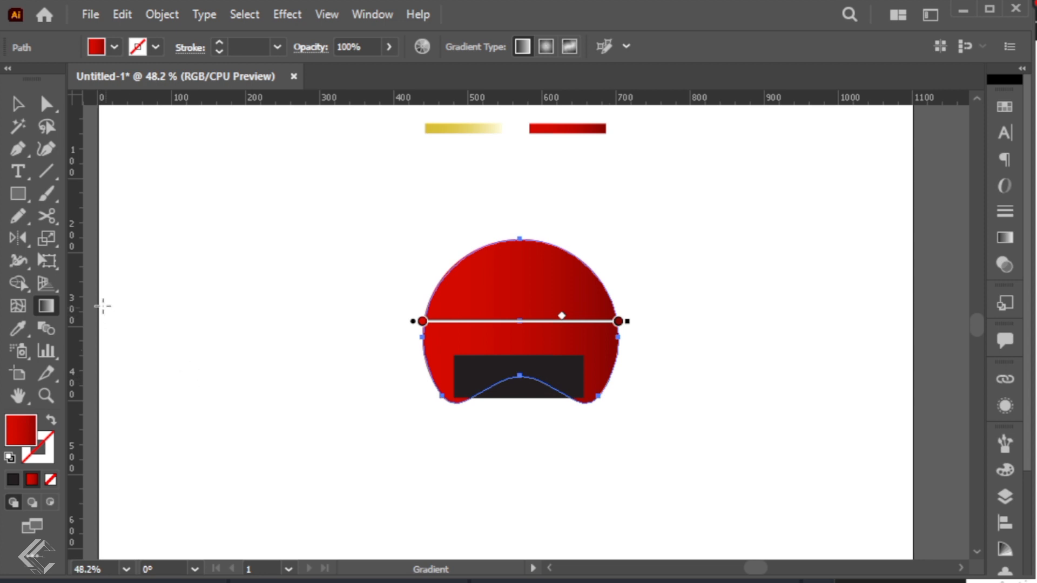
Step: Turn the red shape's linear gradient vertical at 90° and reverse it so dark red sits at the base
{"action": "left_click_drag", "start_coordinate": [593, 396], "coordinate": [590, 277]}
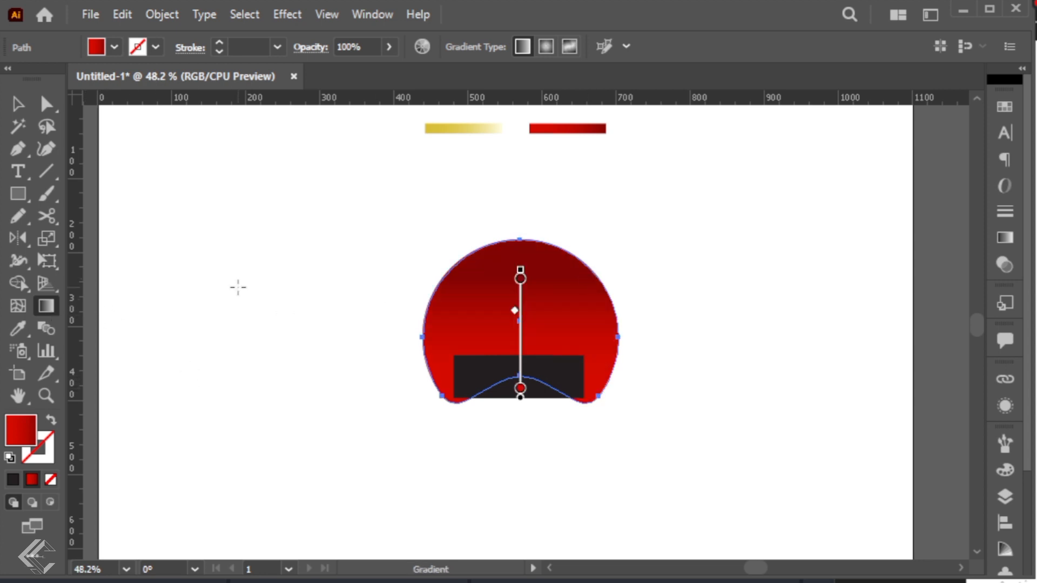
{"action": "key", "text": "ctrl+F9"}
{"action": "left_click", "coordinate": [787, 192]}
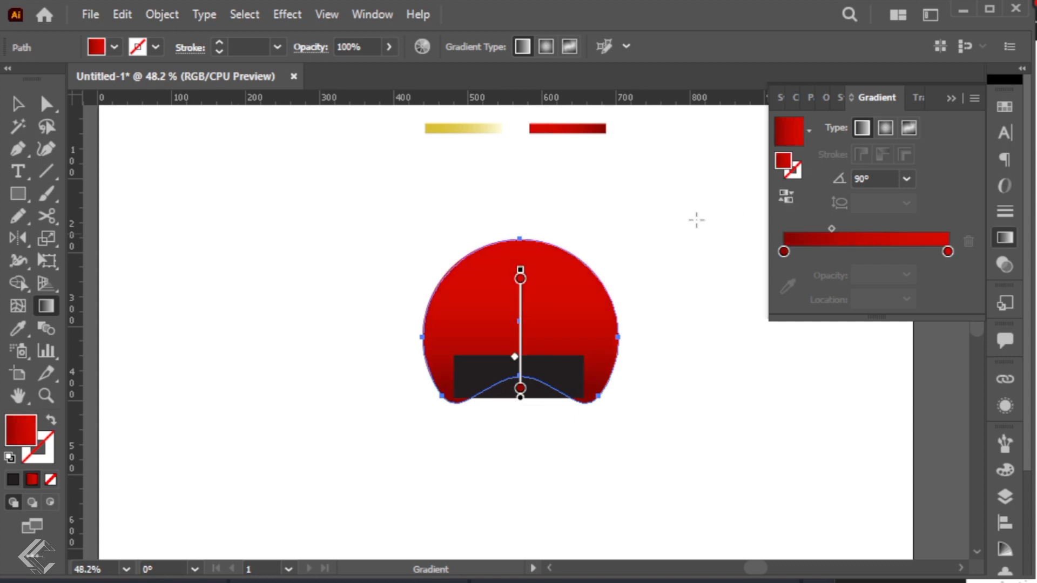
{"action": "key", "text": "v"}
{"action": "left_click", "coordinate": [663, 246]}
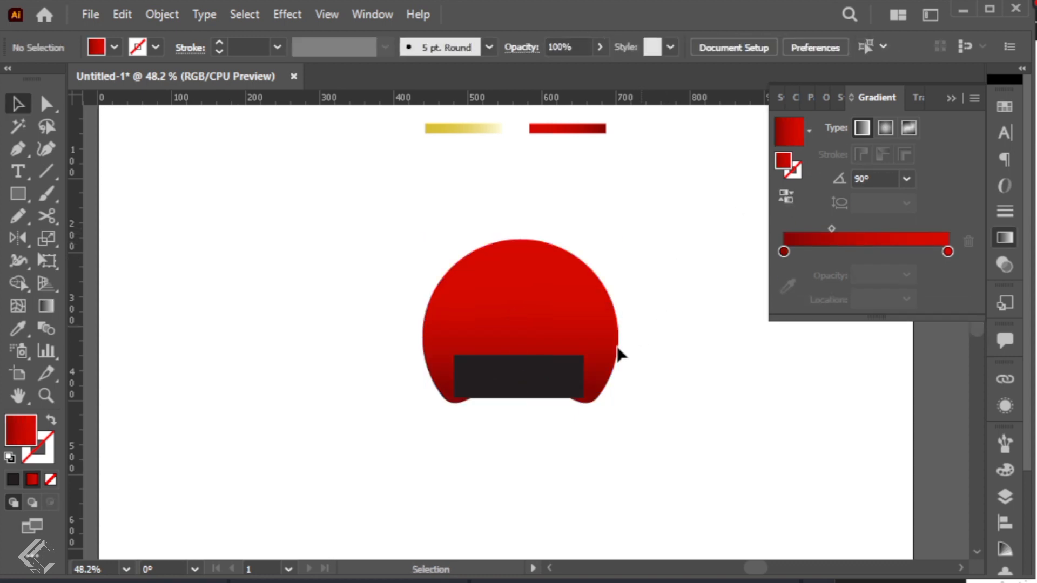
Step: Fill the black rectangle with the gold gradient sampled from the gold swatch bar above the artwork
{"action": "left_click", "coordinate": [547, 376]}
{"action": "key", "text": "i"}
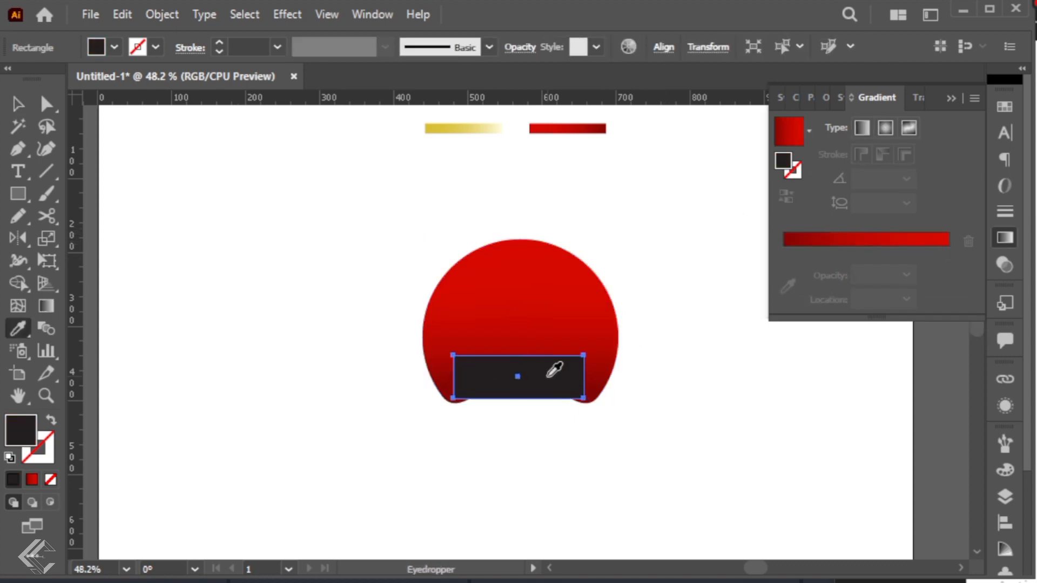
{"action": "left_click", "coordinate": [469, 131]}
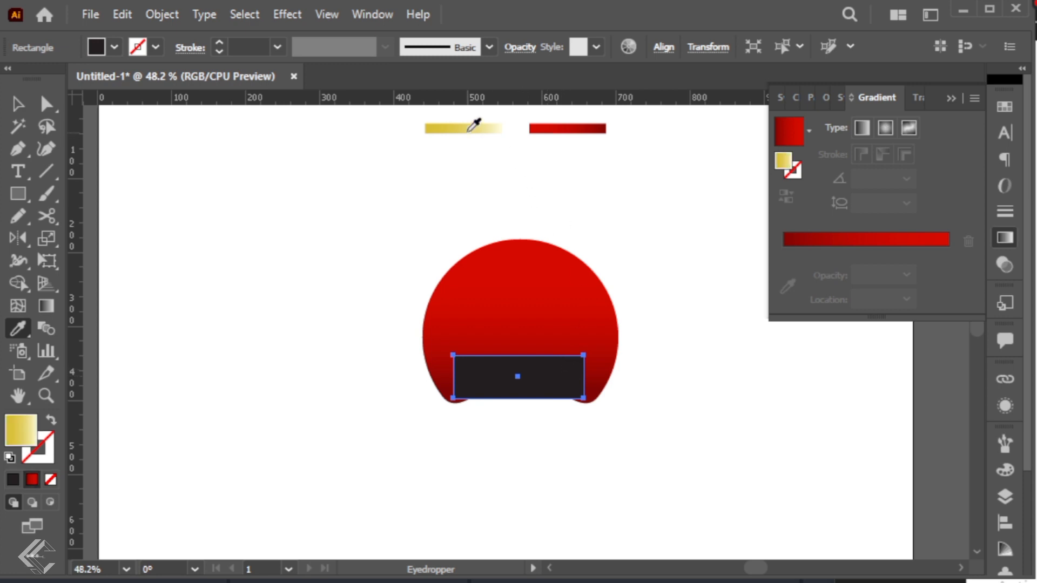
{"action": "key", "text": "v"}
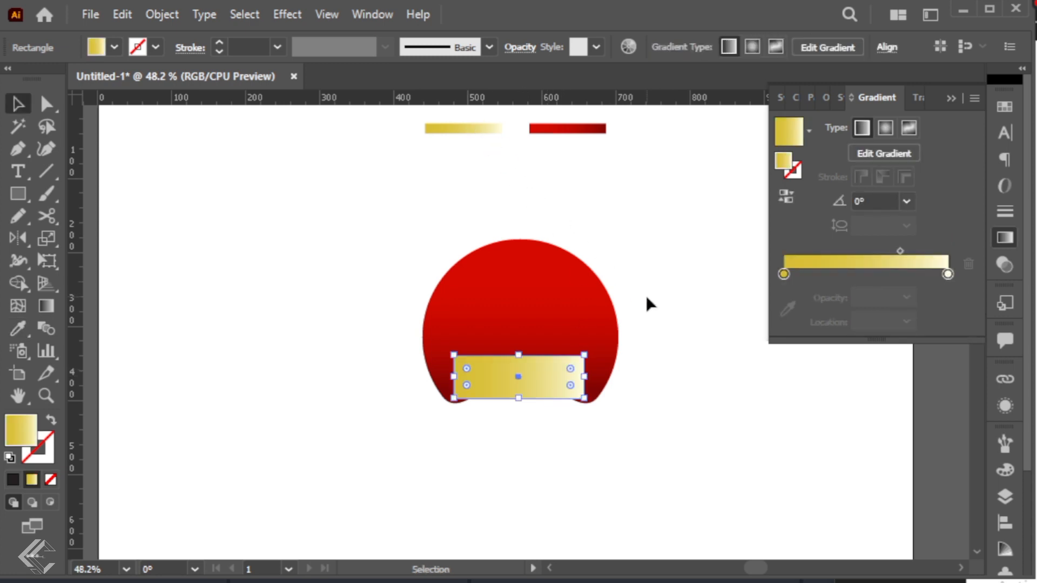
{"action": "left_click", "coordinate": [647, 298]}
Step: Align the bottom edges of the gold rectangle and the red shape
{"action": "left_click", "coordinate": [567, 387]}
{"action": "left_click", "coordinate": [580, 301], "text": "shift"}
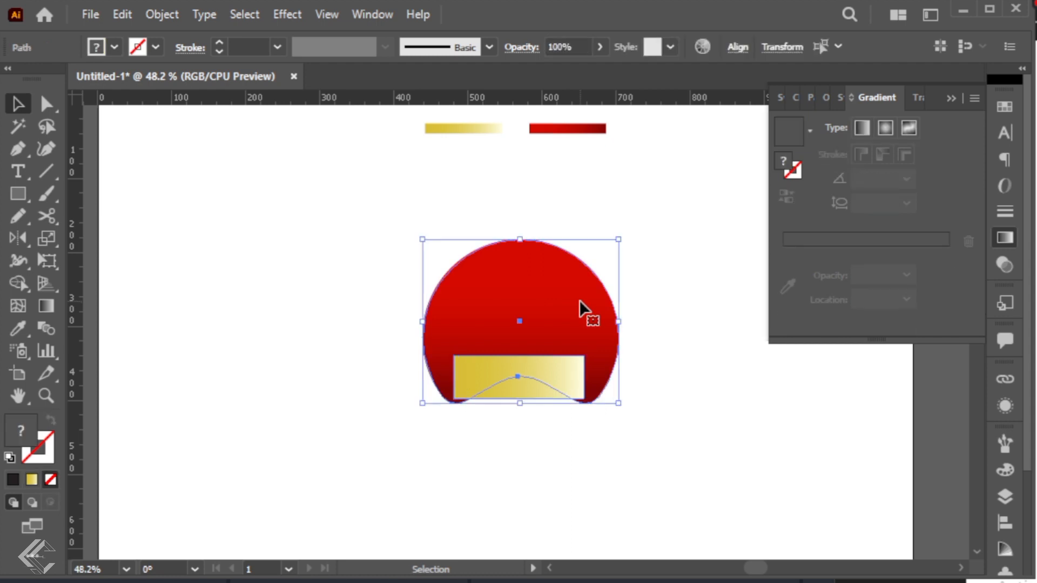
{"action": "left_click", "coordinate": [738, 48]}
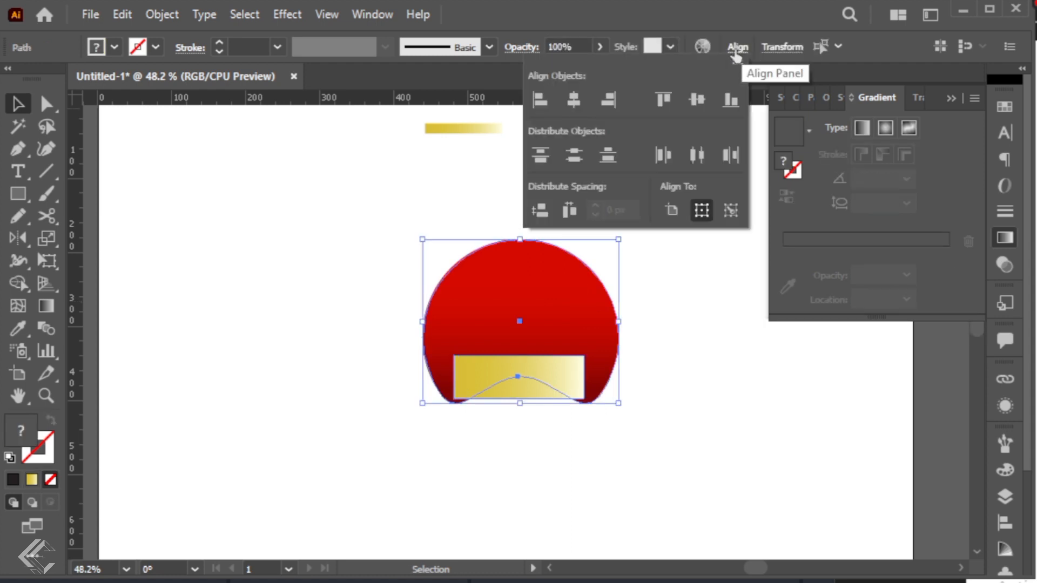
{"action": "left_click", "coordinate": [727, 103]}
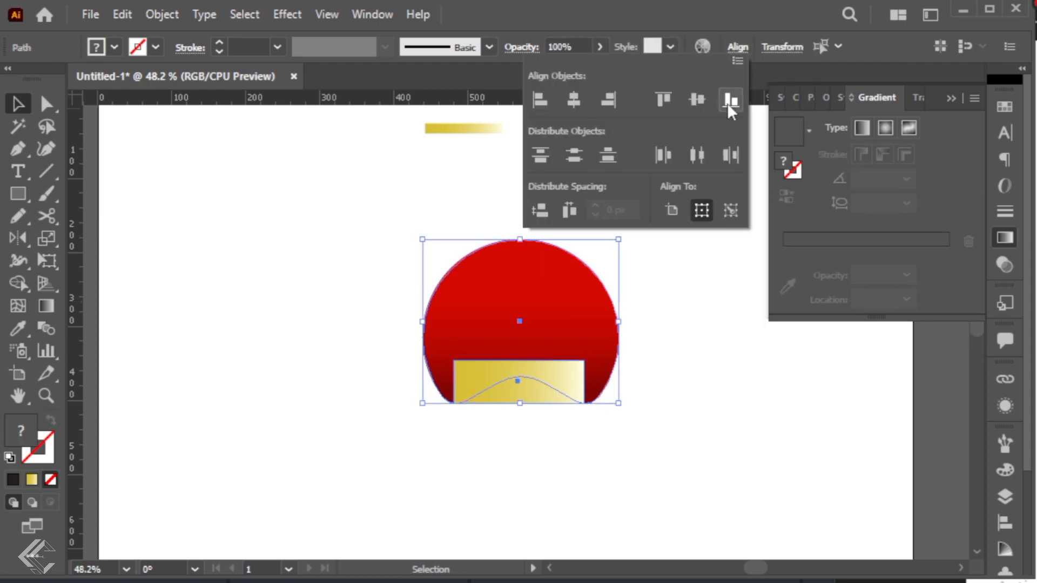
{"action": "left_click", "coordinate": [905, 103]}
{"action": "left_click", "coordinate": [685, 194]}
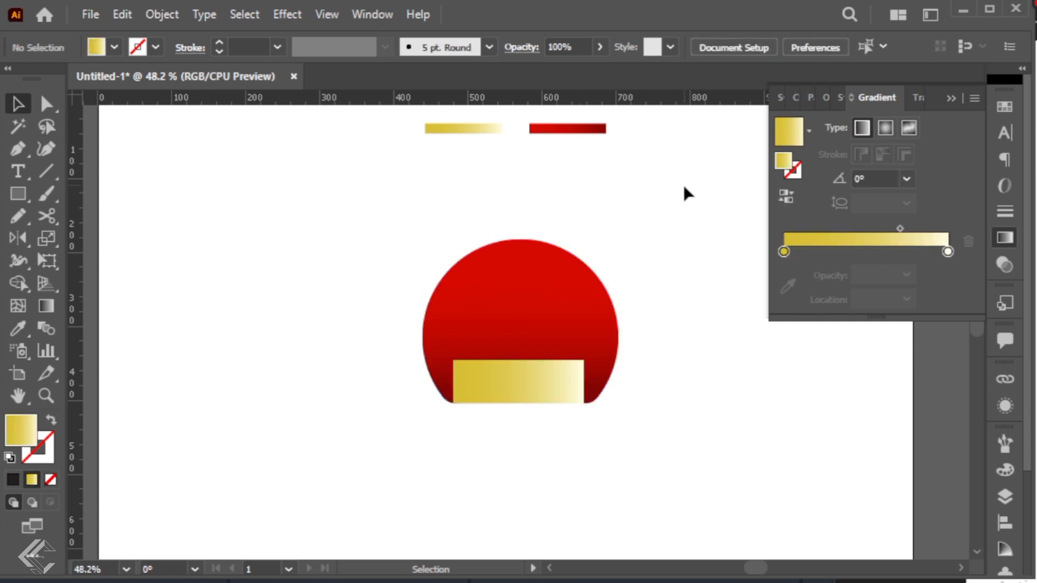
Step: Send the gold rectangle behind the red shape using the Arrange options
{"action": "right_click", "coordinate": [539, 373]}
{"action": "mouse_move", "coordinate": [617, 562]}
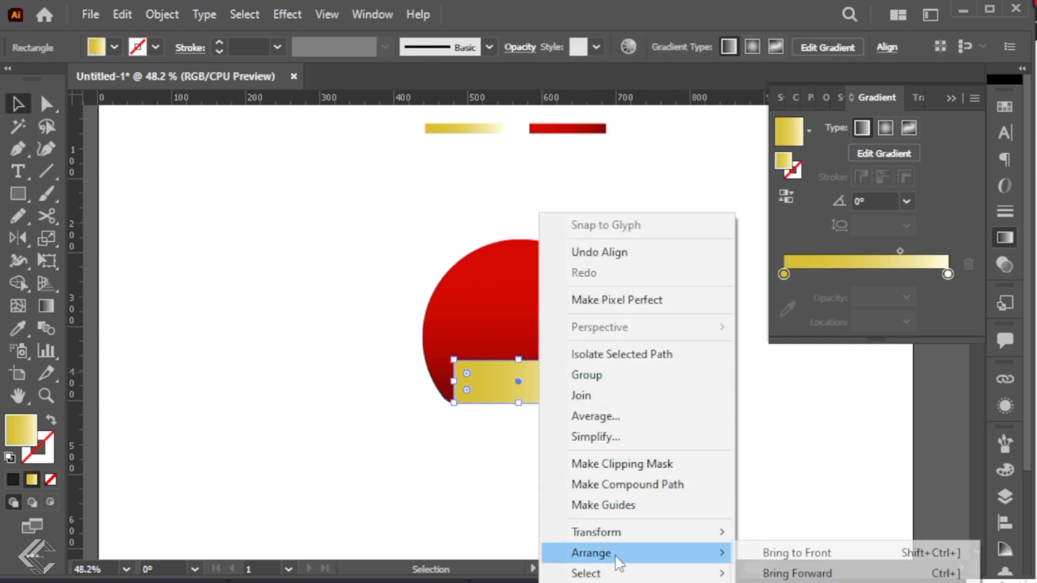
{"action": "left_click", "coordinate": [759, 552]}
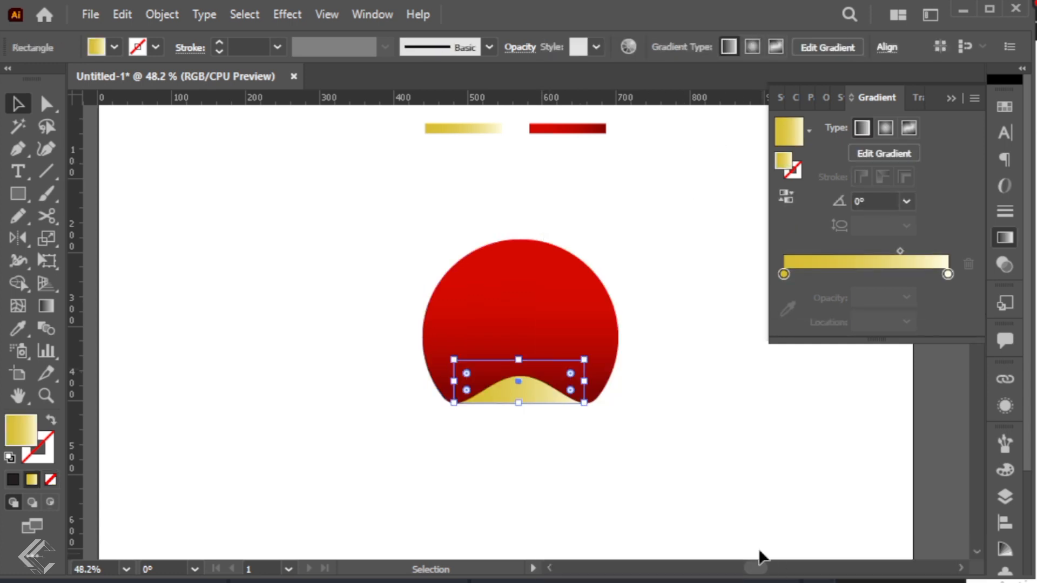
{"action": "left_click", "coordinate": [723, 448]}
Step: Redraw the gold rectangle's gradient vertically at 90°, running from gold below the shape to cream at the curve's peak
{"action": "left_click", "coordinate": [530, 404]}
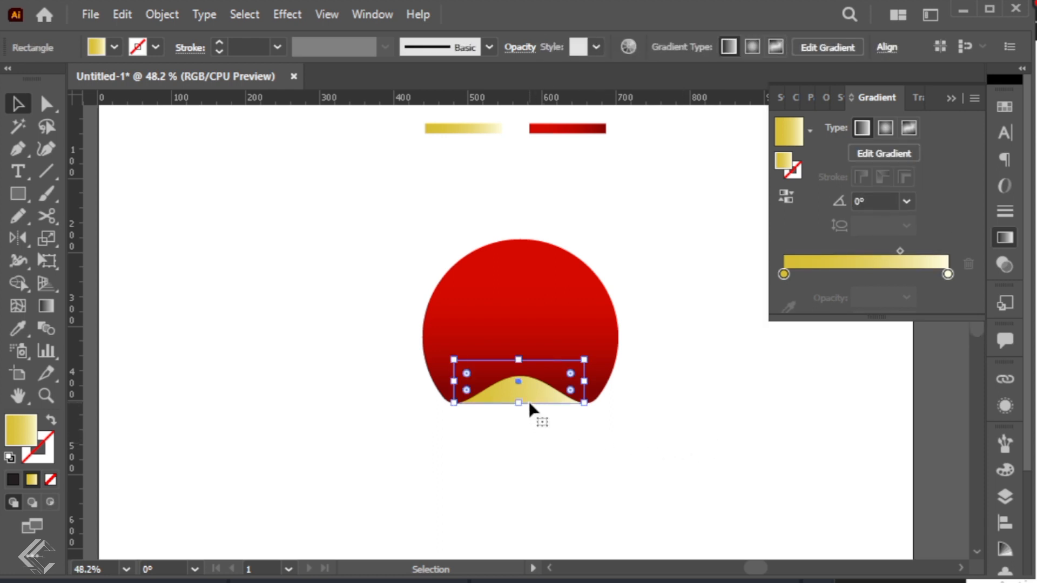
{"action": "key", "text": "g"}
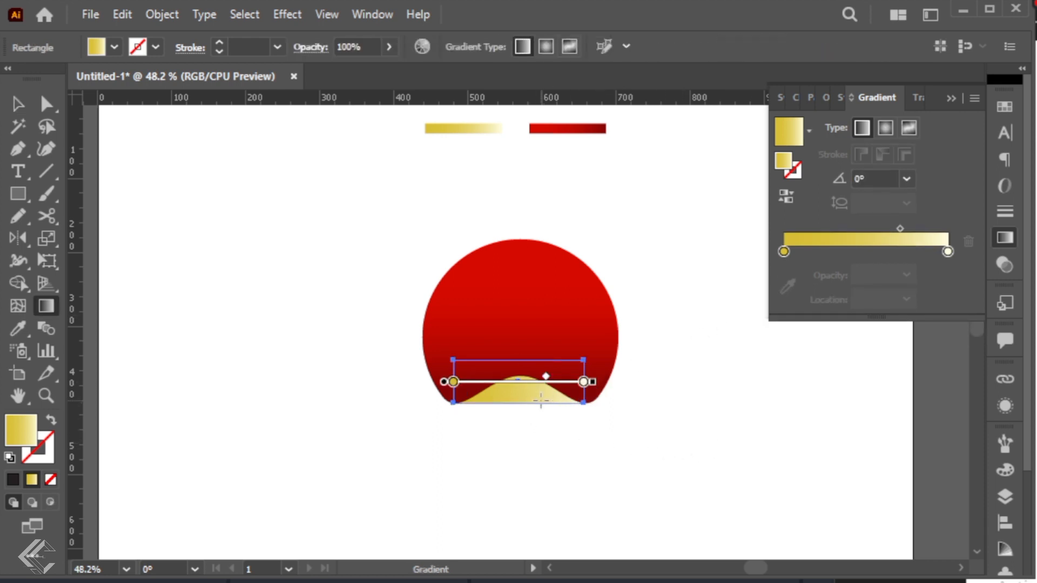
{"action": "left_click_drag", "start_coordinate": [519, 402], "coordinate": [519, 373]}
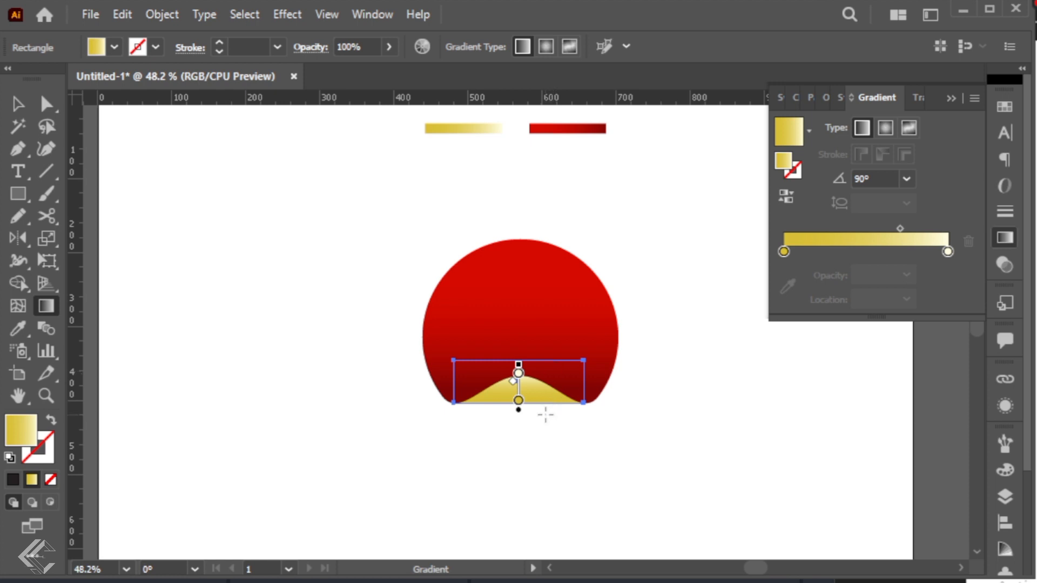
{"action": "left_click_drag", "start_coordinate": [546, 415], "coordinate": [544, 377]}
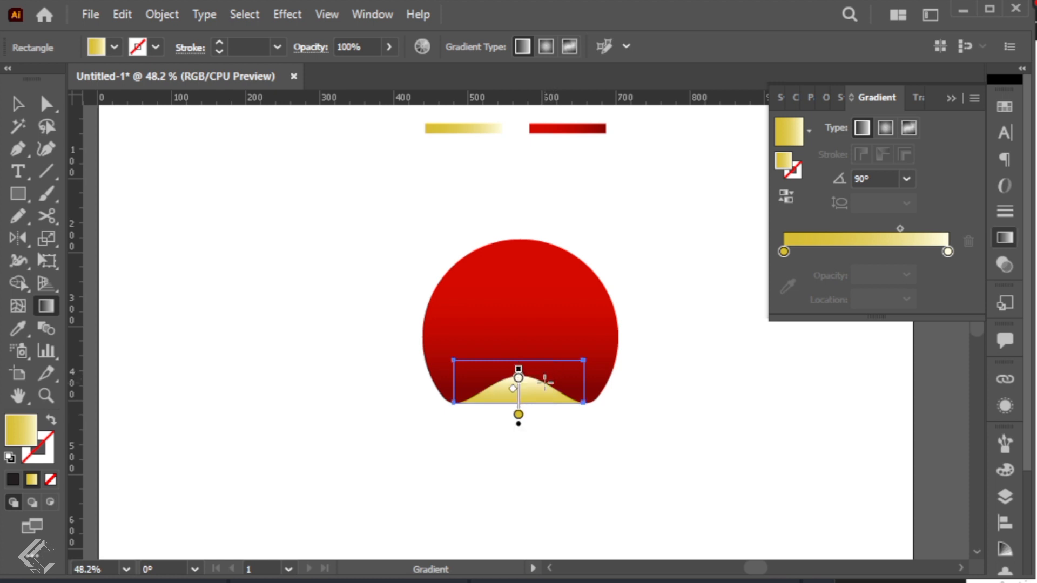
Step: Select the red and gold shapes together and enlarge them slightly about their centre
{"action": "key", "text": "v"}
{"action": "left_click_drag", "start_coordinate": [678, 442], "coordinate": [535, 300]}
{"action": "left_click_drag", "start_coordinate": [619, 404], "coordinate": [633, 416]}
{"action": "left_click", "coordinate": [683, 404]}
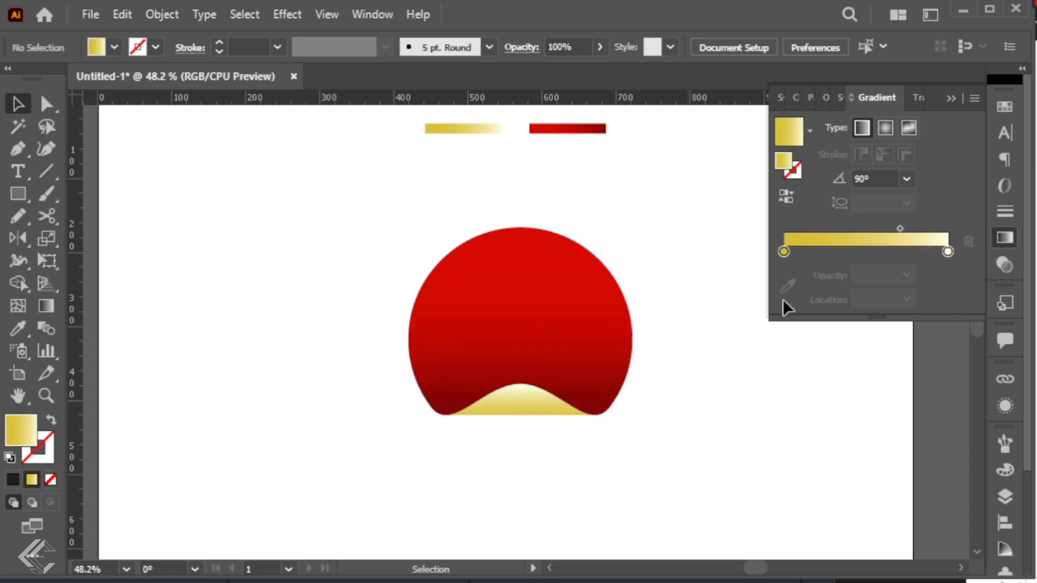
{"action": "left_click", "coordinate": [948, 97]}
Step: Draw a slanted line segment rising across the middle of the red shape and give it a gradient stroke
{"action": "key", "text": "p"}
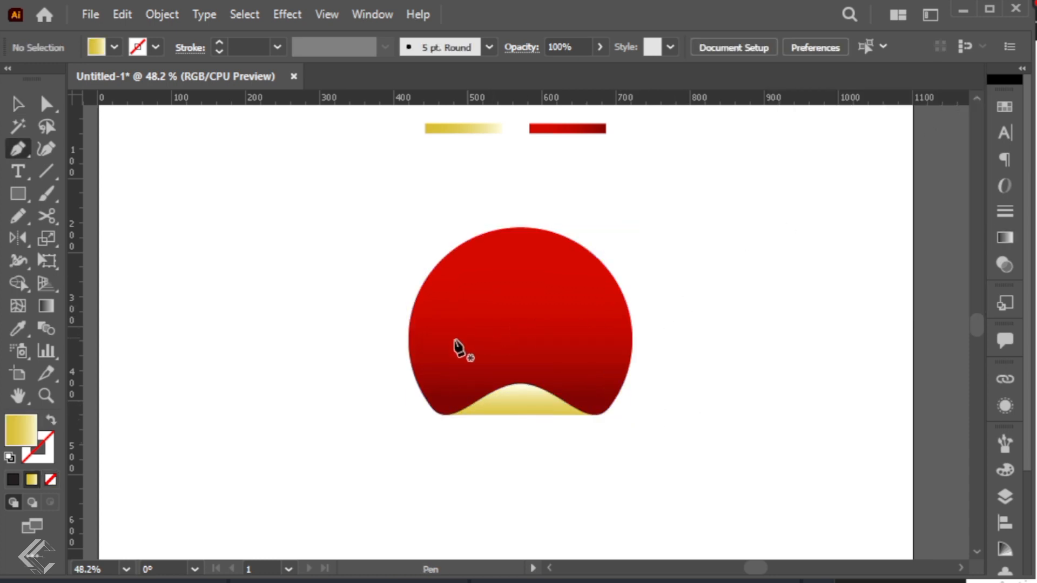
{"action": "left_click", "coordinate": [45, 172]}
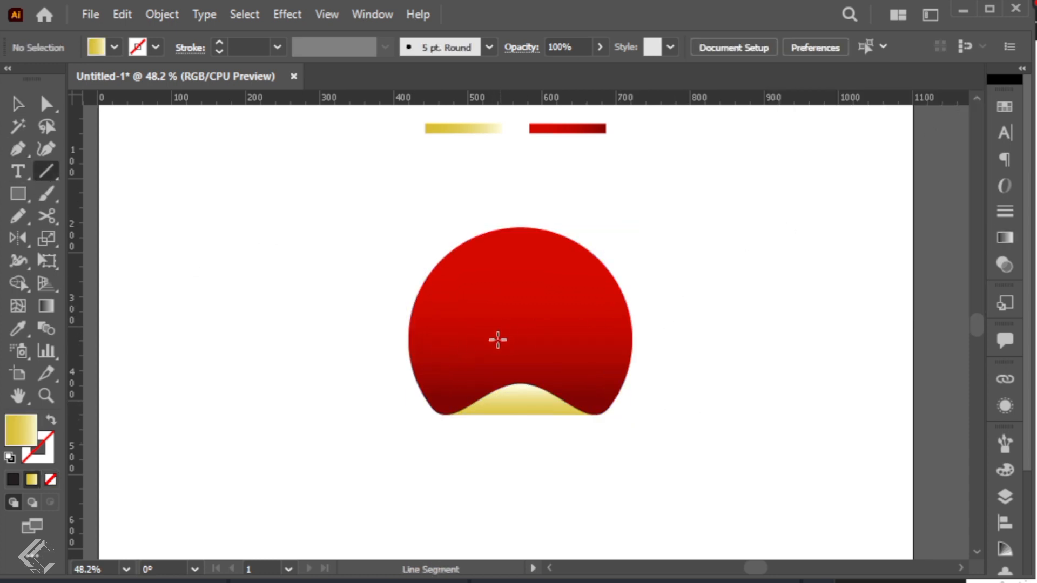
{"action": "left_click_drag", "start_coordinate": [438, 359], "coordinate": [592, 310]}
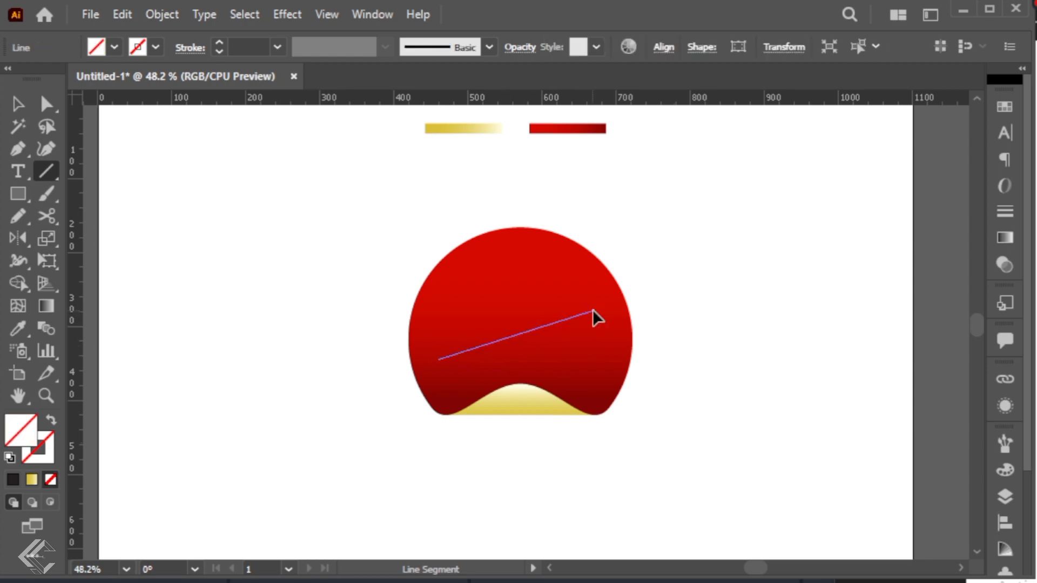
{"action": "key", "text": "x"}
{"action": "key", "text": "period"}
{"action": "key", "text": "v"}
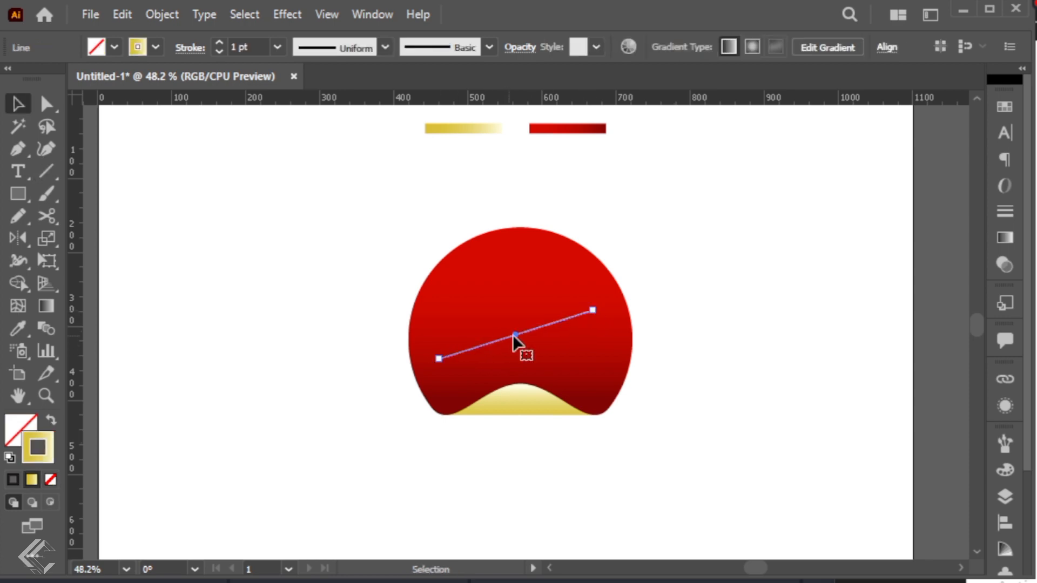
Step: Apply the White, Black gradient preset to the line's stroke and recolour its black stop to white
{"action": "left_click", "coordinate": [1004, 240]}
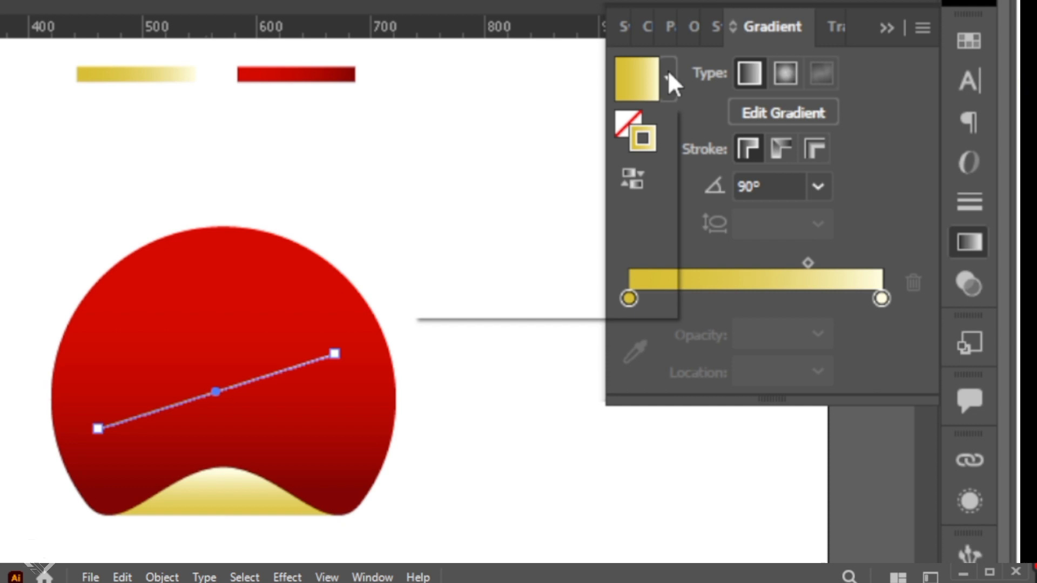
{"action": "left_click", "coordinate": [810, 131]}
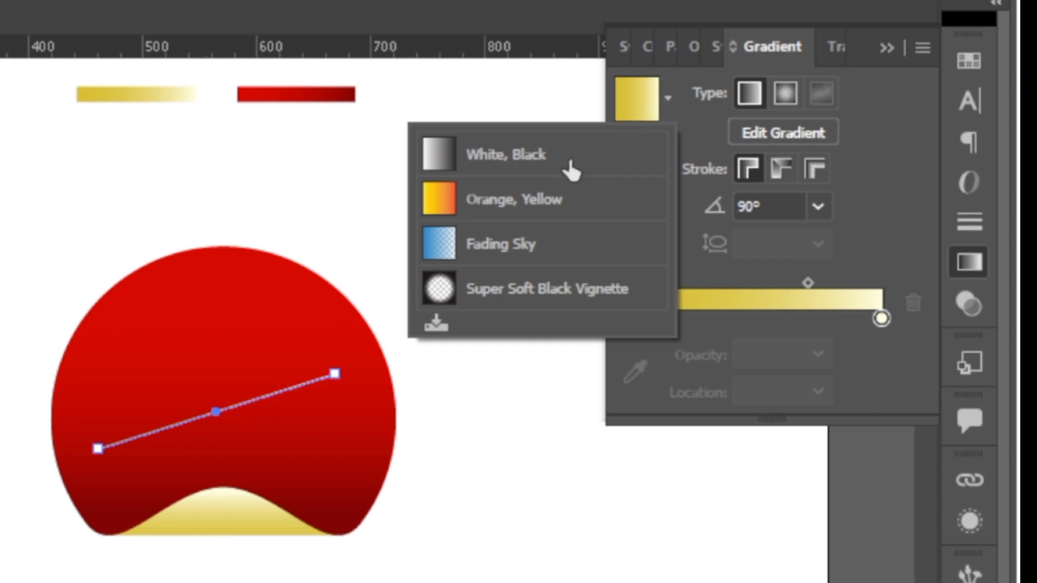
{"action": "left_click", "coordinate": [743, 173]}
{"action": "double_click", "coordinate": [880, 318]}
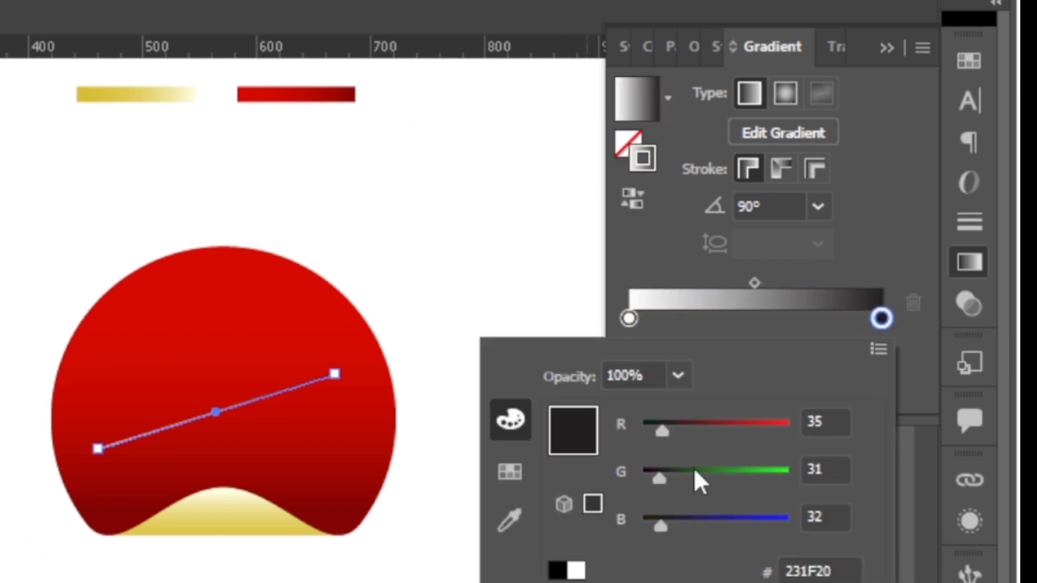
{"action": "left_click", "coordinate": [576, 571]}
{"action": "left_click", "coordinate": [702, 333]}
Step: Set the end stop's opacity to 0% and change the line's stroke gradient type to radial
{"action": "left_click", "coordinate": [737, 354]}
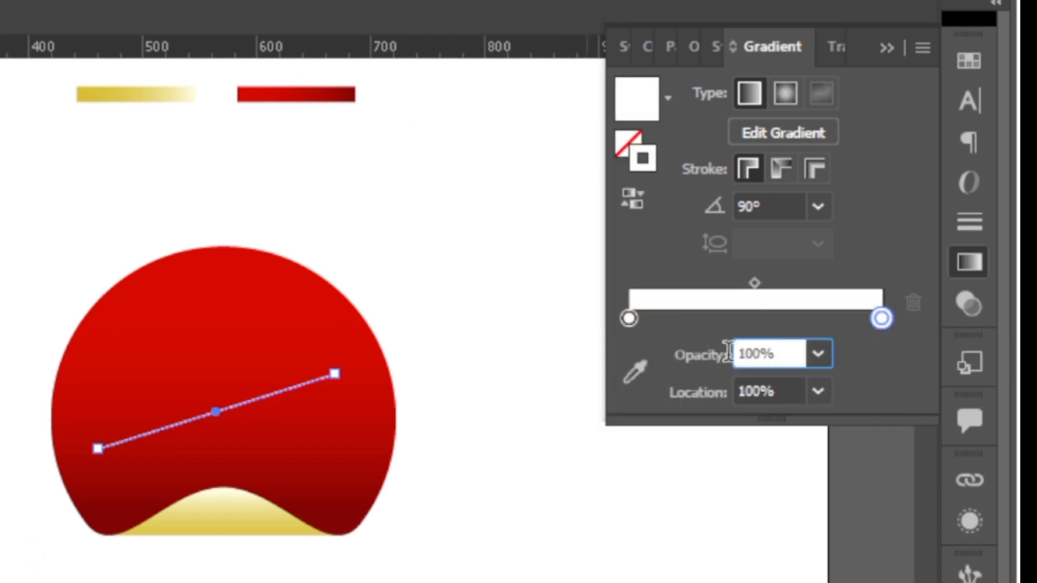
{"action": "type", "text": "0"}
{"action": "key", "text": "Return"}
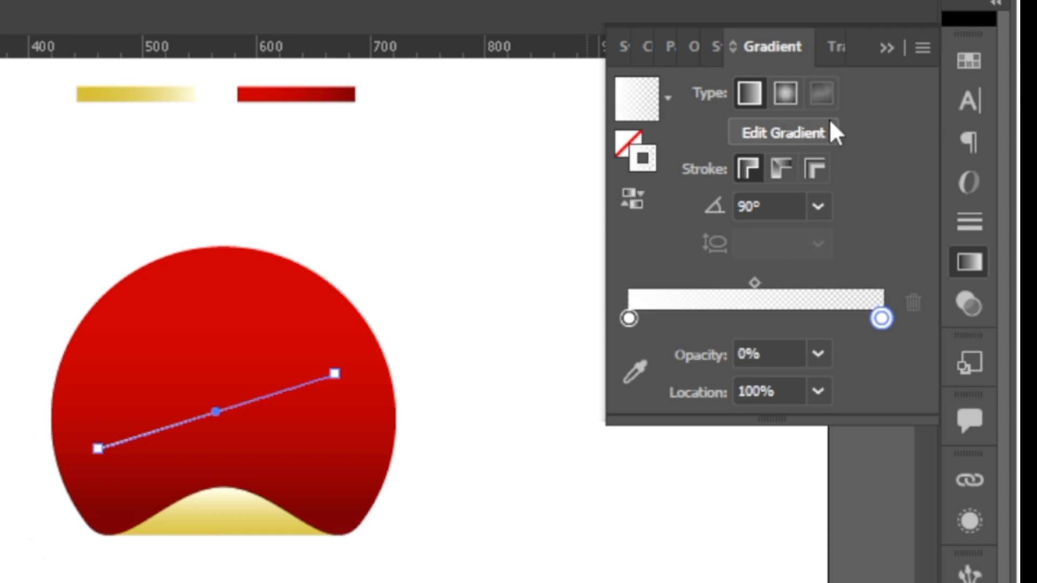
{"action": "left_click", "coordinate": [785, 92]}
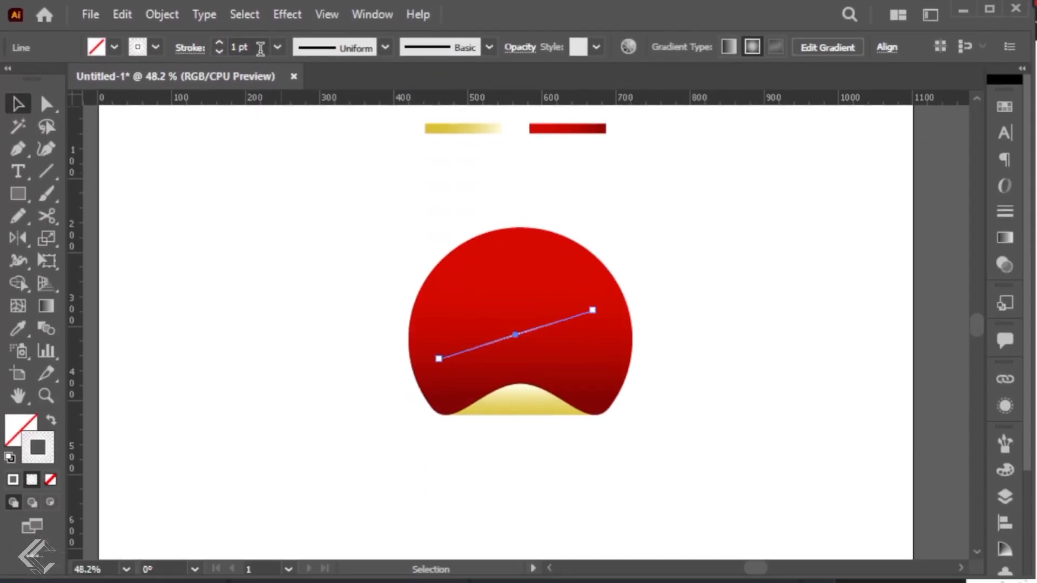
Step: Set the slanted line's stroke weight to 15 pt
{"action": "left_click", "coordinate": [252, 49]}
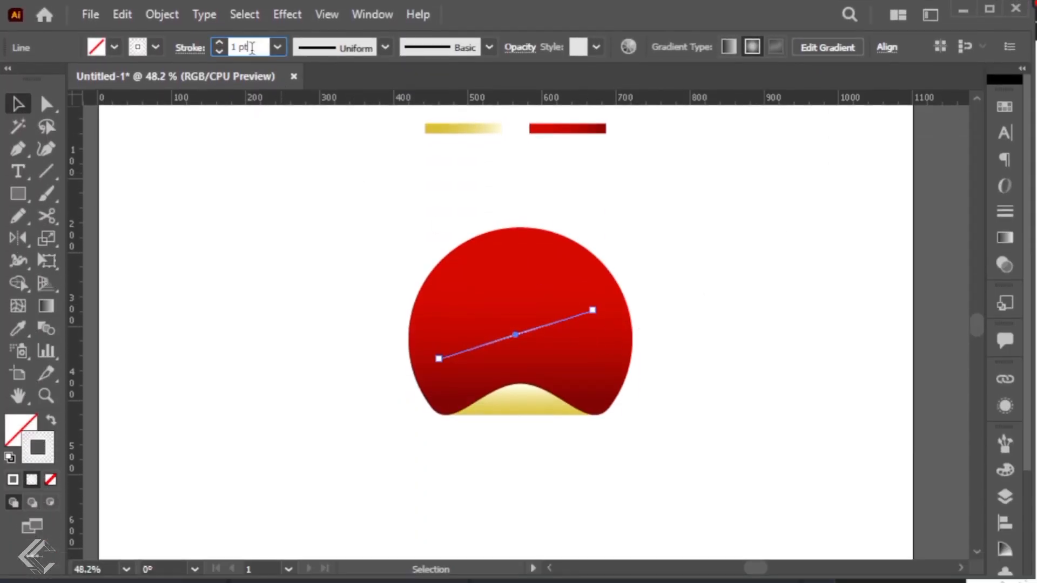
{"action": "type", "text": "10"}
{"action": "key", "text": "Return"}
{"action": "key", "text": "Up"}
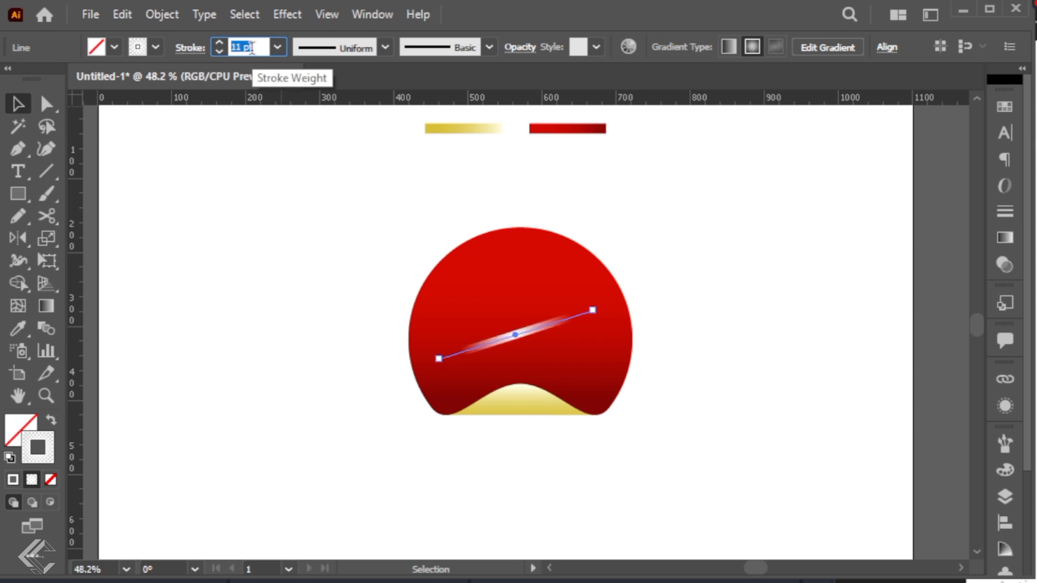
{"action": "key", "text": "Up"}
{"action": "key", "text": "Up"}
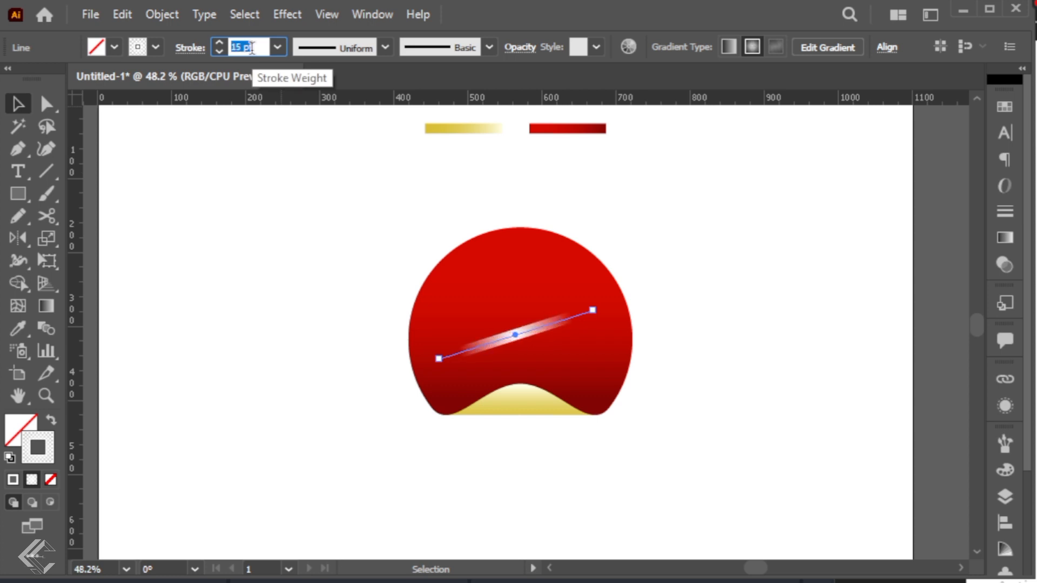
{"action": "key", "text": "Return"}
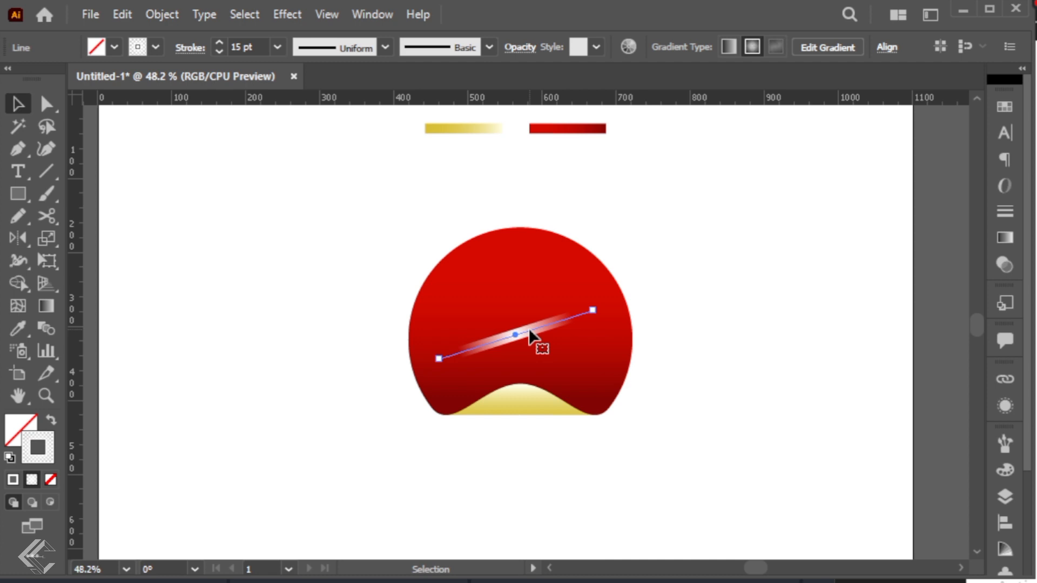
Step: Apply a Gaussian Blur effect to the line with a radius of about 22 pixels
{"action": "left_click", "coordinate": [302, 15]}
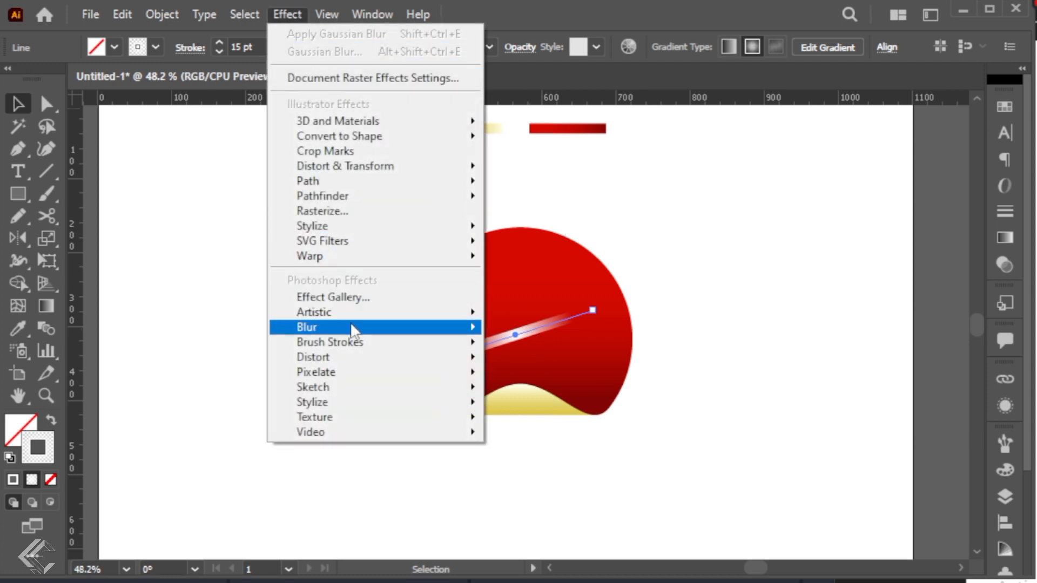
{"action": "mouse_move", "coordinate": [354, 329]}
{"action": "left_click", "coordinate": [520, 333]}
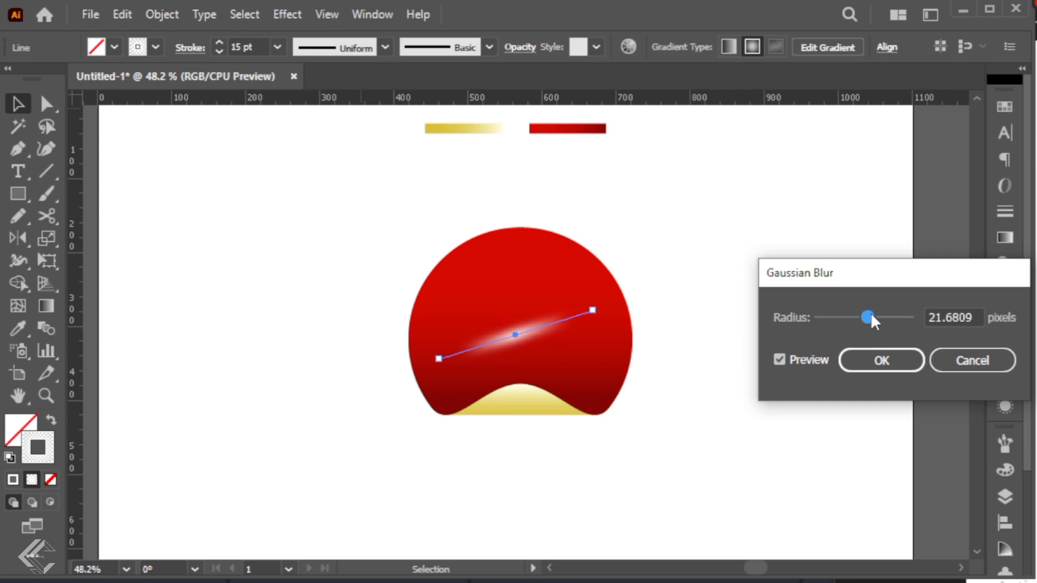
{"action": "left_click_drag", "start_coordinate": [871, 317], "coordinate": [875, 317]}
{"action": "left_click", "coordinate": [890, 361]}
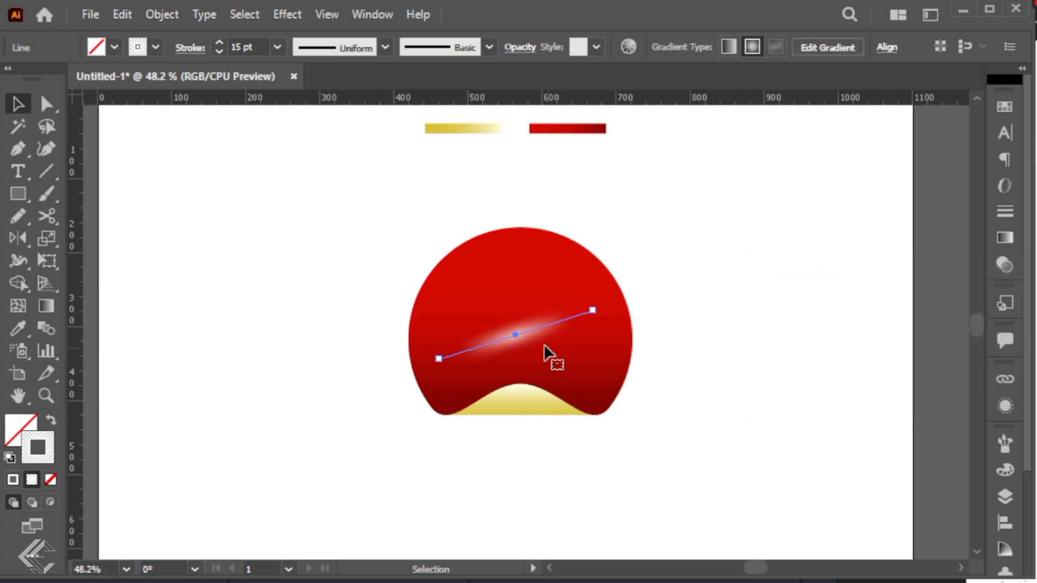
Step: Move the blurred white line onto the peak of the gold curve and rotate it to a flatter slant
{"action": "left_click_drag", "start_coordinate": [532, 336], "coordinate": [538, 385]}
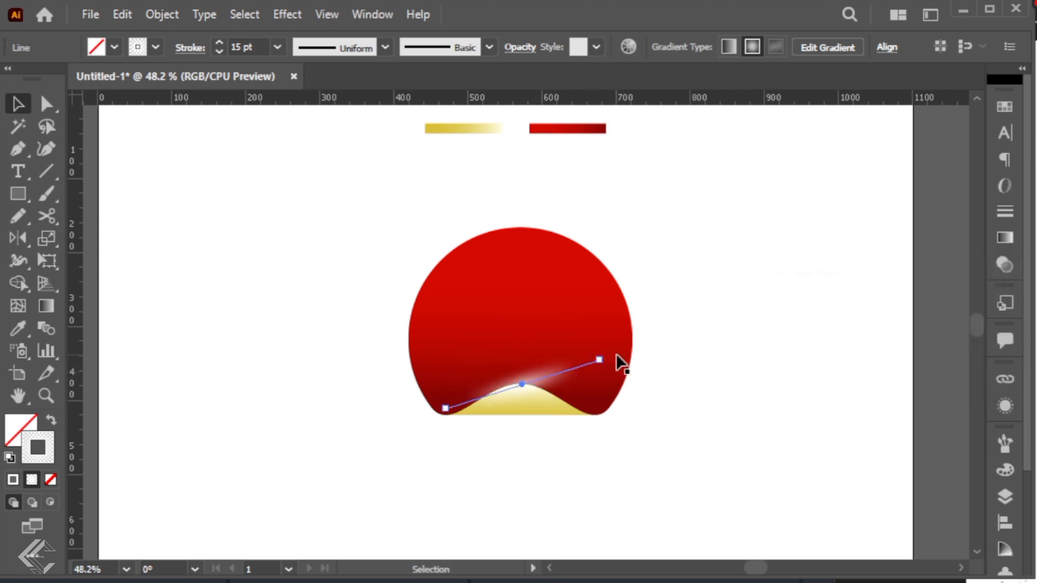
{"action": "left_click_drag", "start_coordinate": [608, 355], "coordinate": [611, 368]}
{"action": "left_click", "coordinate": [718, 326]}
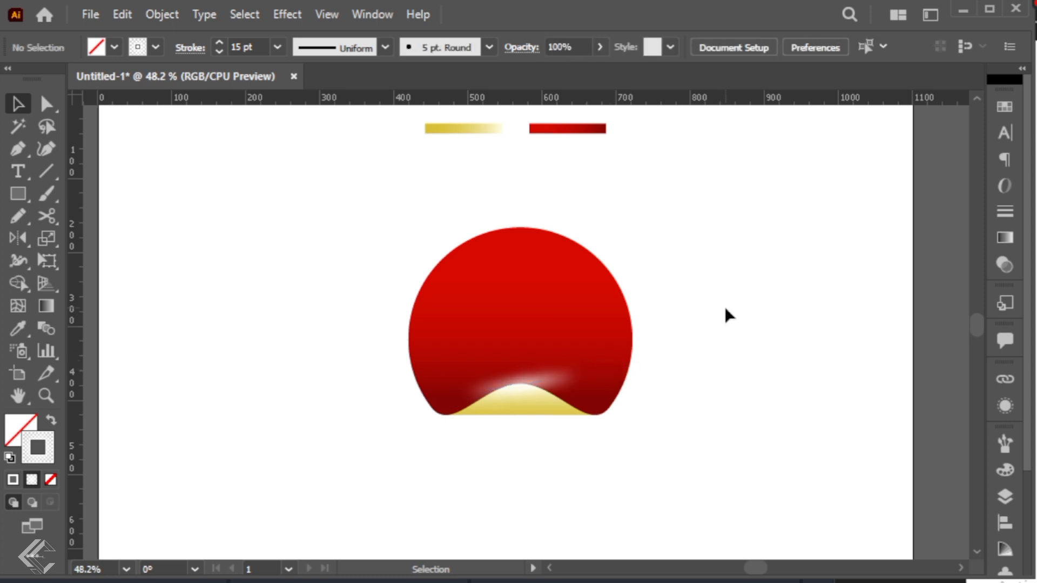
Step: Copy the red badge shape and paste the duplicate in front of it
{"action": "left_click", "coordinate": [570, 261]}
{"action": "left_click", "coordinate": [122, 14]}
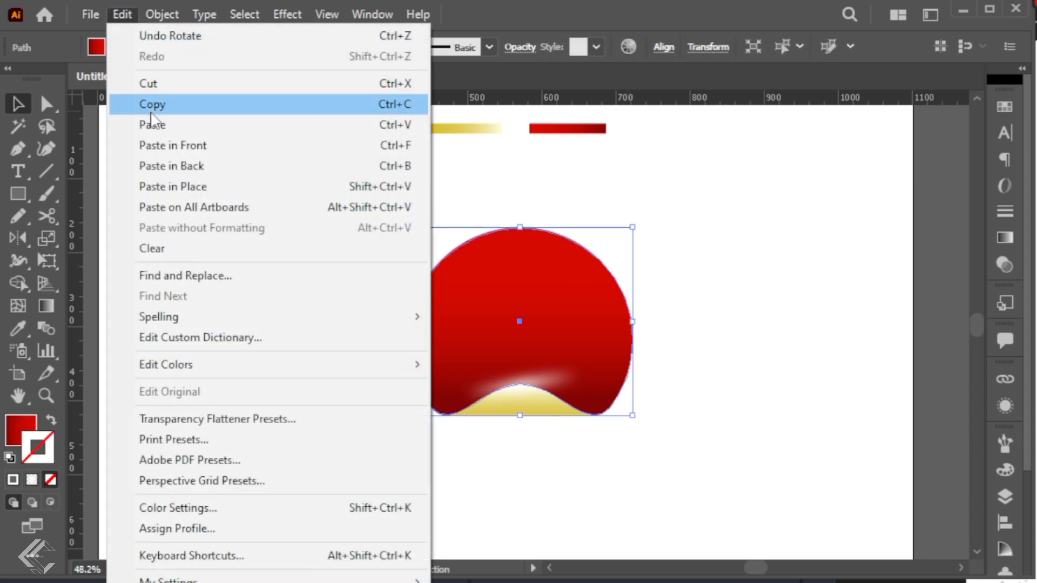
{"action": "left_click", "coordinate": [157, 101]}
{"action": "left_click", "coordinate": [121, 14]}
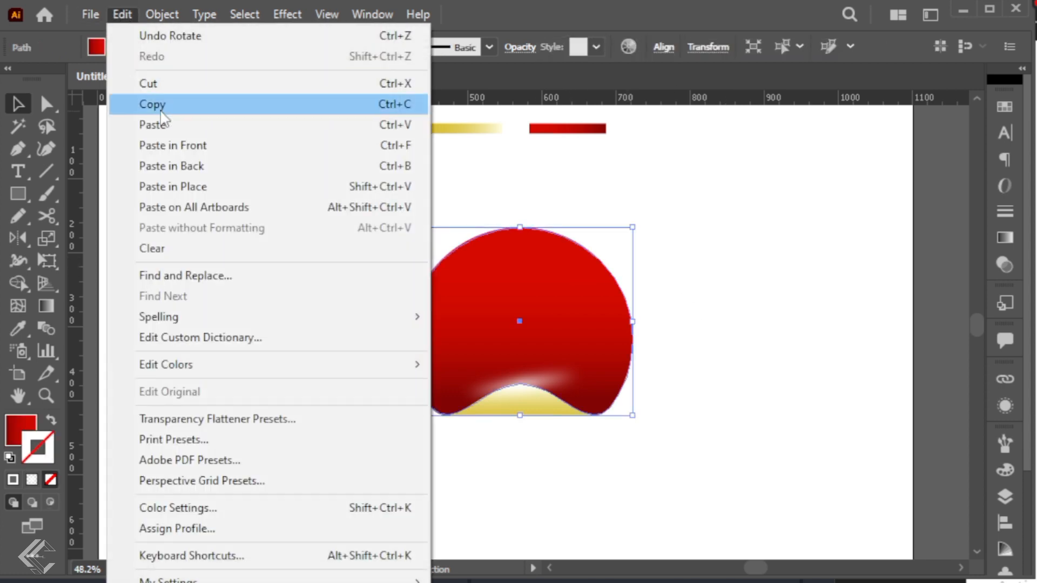
{"action": "left_click", "coordinate": [164, 141]}
Step: Sample the gold curl's gradient for the pasted copy and swap it to the stroke, leaving no fill
{"action": "key", "text": "i"}
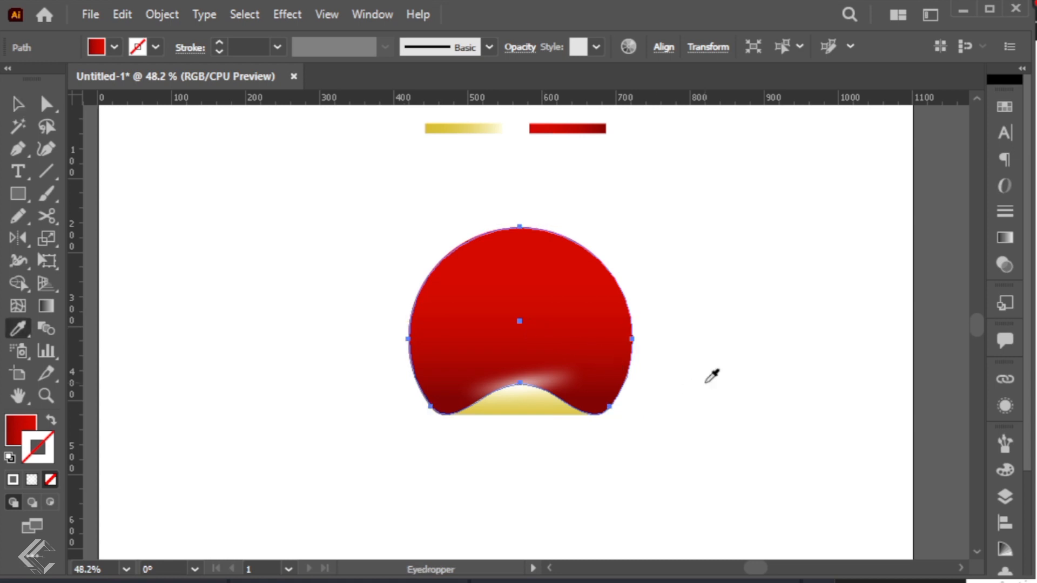
{"action": "left_click", "coordinate": [521, 406]}
{"action": "left_click", "coordinate": [48, 421]}
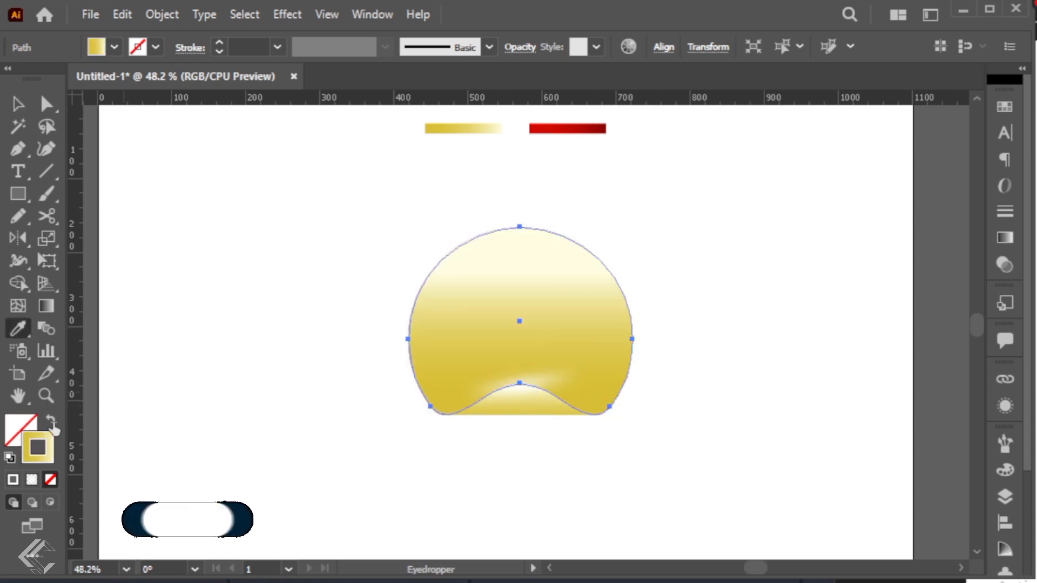
{"action": "key", "text": "v"}
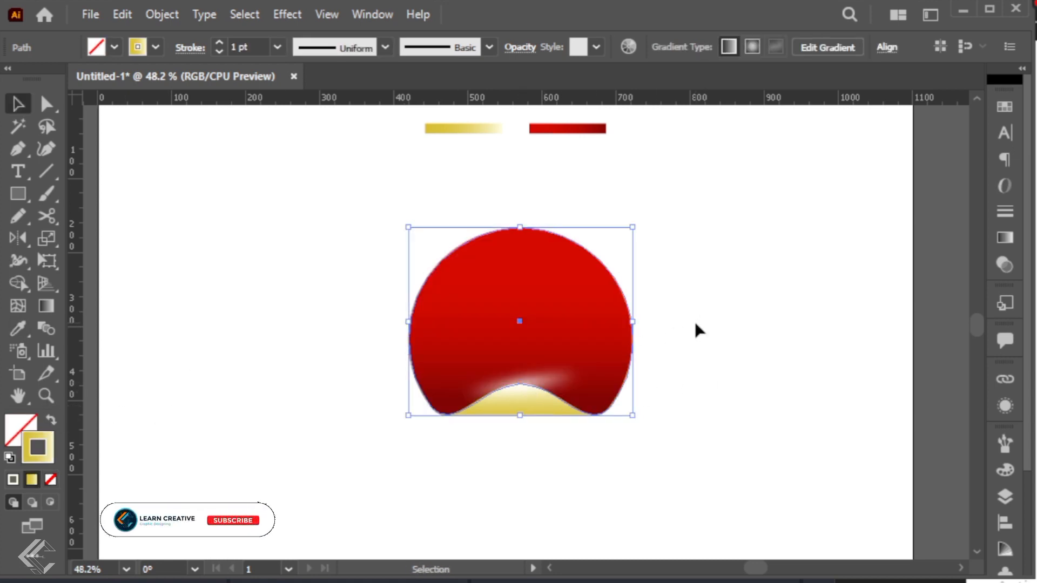
Step: Move the stroke gradient's gold stop to about 51% and place a copy of the pale end stop at 0%
{"action": "key", "text": "ctrl+F9"}
{"action": "left_click_drag", "start_coordinate": [785, 274], "coordinate": [867, 274]}
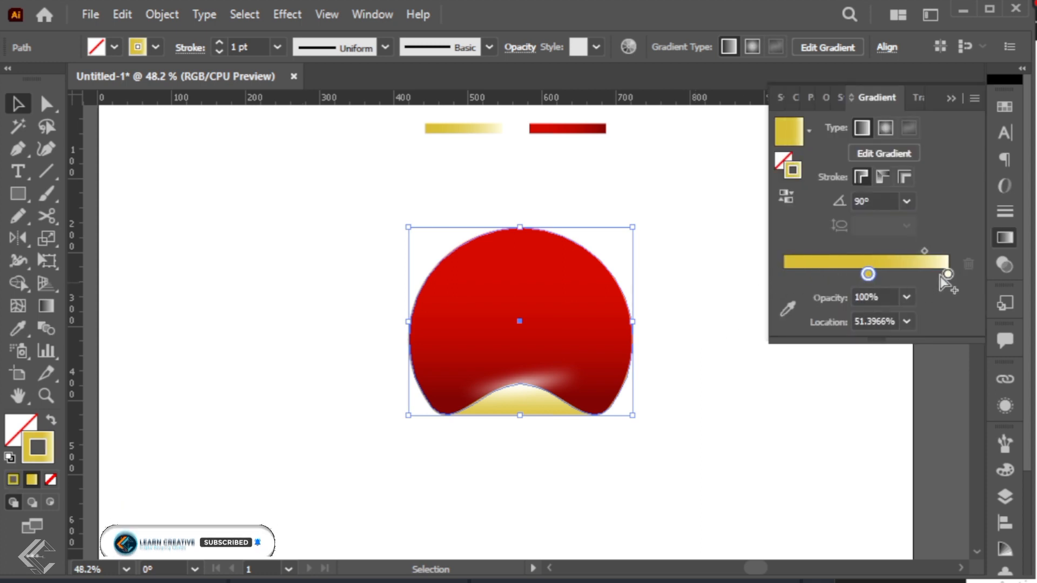
{"action": "left_click_drag", "start_coordinate": [939, 276], "coordinate": [771, 284]}
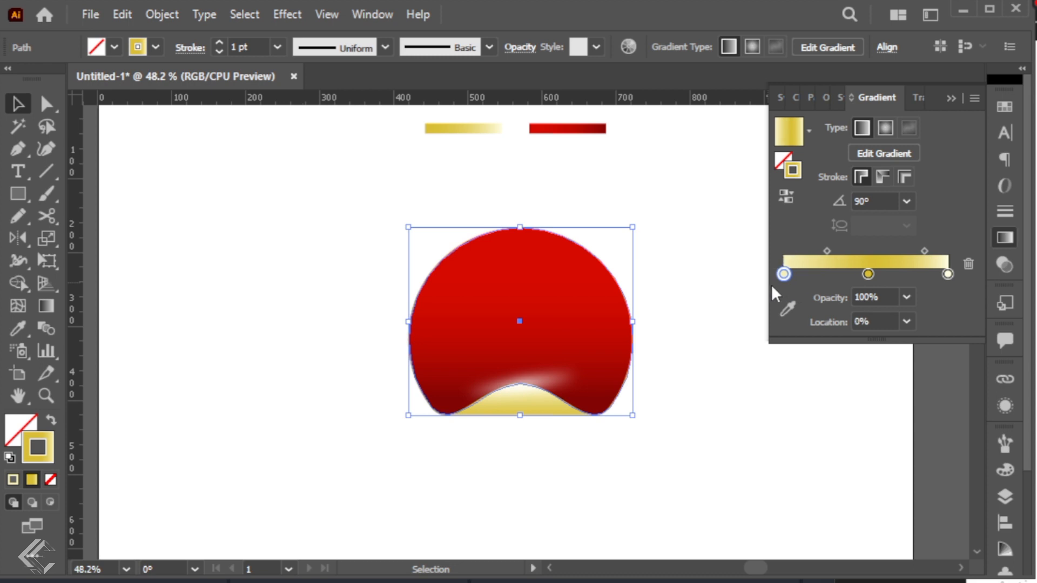
Step: Recolour the outline gradient's starting stop to pale yellow FFFFD7 and deselect the outline
{"action": "double_click", "coordinate": [785, 274]}
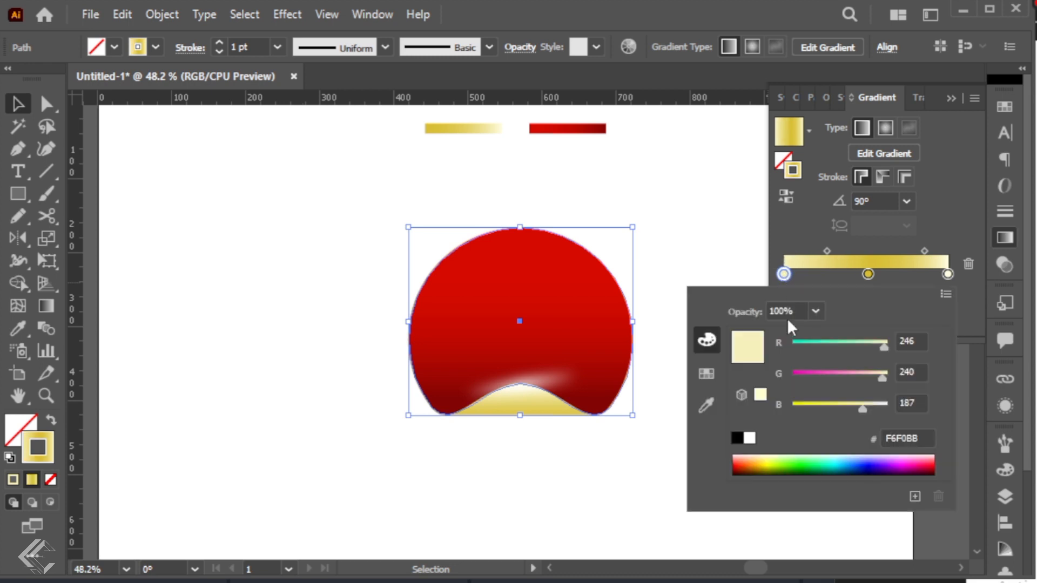
{"action": "left_click_drag", "start_coordinate": [881, 374], "coordinate": [890, 375]}
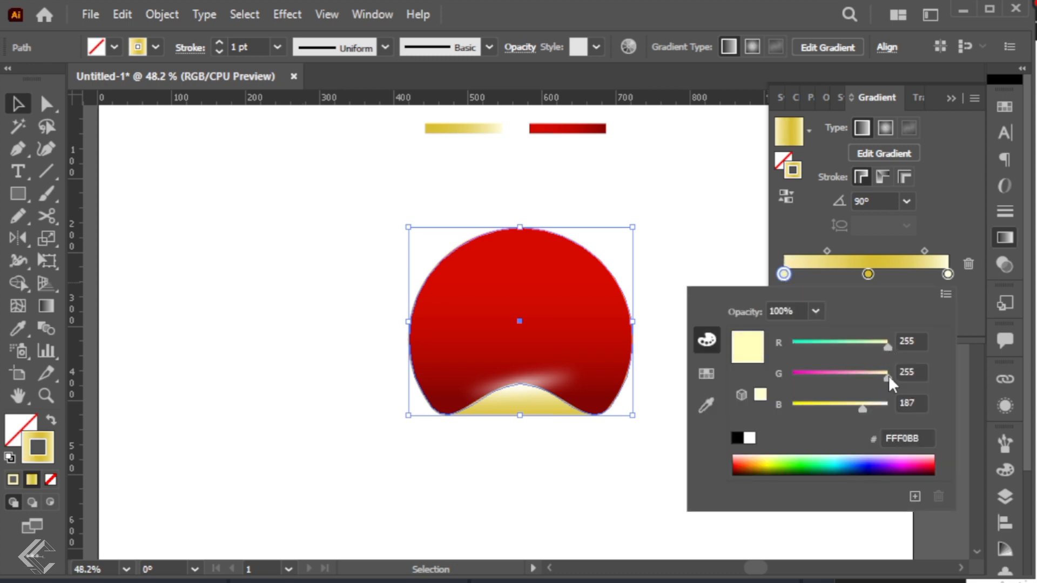
{"action": "left_click_drag", "start_coordinate": [865, 409], "coordinate": [873, 409]}
{"action": "left_click", "coordinate": [629, 466]}
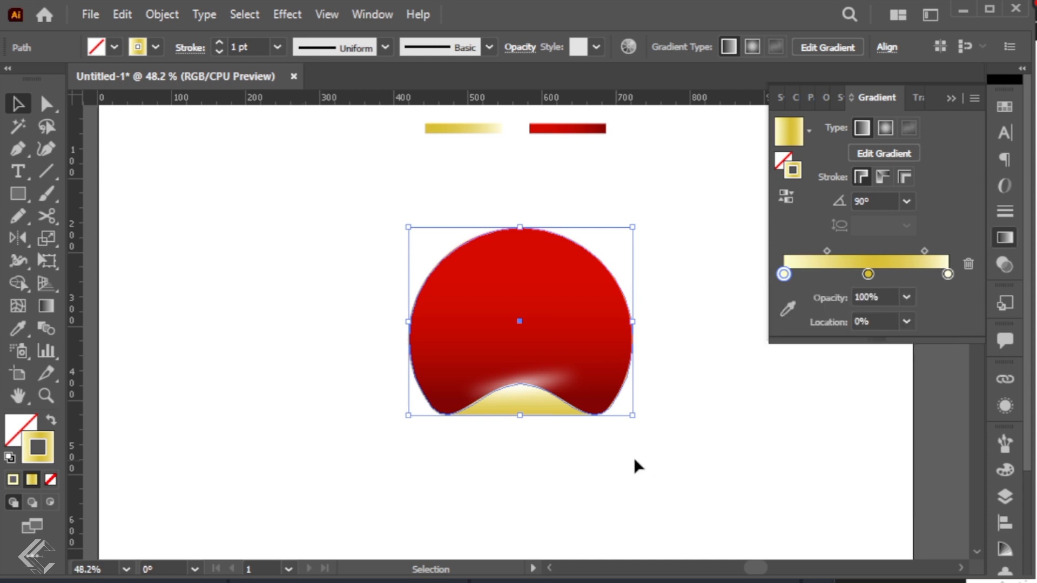
{"action": "left_click", "coordinate": [648, 465]}
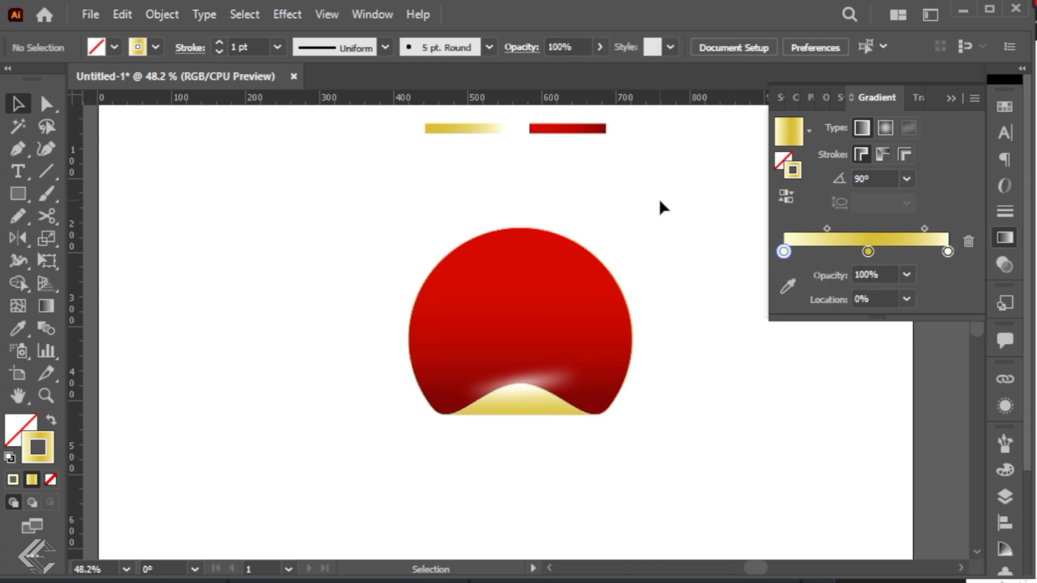
Step: Draw a circle over the badge, matching its round outline and extending below the flat gold edge
{"action": "key", "text": "l"}
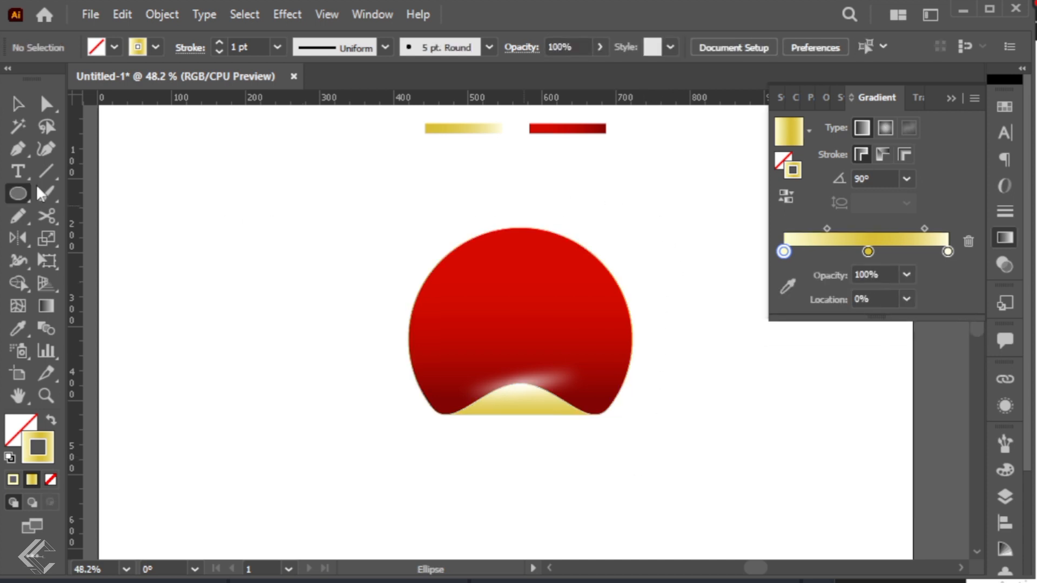
{"action": "mouse_move", "coordinate": [526, 292]}
{"action": "left_mouse_down"}
{"action": "mouse_move", "coordinate": [646, 465]}
{"action": "mouse_move", "coordinate": [595, 448]}
{"action": "left_mouse_up"}
{"action": "key", "text": "v"}
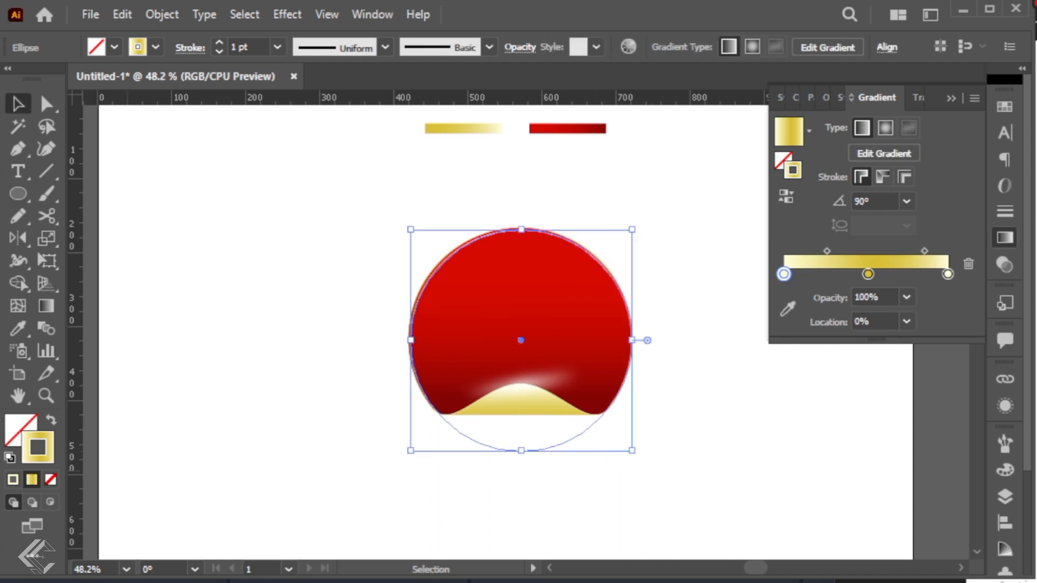
Step: Give the circle a solid black 000000 fill with no stroke
{"action": "left_click", "coordinate": [51, 420]}
{"action": "left_click", "coordinate": [23, 440]}
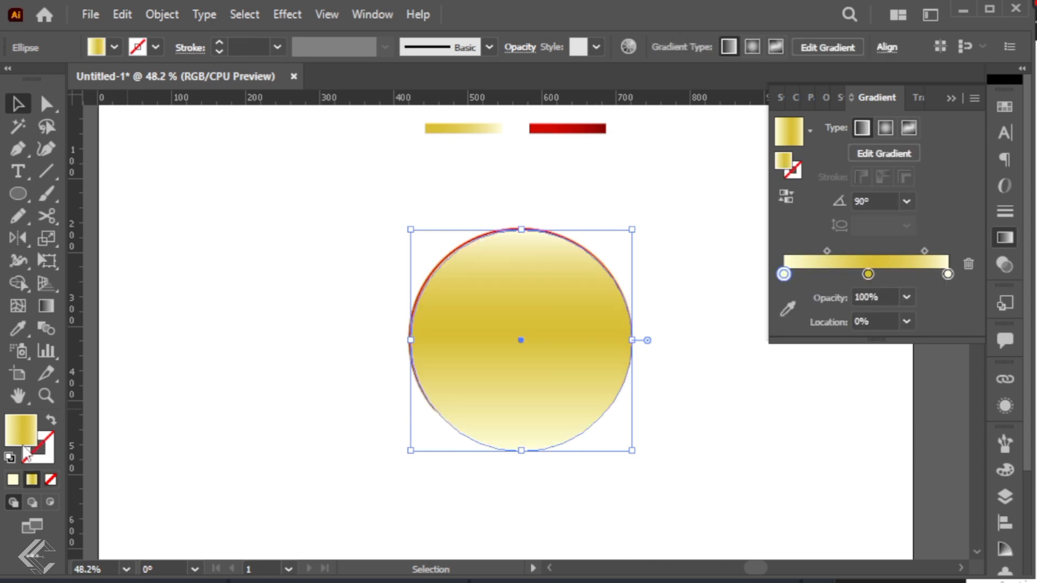
{"action": "left_click", "coordinate": [13, 480]}
{"action": "double_click", "coordinate": [20, 431]}
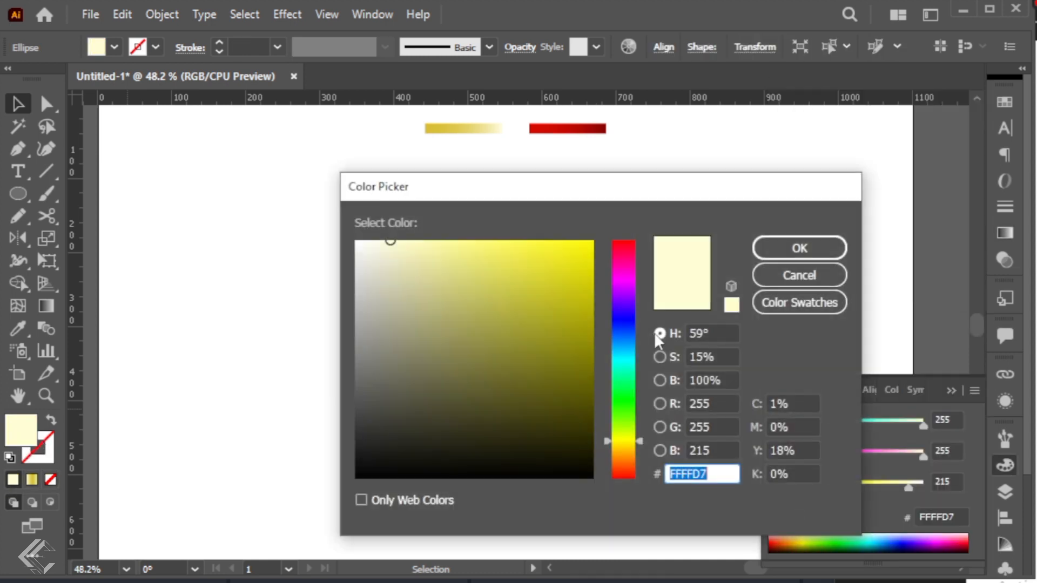
{"action": "left_click", "coordinate": [356, 478]}
{"action": "key", "text": "Return"}
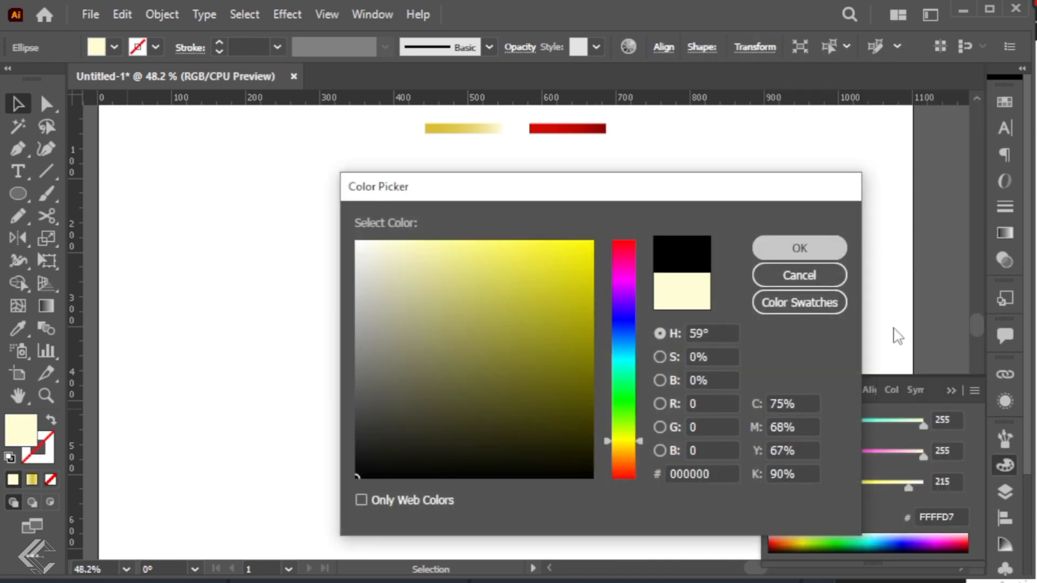
{"action": "left_click", "coordinate": [949, 392]}
{"action": "key", "text": "ctrl"}
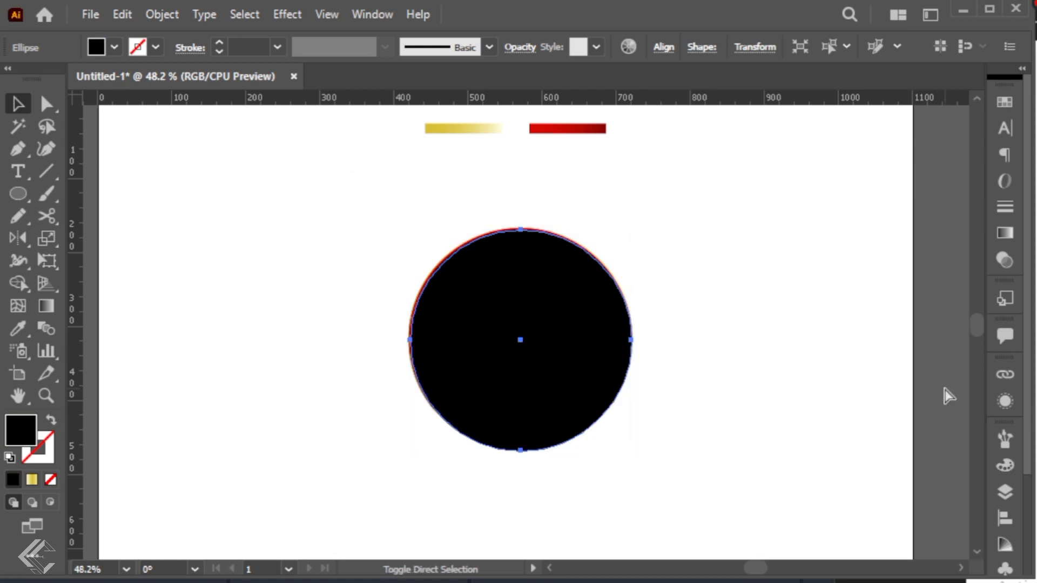
Step: Send the black circle to the back, behind the badge shapes
{"action": "right_click", "coordinate": [520, 241]}
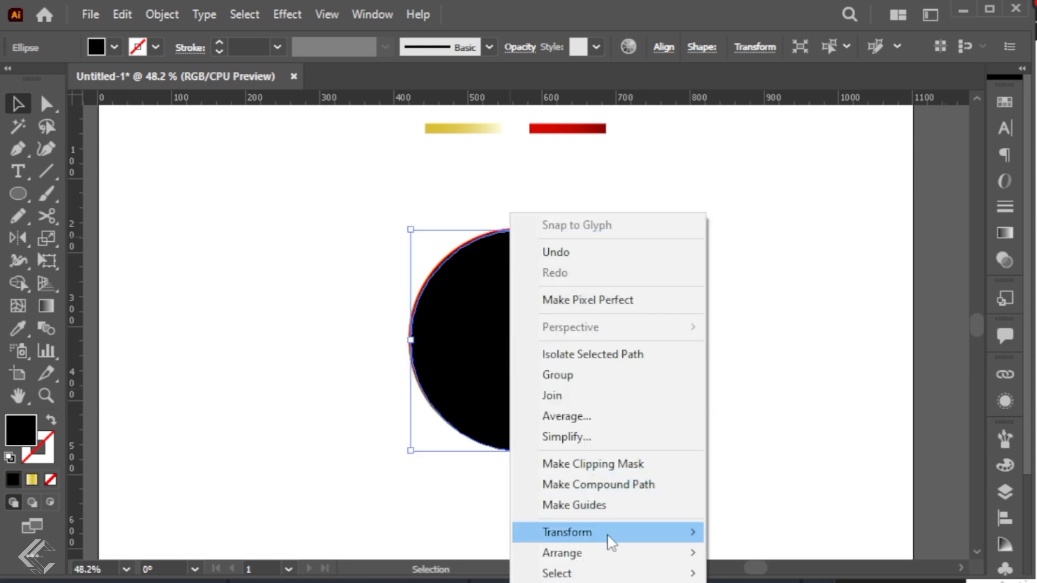
{"action": "mouse_move", "coordinate": [648, 553]}
{"action": "left_click", "coordinate": [740, 582]}
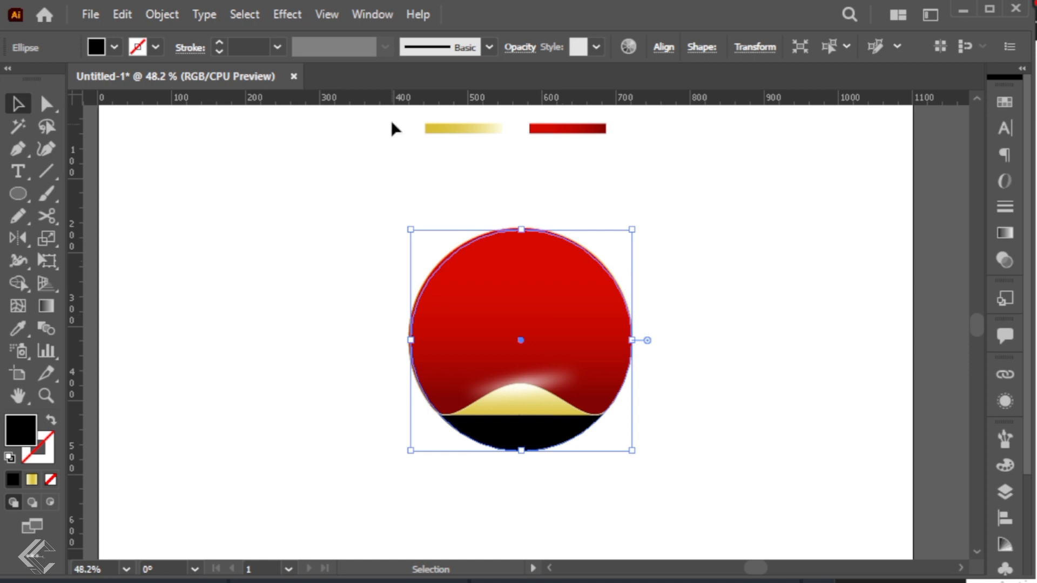
Step: Apply a Gaussian Blur effect to the black circle with a radius of about 65 pixels
{"action": "left_click", "coordinate": [285, 14]}
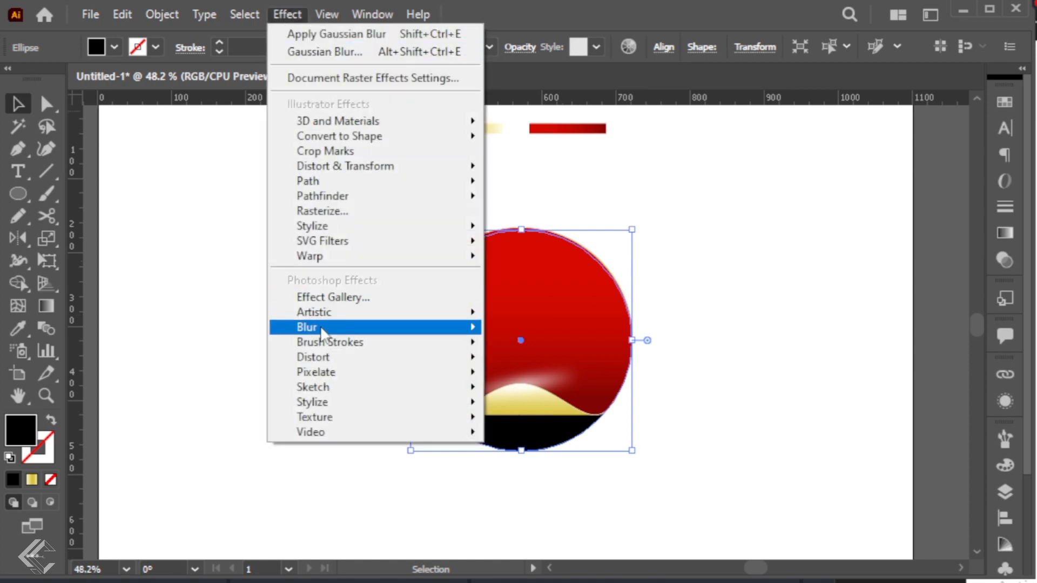
{"action": "mouse_move", "coordinate": [320, 327]}
{"action": "left_click", "coordinate": [510, 330]}
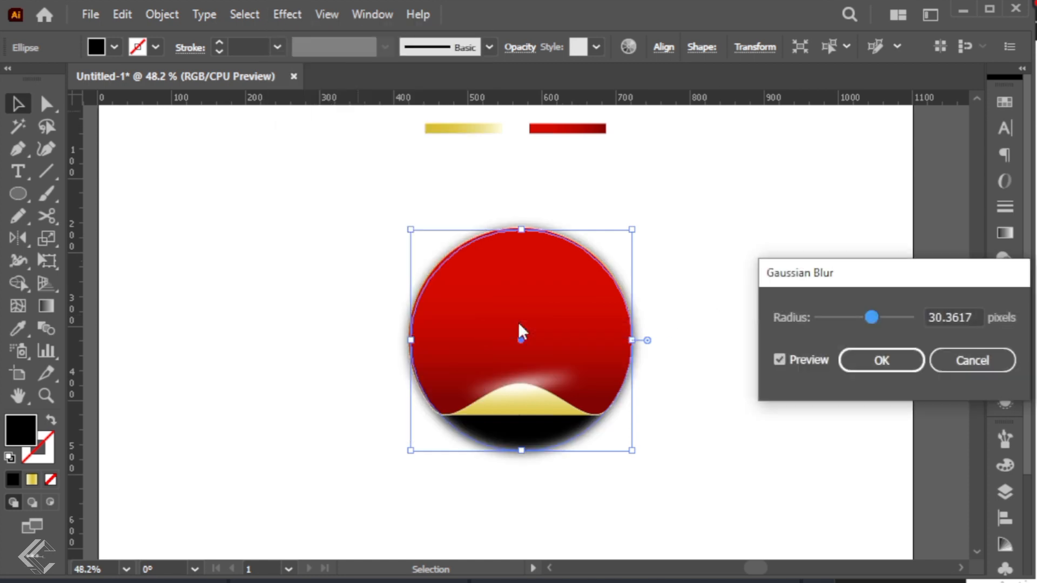
{"action": "left_click_drag", "start_coordinate": [856, 274], "coordinate": [768, 236]}
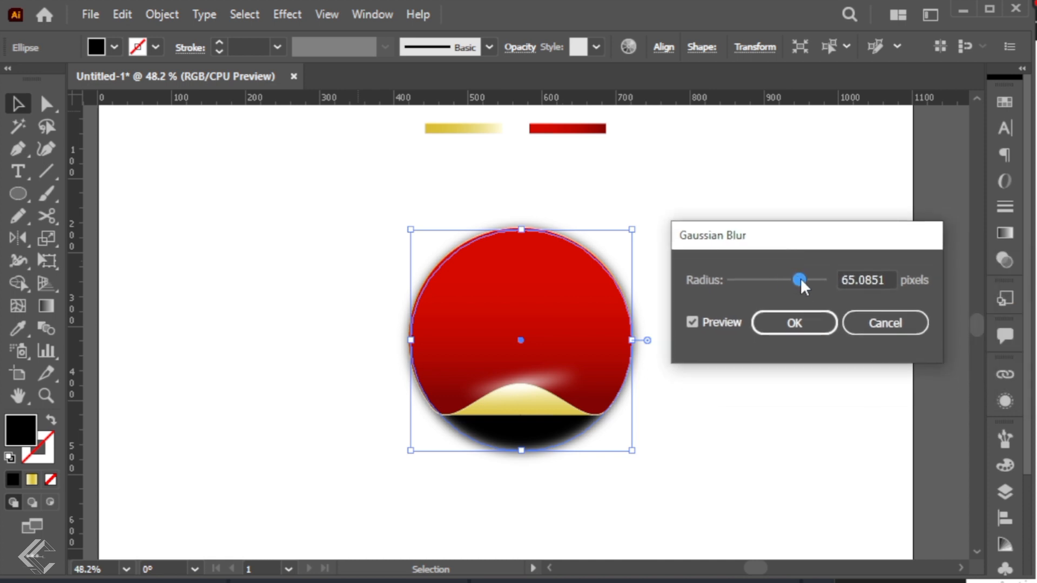
{"action": "left_click", "coordinate": [811, 322]}
Step: Shrink the blurred circle about its centre and set its opacity to 50%
{"action": "left_click_drag", "start_coordinate": [632, 230], "coordinate": [615, 243]}
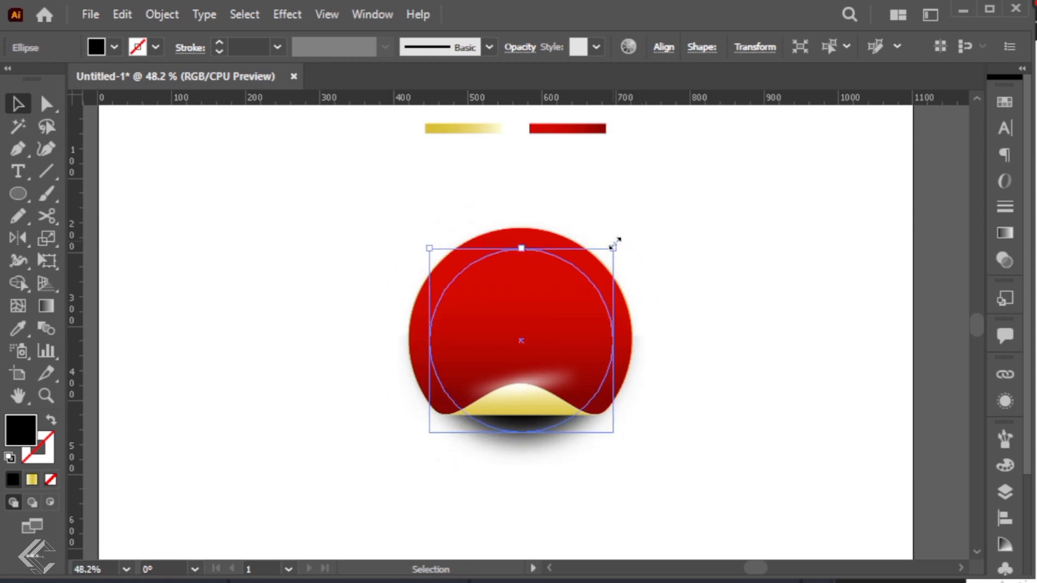
{"action": "left_click", "coordinate": [519, 48]}
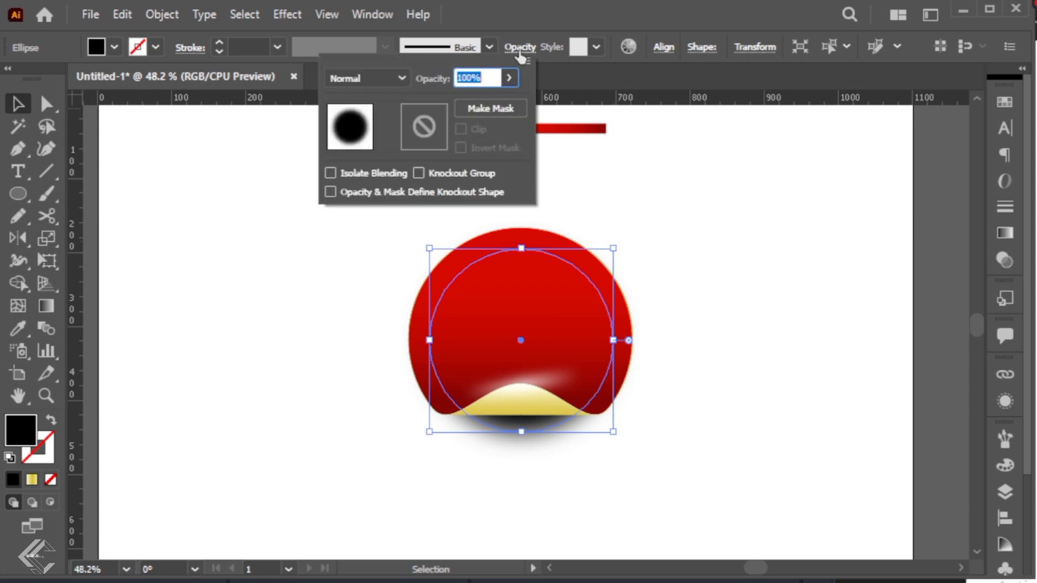
{"action": "type", "text": "50"}
{"action": "key", "text": "Return"}
{"action": "left_click", "coordinate": [775, 214]}
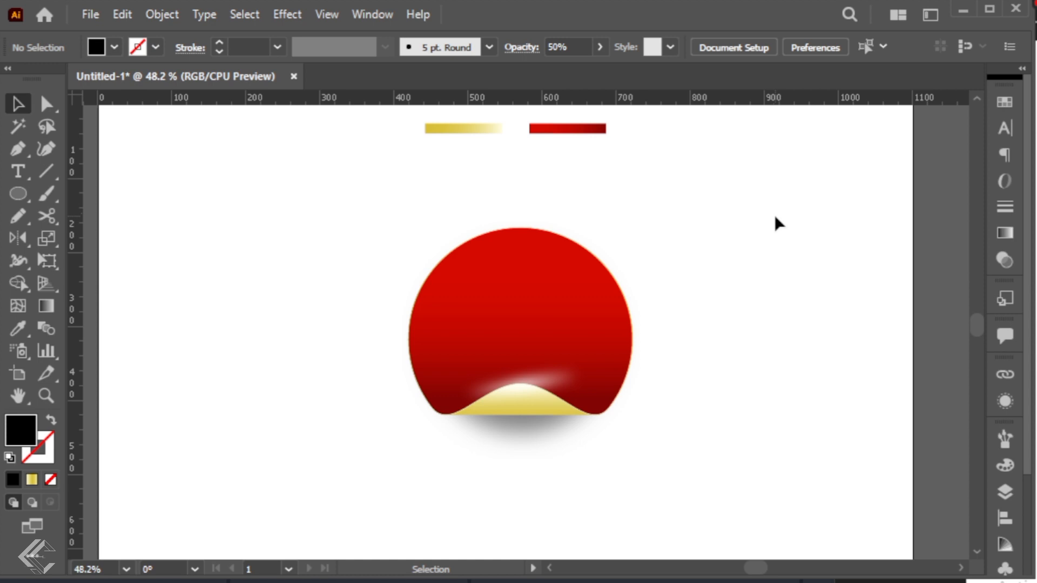
Step: Select all the badge parts and move them together to the right side of the artboard
{"action": "left_click_drag", "start_coordinate": [739, 189], "coordinate": [437, 479]}
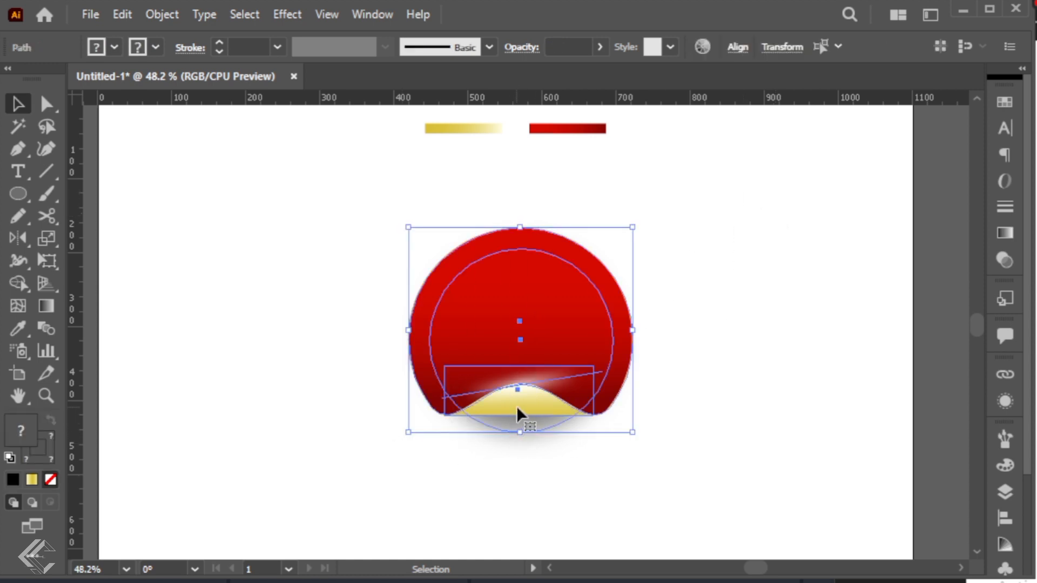
{"action": "left_click_drag", "start_coordinate": [517, 406], "coordinate": [759, 398]}
{"action": "left_click", "coordinate": [380, 415]}
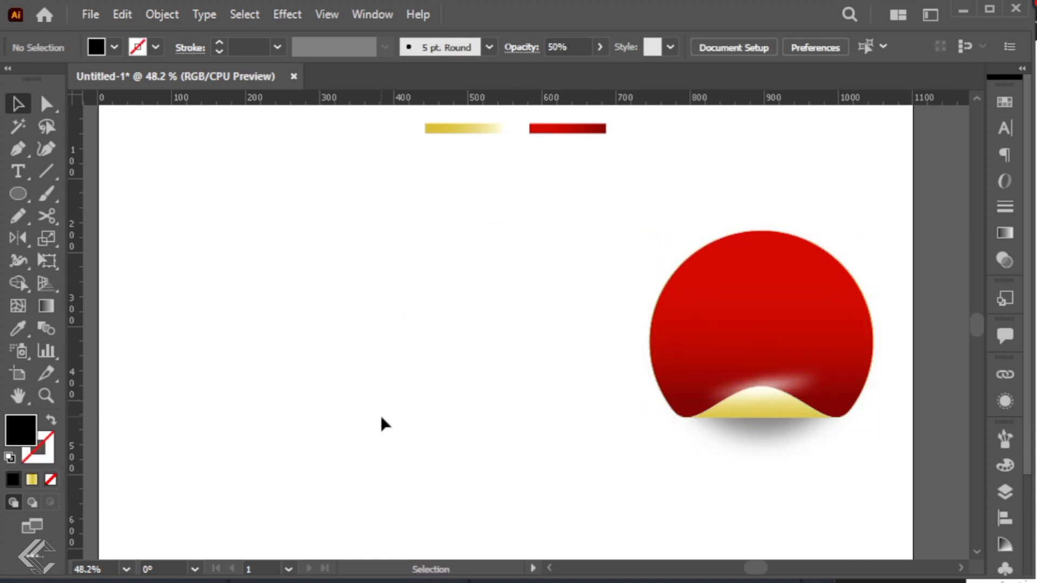
Step: Draw an upright rectangle in the empty space beside the badge
{"action": "key", "text": "m"}
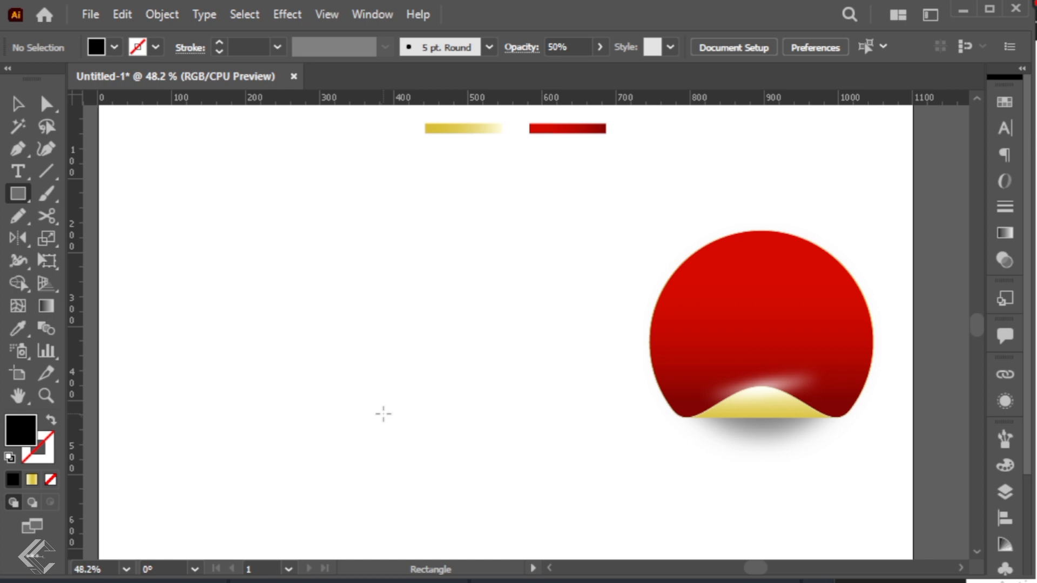
{"action": "left_click_drag", "start_coordinate": [421, 244], "coordinate": [569, 444]}
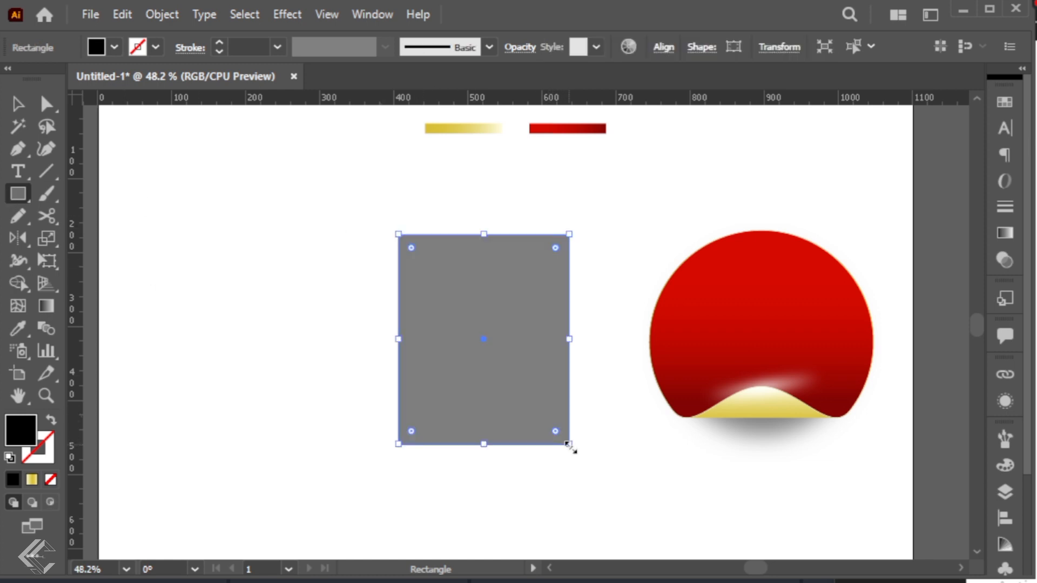
{"action": "key", "text": "v"}
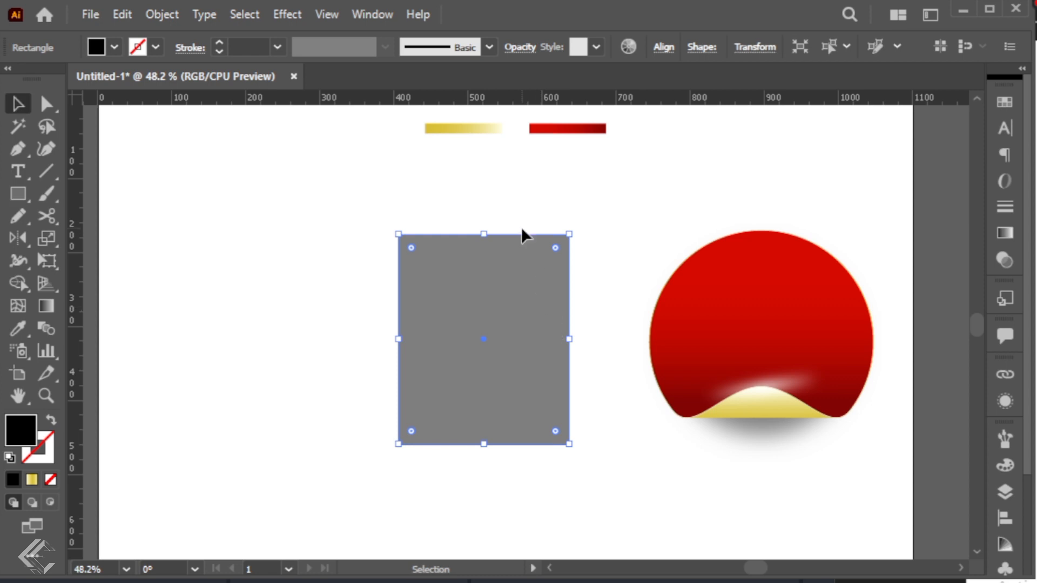
Step: Fill the rectangle with the sampled red swatch gradient, running diagonally from the upper-left to the darker lower-right corner
{"action": "key", "text": "i"}
{"action": "left_click", "coordinate": [580, 127]}
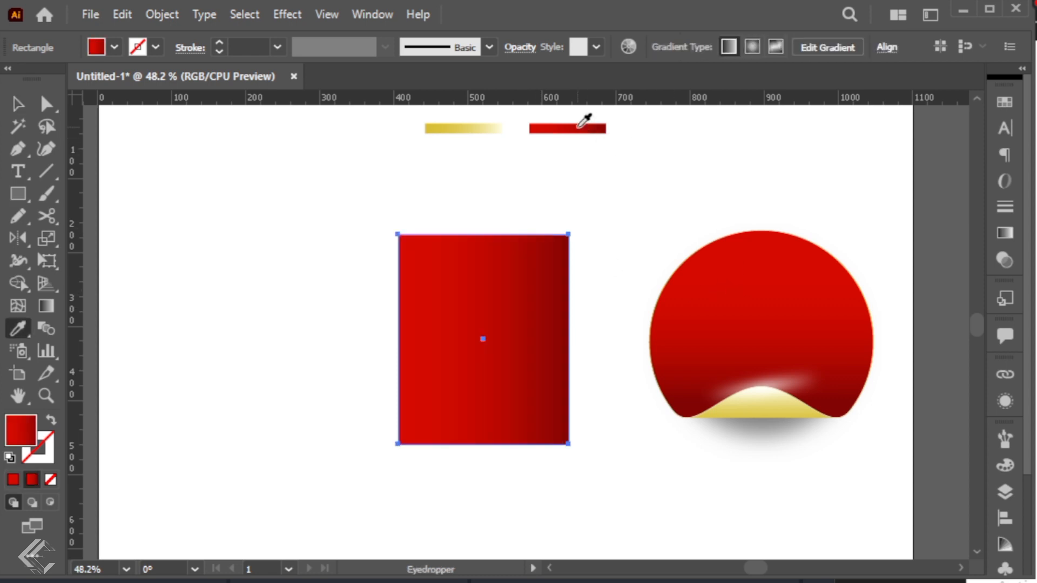
{"action": "key", "text": "g"}
{"action": "left_click_drag", "start_coordinate": [432, 239], "coordinate": [550, 438]}
{"action": "key", "text": "v"}
{"action": "left_click", "coordinate": [594, 263]}
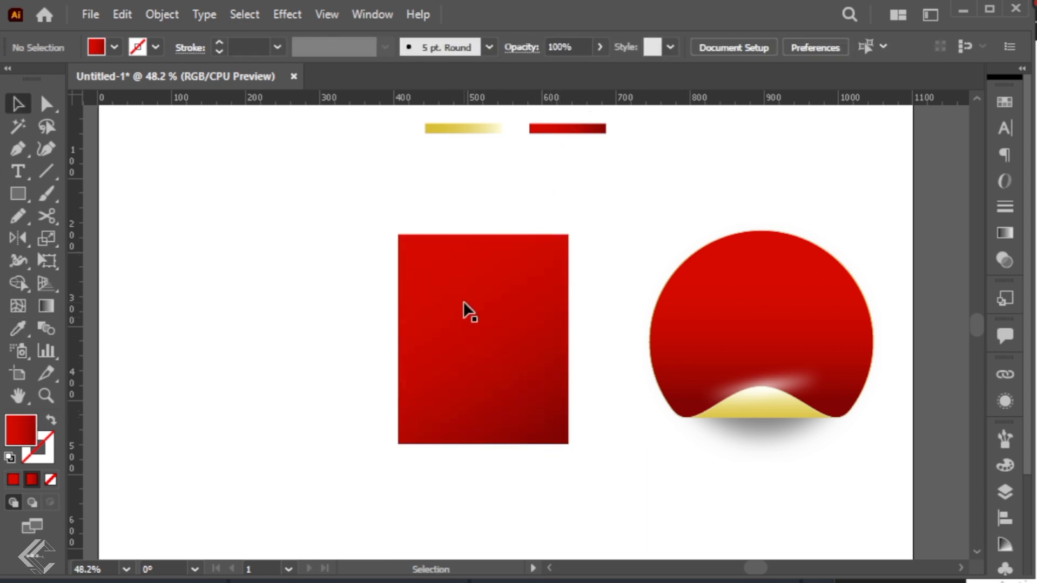
Step: Add anchor points on the red rectangle's top and left edges, on either side of its upper-left corner
{"action": "left_click", "coordinate": [464, 301]}
{"action": "key", "text": "p"}
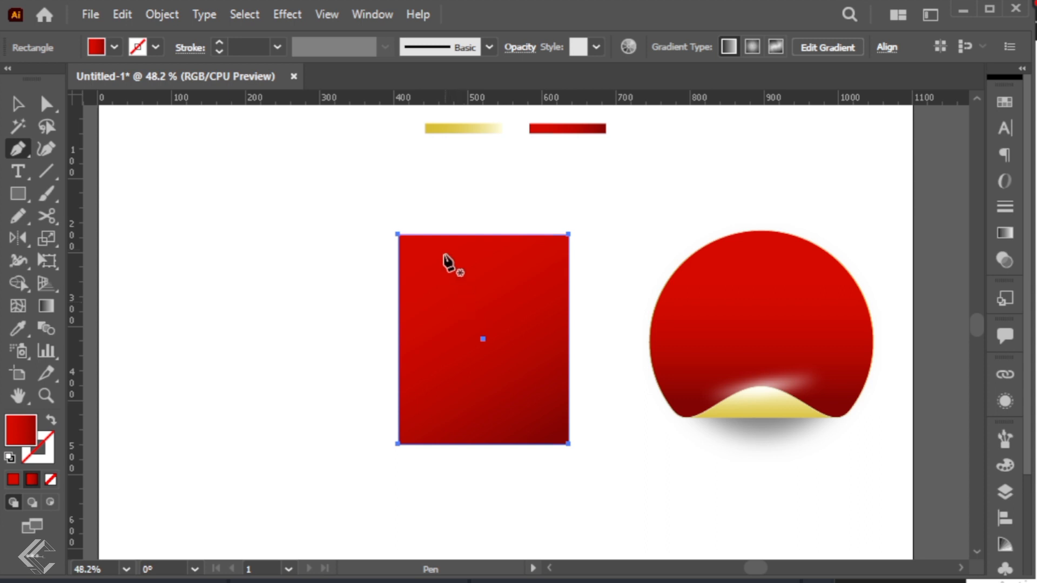
{"action": "left_click", "coordinate": [458, 235]}
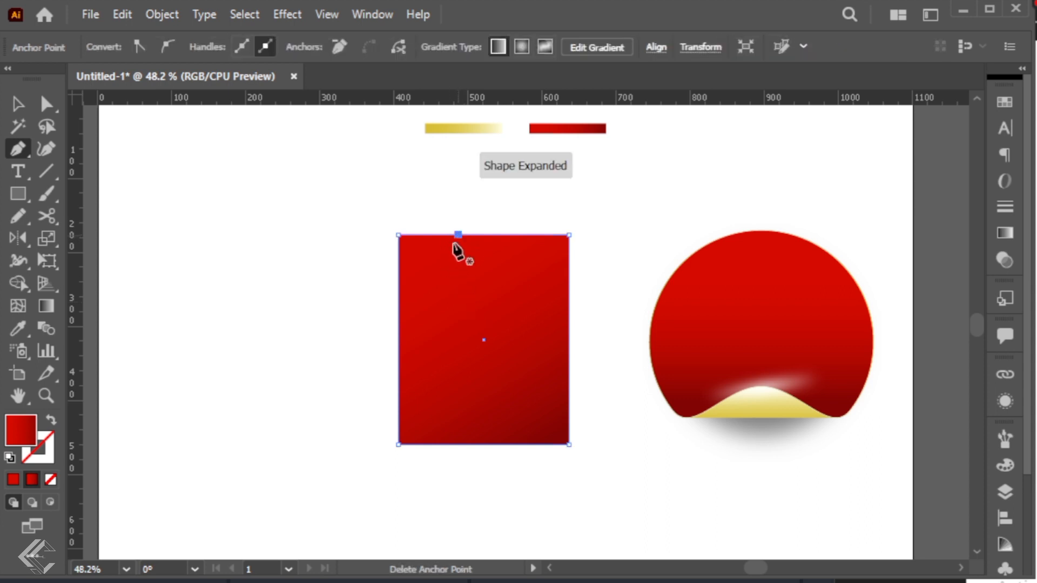
{"action": "left_click", "coordinate": [397, 297]}
{"action": "key", "text": "ctrl+z"}
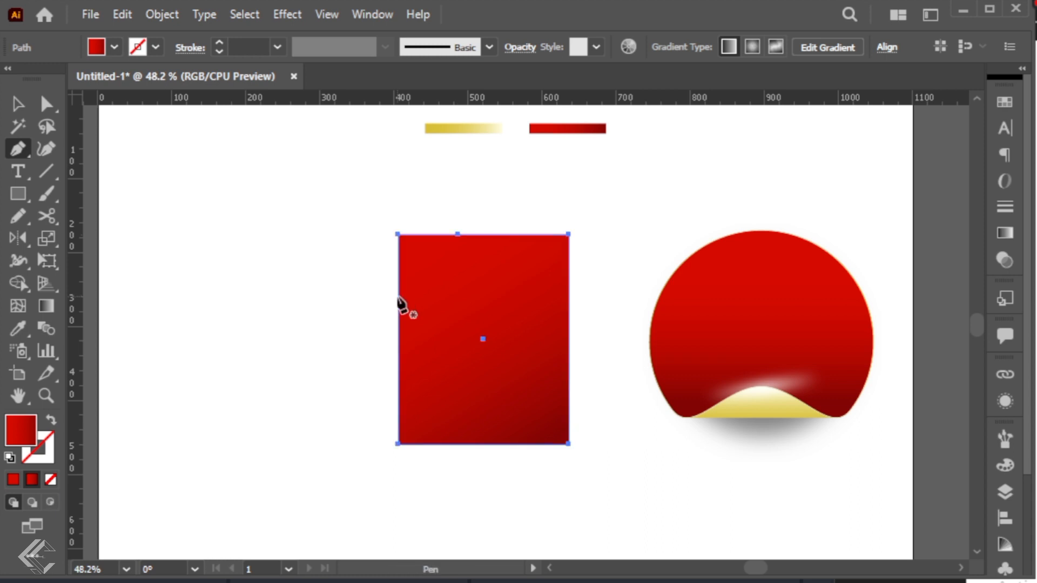
{"action": "left_click", "coordinate": [398, 297]}
Step: Pull the rectangle's upper-left corner inward and round it and the two neighbouring corners into a curved cut-out
{"action": "key", "text": "a"}
{"action": "left_click", "coordinate": [399, 235]}
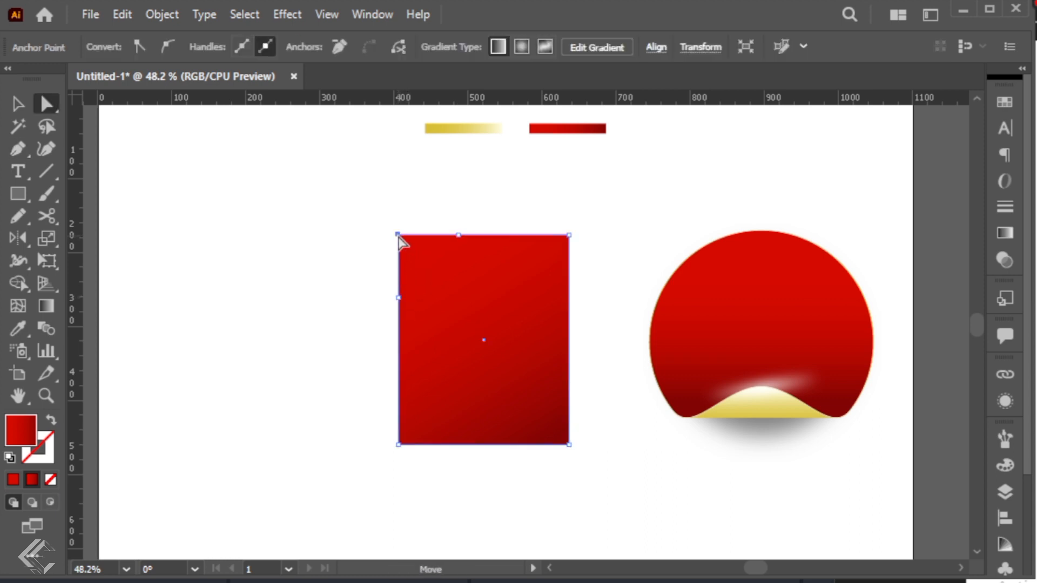
{"action": "left_click_drag", "start_coordinate": [398, 236], "coordinate": [413, 313]}
{"action": "left_click", "coordinate": [457, 234]}
{"action": "key", "text": "v"}
{"action": "left_click", "coordinate": [404, 215]}
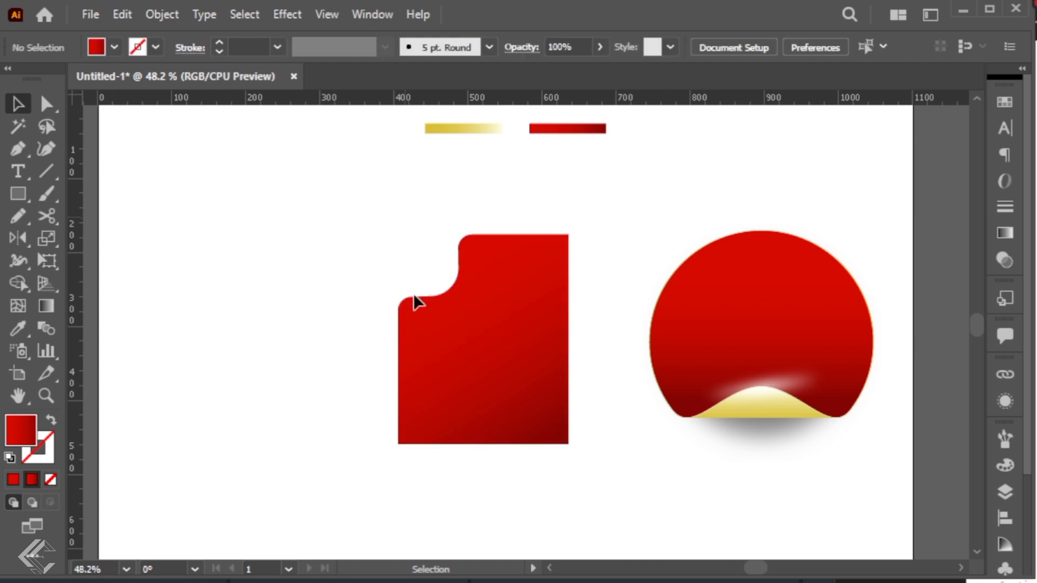
Step: Draw a straight-sided Pen shape that bridges the upper-left cut-out and overlaps the red body
{"action": "left_click", "coordinate": [481, 296]}
{"action": "key", "text": "p"}
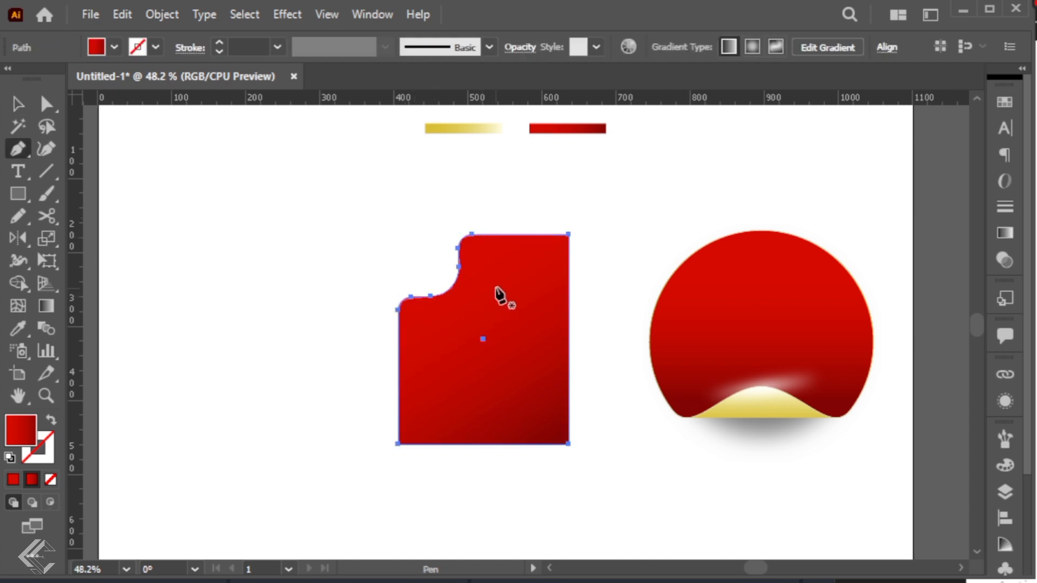
{"action": "left_click", "coordinate": [502, 281]}
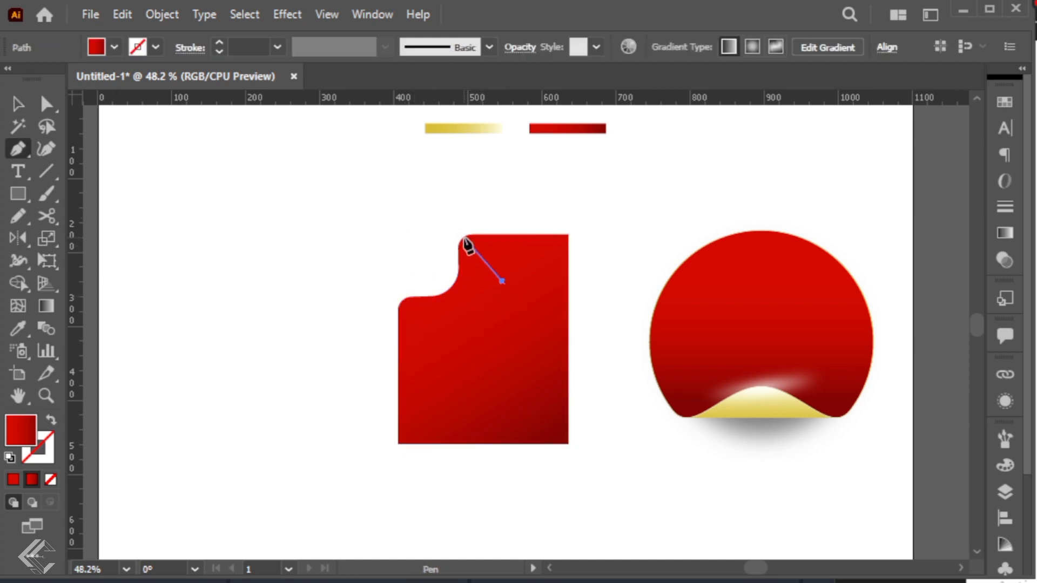
{"action": "left_click", "coordinate": [464, 237]}
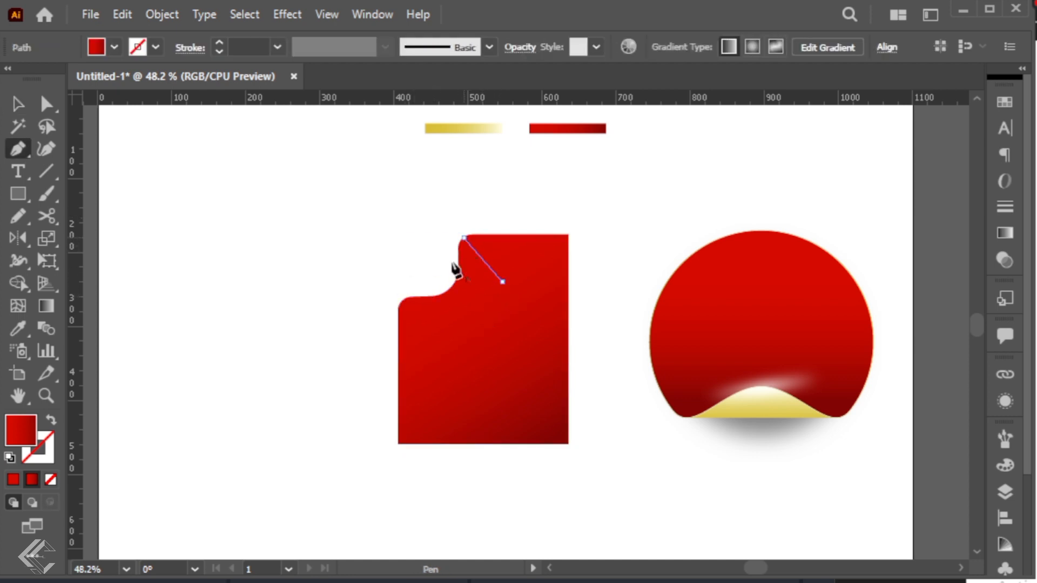
{"action": "left_click", "coordinate": [402, 302]}
{"action": "left_click", "coordinate": [442, 339]}
{"action": "left_click", "coordinate": [477, 309]}
{"action": "key", "text": "v"}
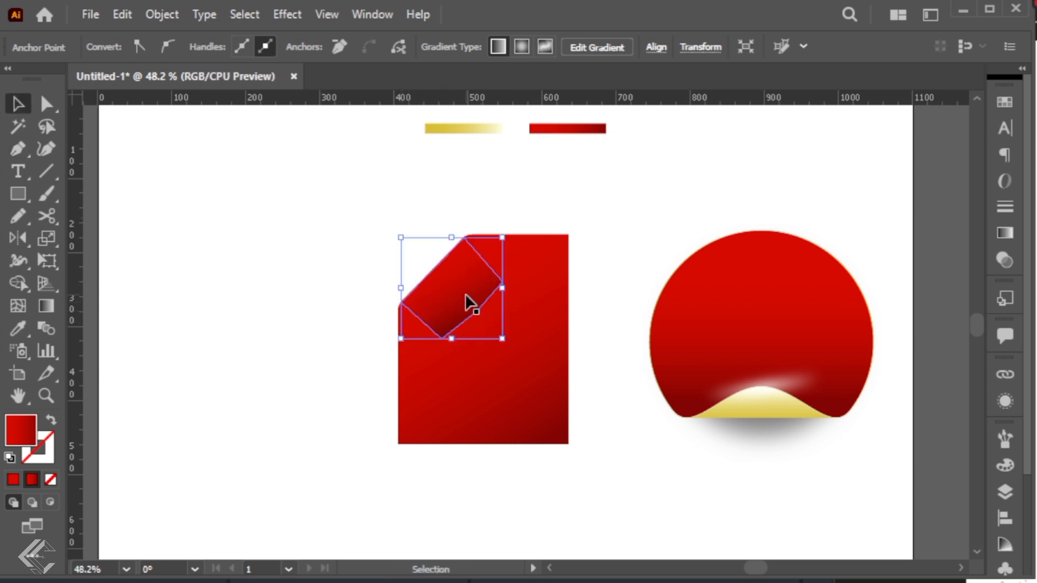
Step: Fill the upper-left fold shape with the sampled gold swatch gradient and place it behind the red body
{"action": "left_click", "coordinate": [465, 293]}
{"action": "key", "text": "i"}
{"action": "left_click", "coordinate": [478, 129]}
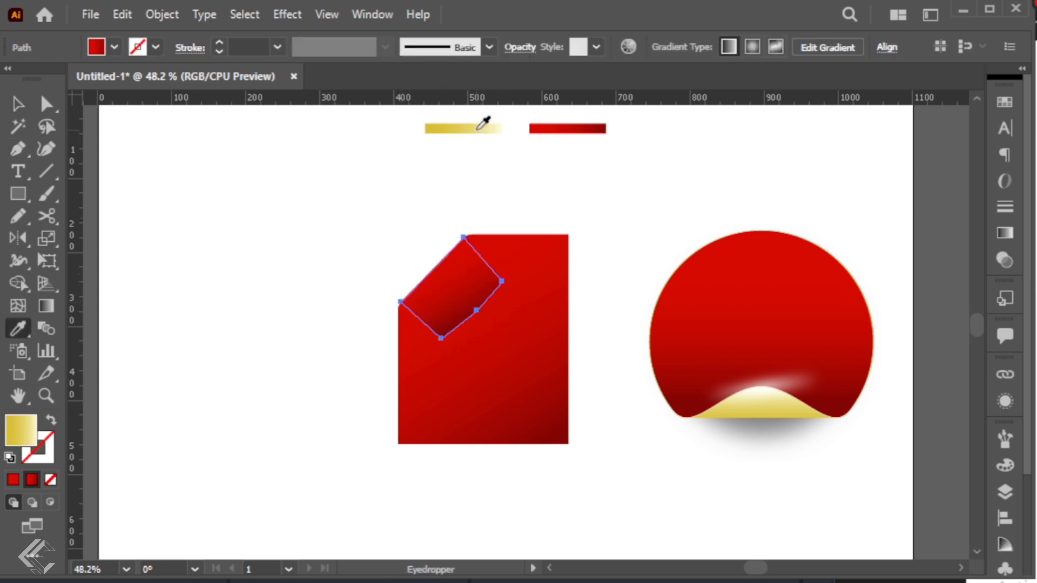
{"action": "key", "text": "v"}
Step: Run the fold's gold gradient diagonally, from gold at the outer edge to the light tone at the inner curve
{"action": "key", "text": "g"}
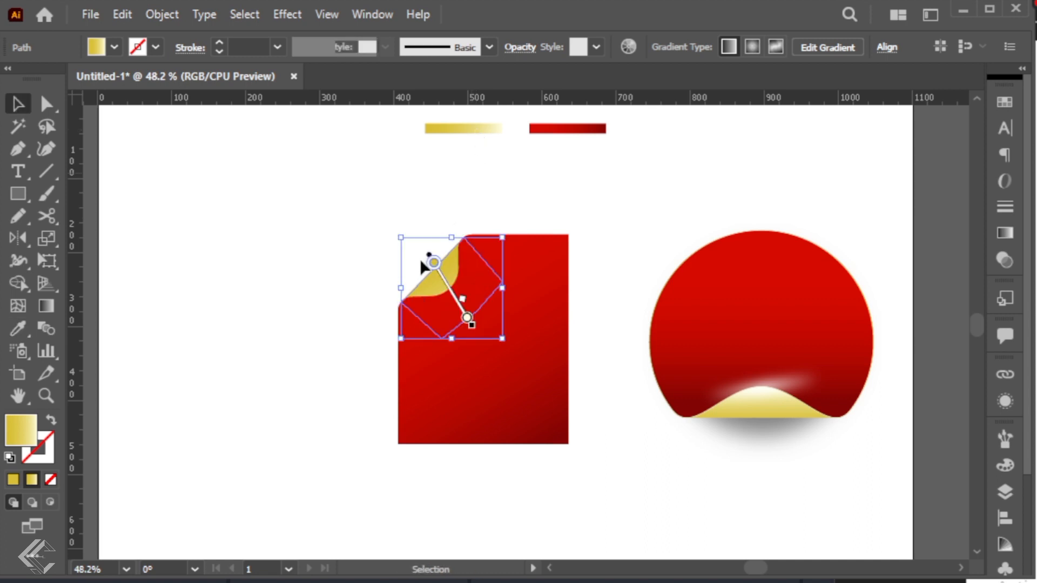
{"action": "left_click_drag", "start_coordinate": [415, 266], "coordinate": [457, 301]}
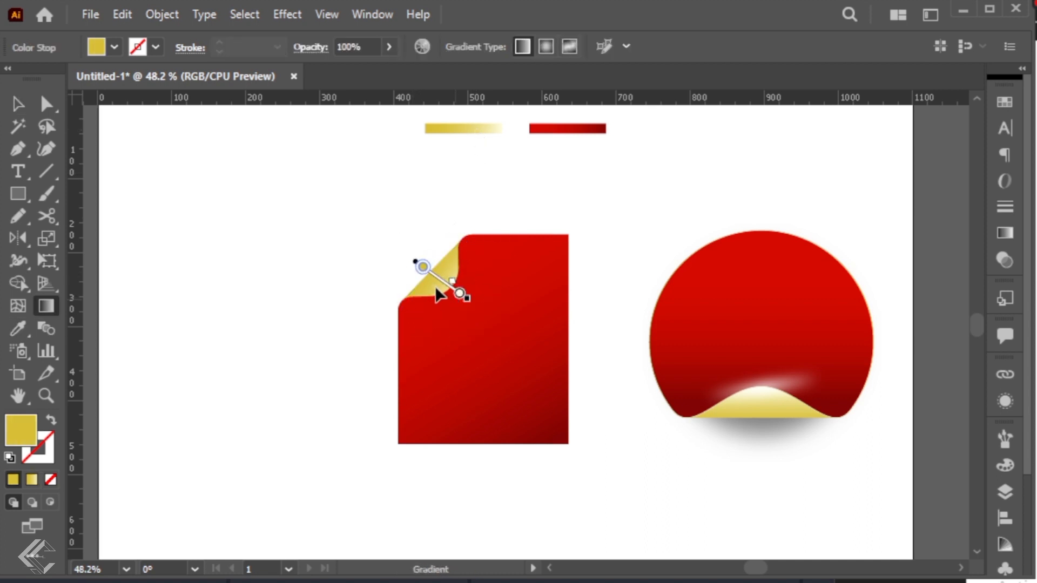
{"action": "left_click_drag", "start_coordinate": [415, 273], "coordinate": [440, 299]}
{"action": "key", "text": "v"}
{"action": "left_click", "coordinate": [536, 198]}
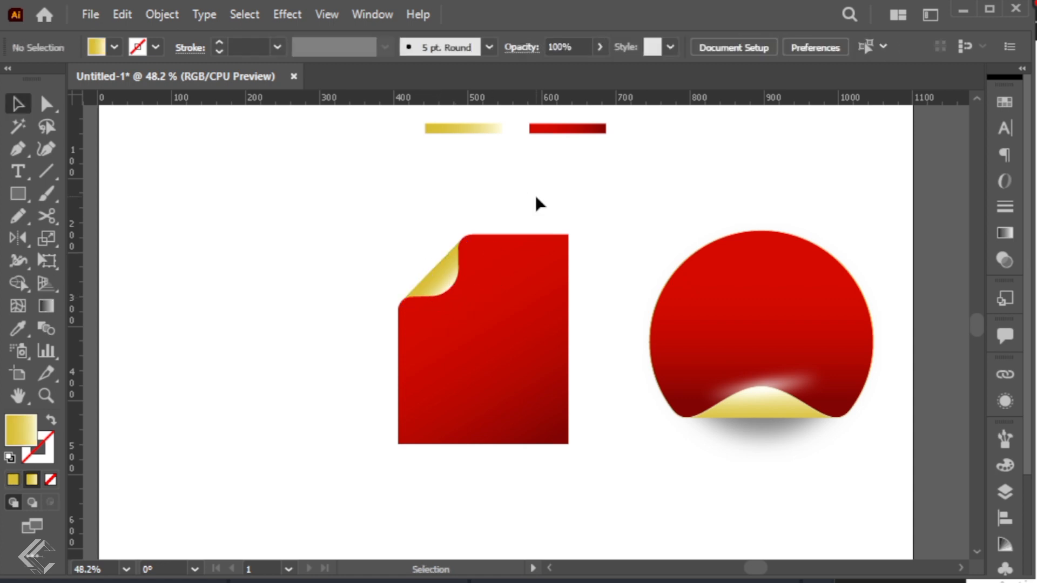
Step: Add anchor points on the red body's right and bottom edges, on either side of the lower-right corner
{"action": "left_click", "coordinate": [550, 378]}
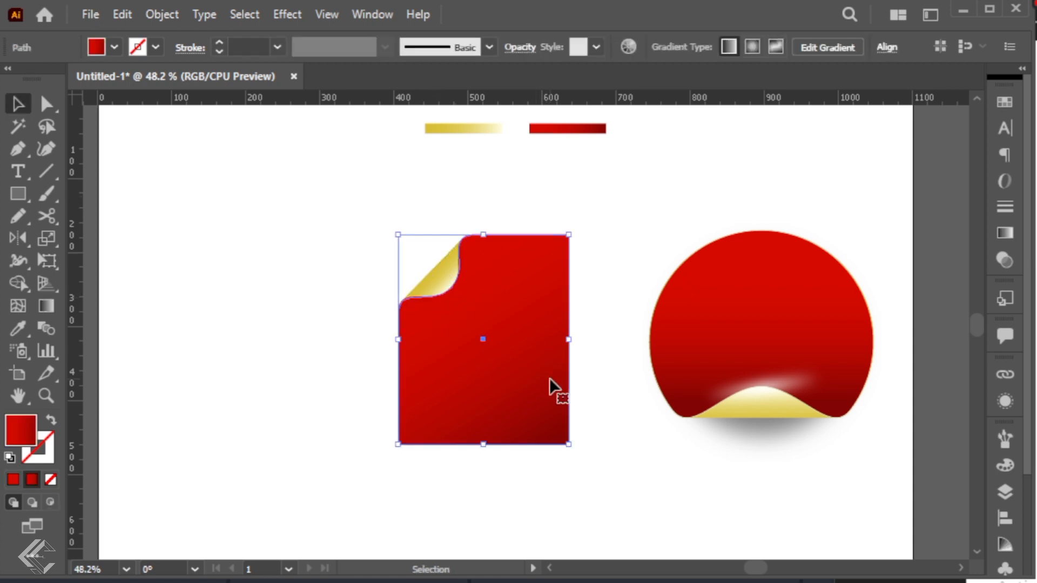
{"action": "key", "text": "p"}
{"action": "left_click", "coordinate": [568, 378]}
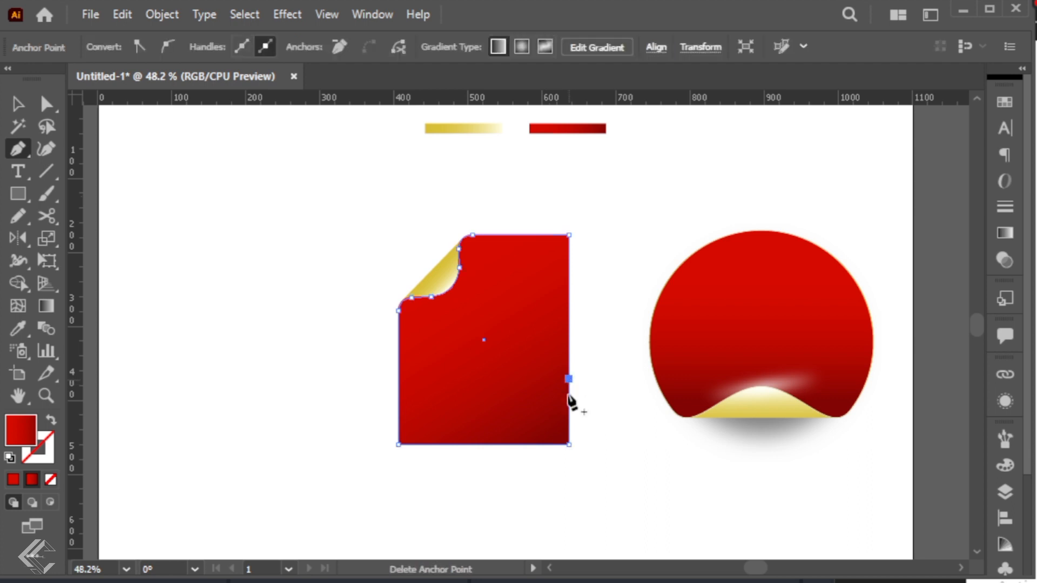
{"action": "left_click", "coordinate": [491, 445]}
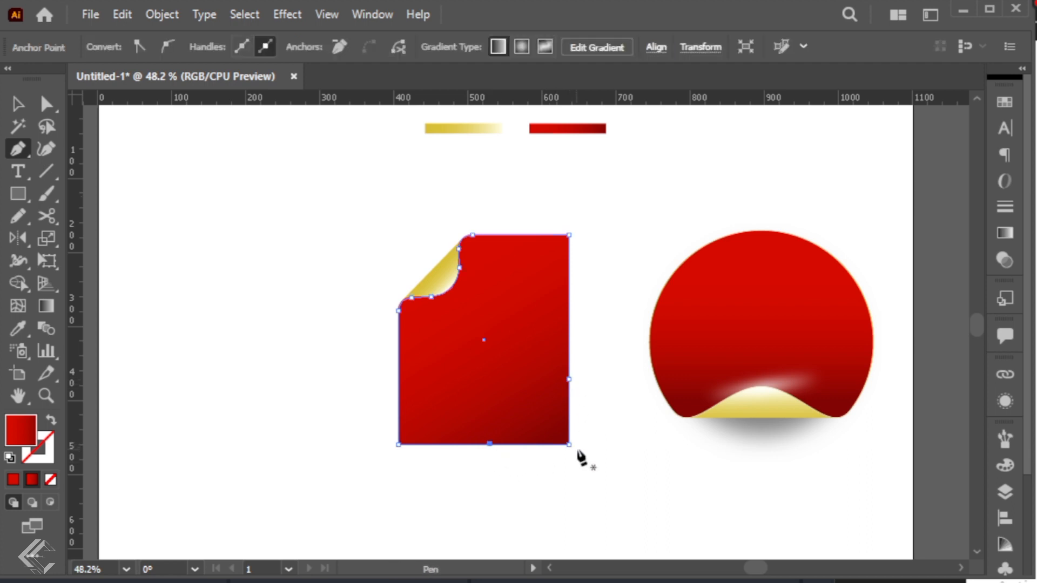
Step: Pull the lower-right corner inward into a rounded curve and round the two corners beside it
{"action": "key", "text": "a"}
{"action": "left_click_drag", "start_coordinate": [569, 444], "coordinate": [537, 421]}
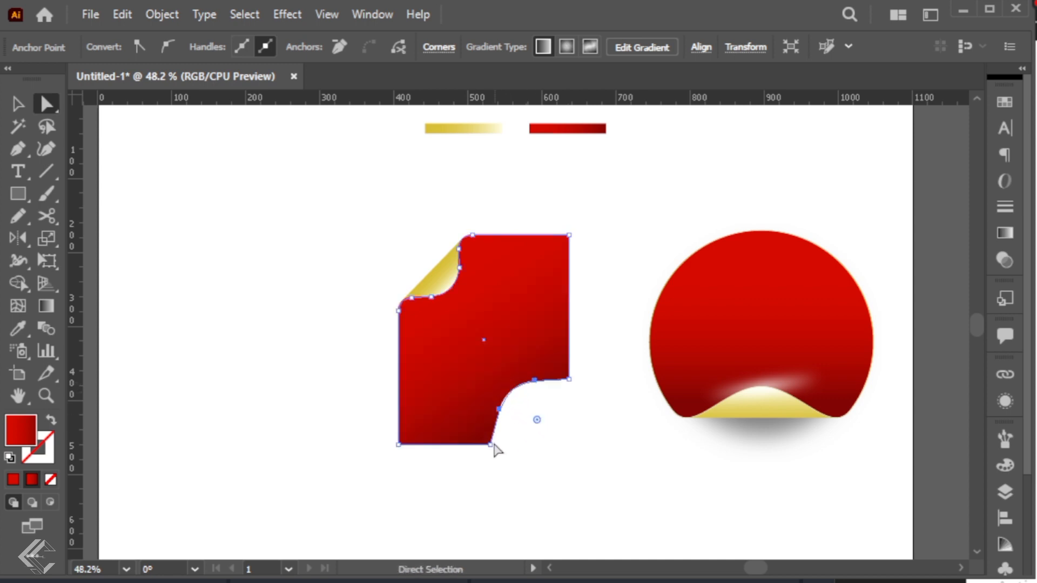
{"action": "left_click", "coordinate": [490, 444]}
{"action": "left_click", "coordinate": [569, 381], "text": "shift"}
{"action": "left_click_drag", "start_coordinate": [556, 367], "coordinate": [546, 358]}
{"action": "key", "text": "v"}
{"action": "left_click", "coordinate": [578, 440]}
Step: Draw a closed Pen shape that bridges the lower-right cut-out and overlaps the red body
{"action": "key", "text": "p"}
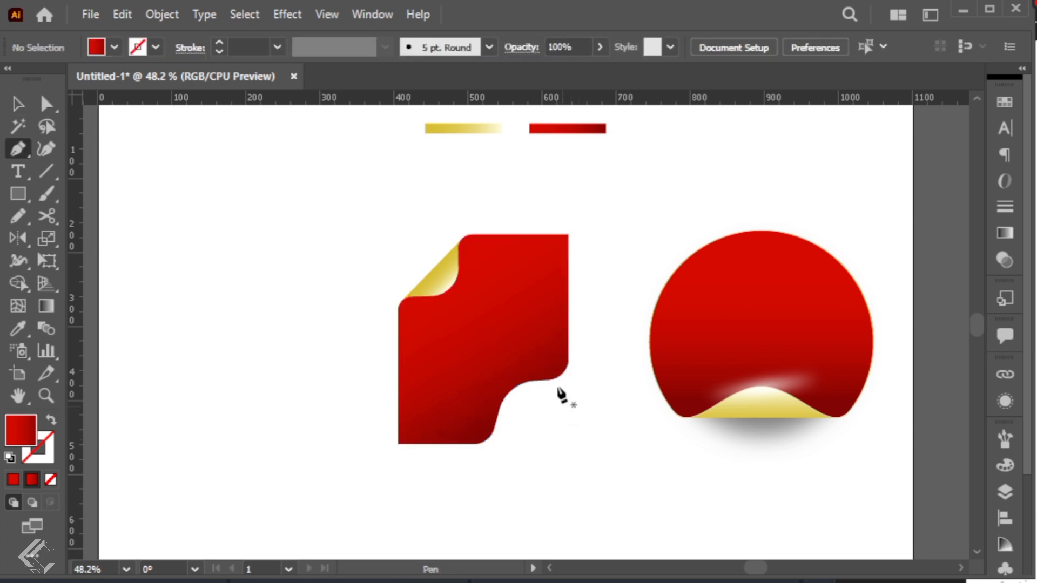
{"action": "left_click", "coordinate": [542, 333]}
{"action": "left_click", "coordinate": [560, 375]}
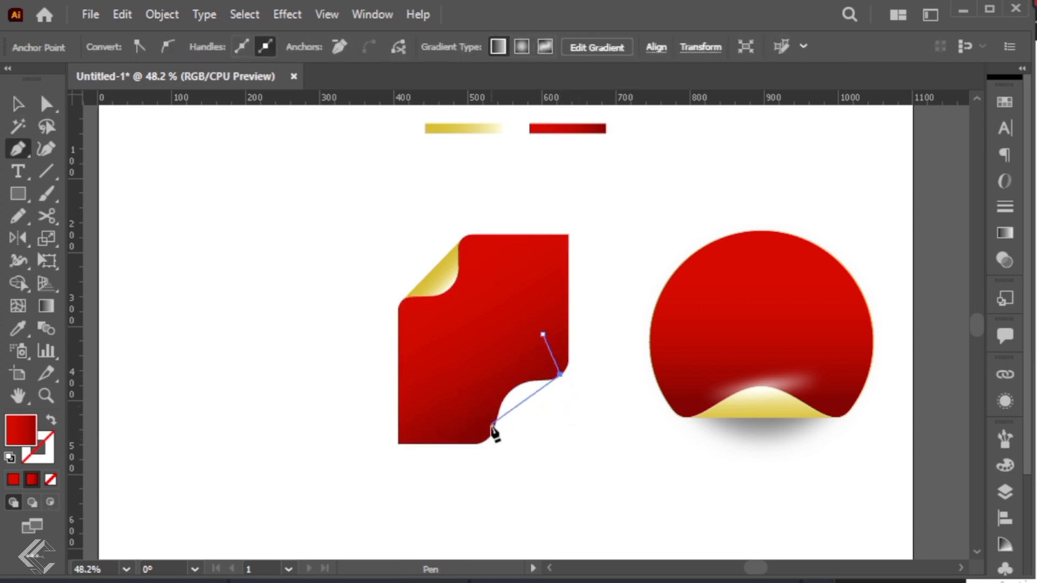
{"action": "left_click", "coordinate": [487, 441]}
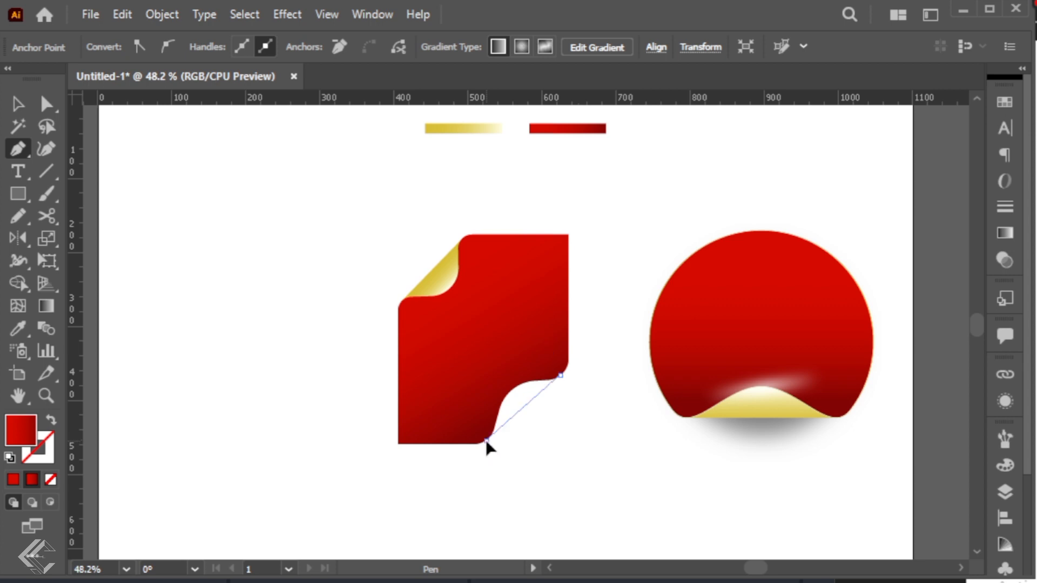
{"action": "left_click", "coordinate": [471, 390]}
{"action": "left_click", "coordinate": [480, 353]}
{"action": "left_click", "coordinate": [542, 334]}
{"action": "key", "text": "v"}
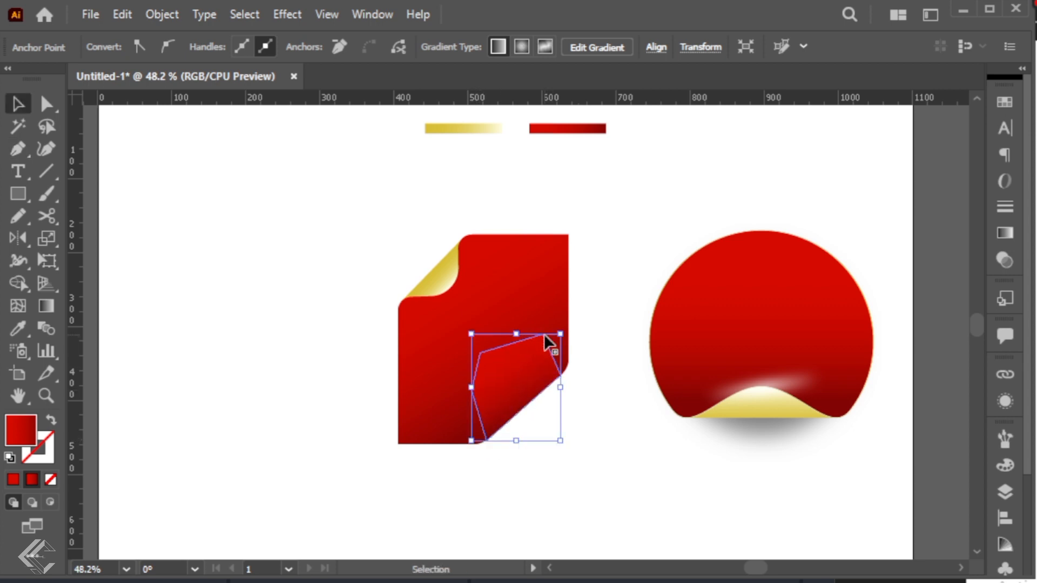
Step: Fill the lower-right shape with the gold gradient sampled from the upper-left fold and send it to the back
{"action": "key", "text": "i"}
{"action": "left_click", "coordinate": [442, 269]}
{"action": "key", "text": "g"}
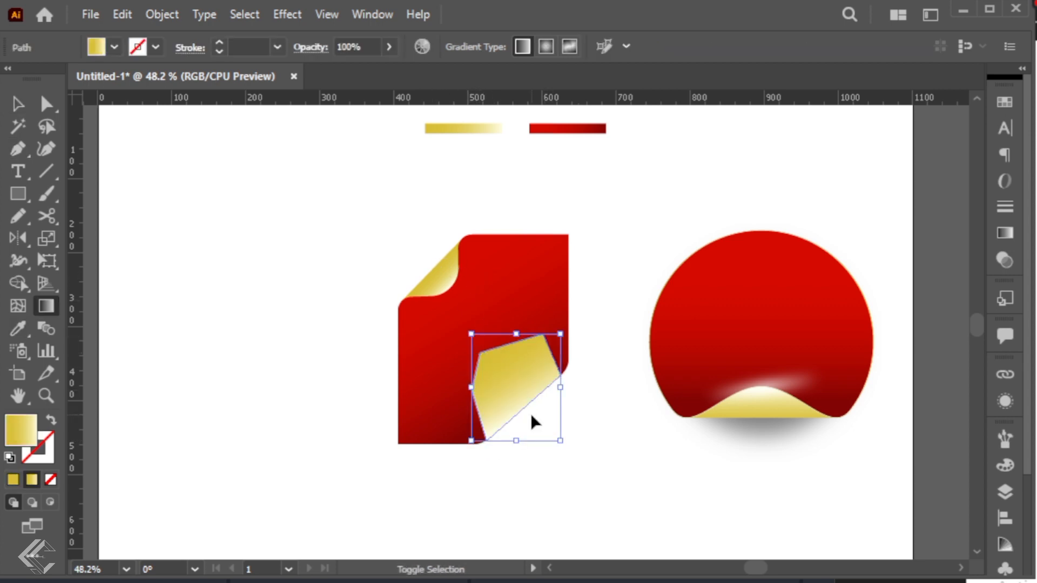
{"action": "key", "text": "ctrl+shift+["}
Step: Redirect the lower-right fold's gradient diagonally, from gold at the outer edge to the light tone at the inner curve
{"action": "key", "text": "v"}
{"action": "left_click", "coordinate": [543, 400]}
{"action": "left_click", "coordinate": [527, 397]}
{"action": "key", "text": "g"}
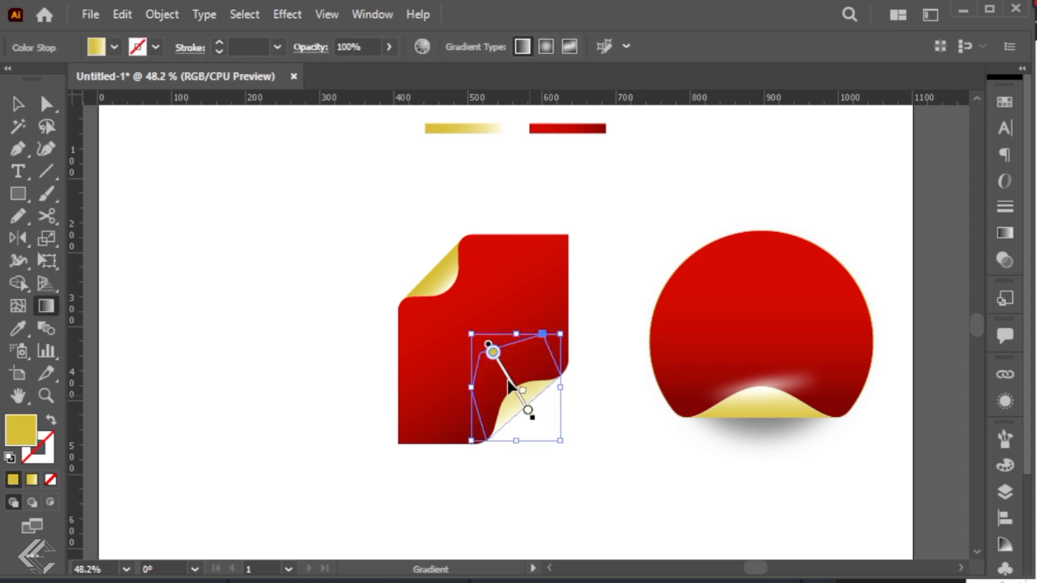
{"action": "left_click_drag", "start_coordinate": [516, 419], "coordinate": [497, 395]}
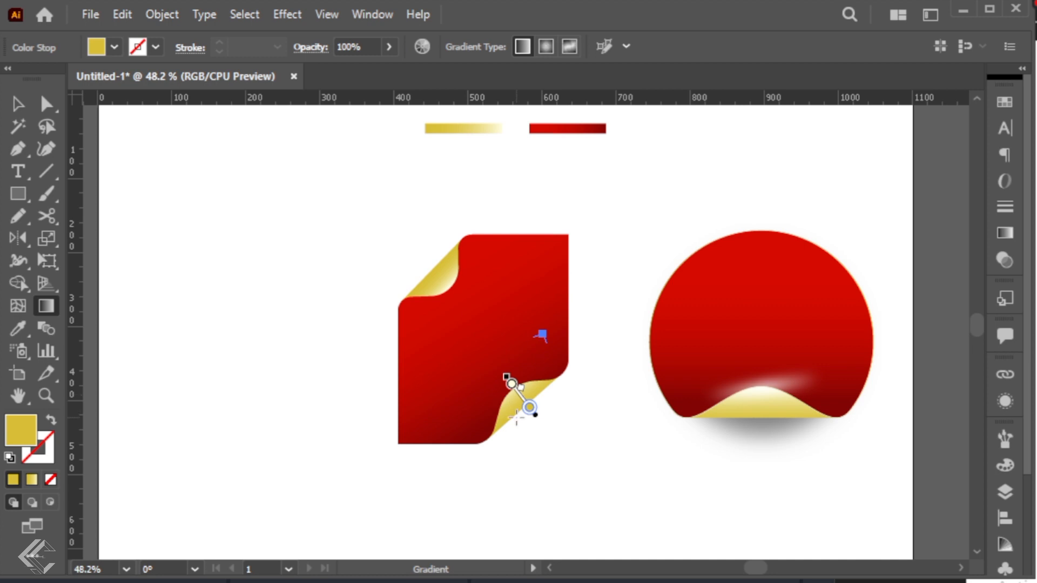
{"action": "key", "text": "v"}
{"action": "left_click", "coordinate": [628, 378]}
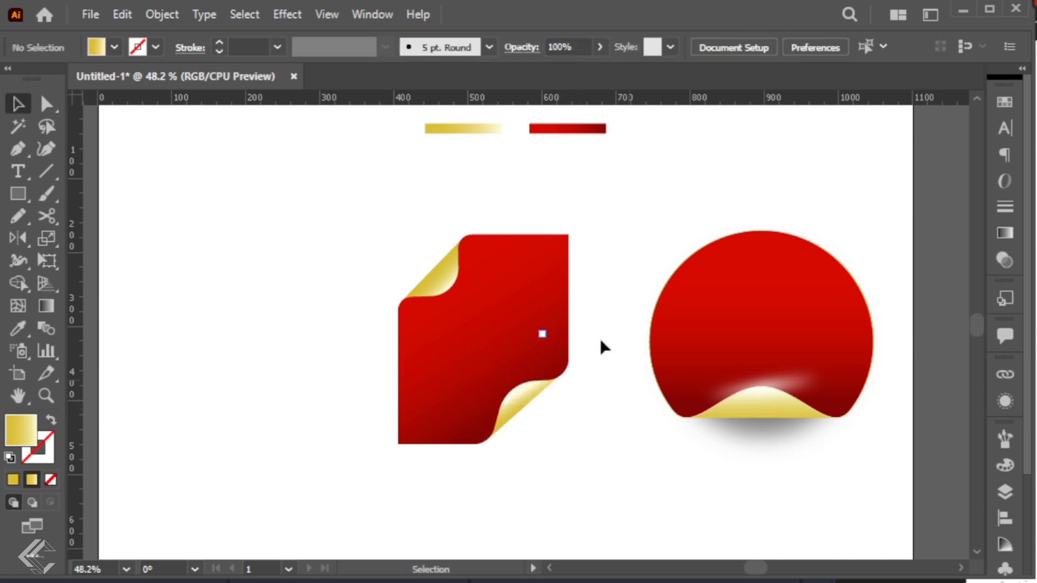
Step: Slightly round the red body's upper-right and lower-left corners together
{"action": "key", "text": "a"}
{"action": "left_click", "coordinate": [568, 234]}
{"action": "left_click", "coordinate": [398, 444], "text": "shift"}
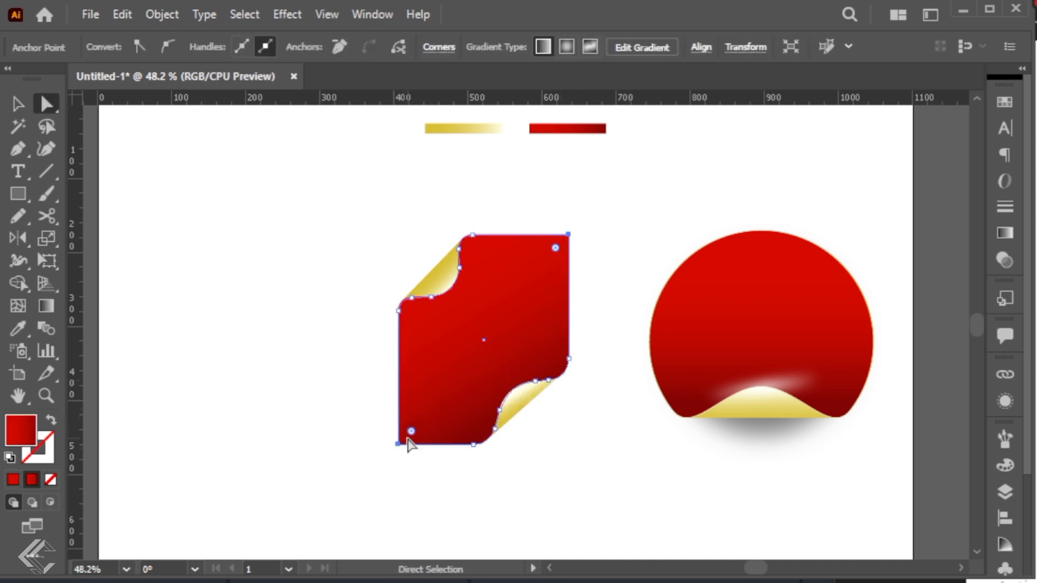
{"action": "left_click_drag", "start_coordinate": [411, 431], "coordinate": [414, 432]}
{"action": "key", "text": "v"}
{"action": "left_click", "coordinate": [571, 493]}
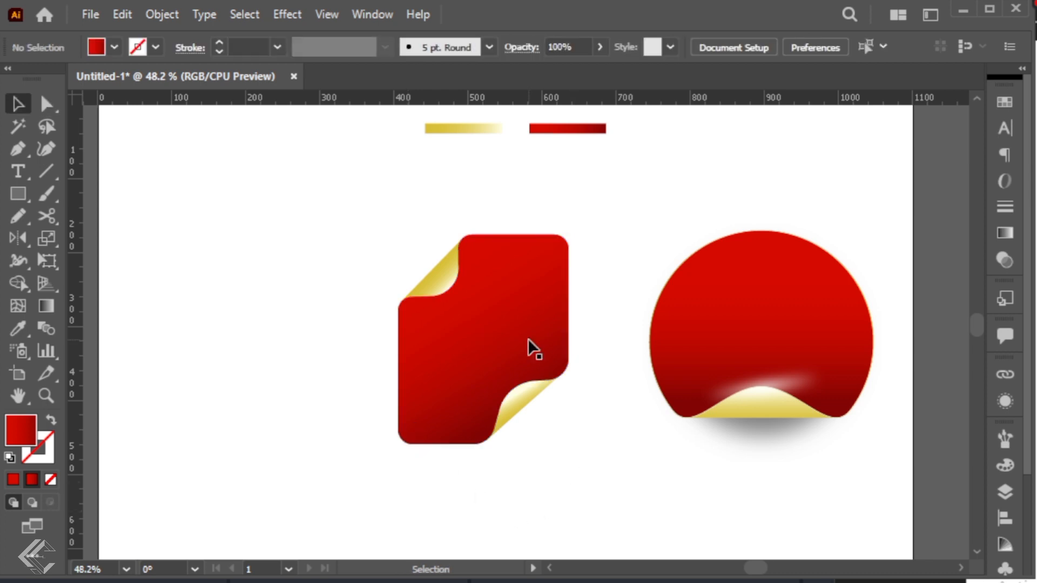
Step: Copy the red body of the rectangular badge and paste the copy in front
{"action": "left_click", "coordinate": [528, 346]}
{"action": "left_click", "coordinate": [121, 14]}
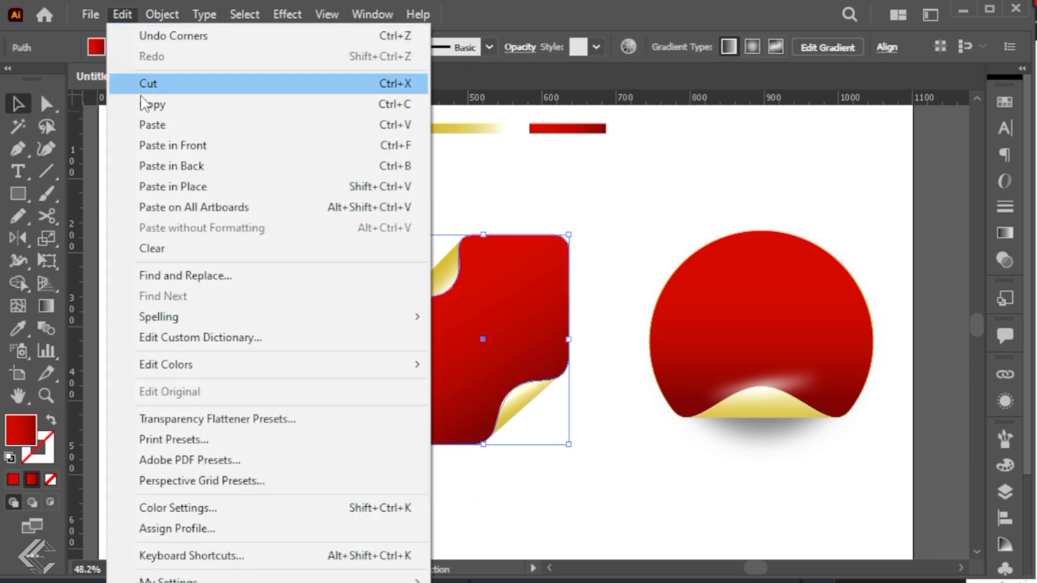
{"action": "left_click", "coordinate": [120, 15]}
{"action": "left_click", "coordinate": [123, 15]}
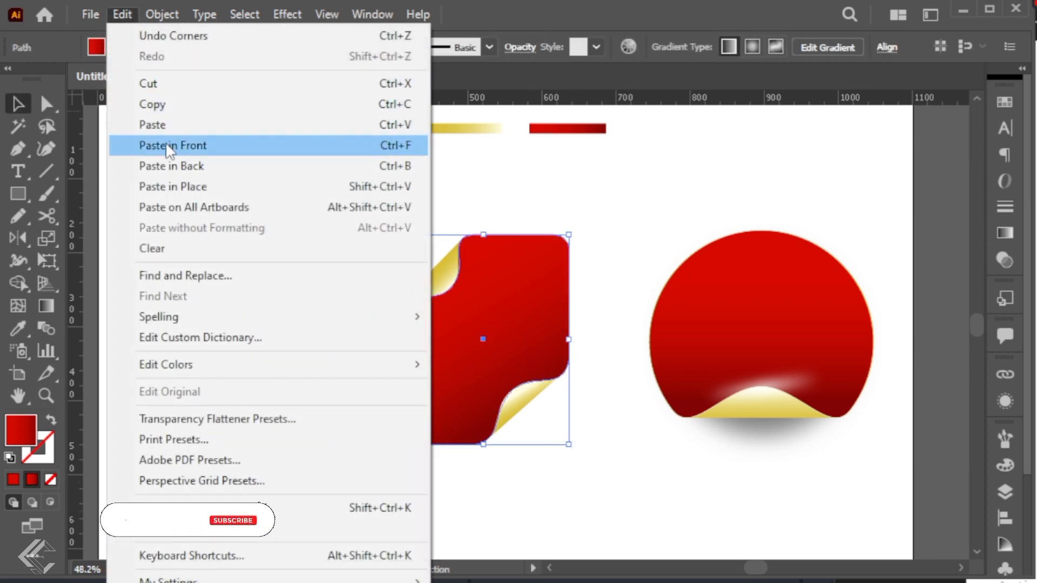
{"action": "left_click", "coordinate": [135, 141]}
Step: Give the pasted copy no fill and the 1 pt gold gradient outline sampled from the round badge
{"action": "key", "text": "i"}
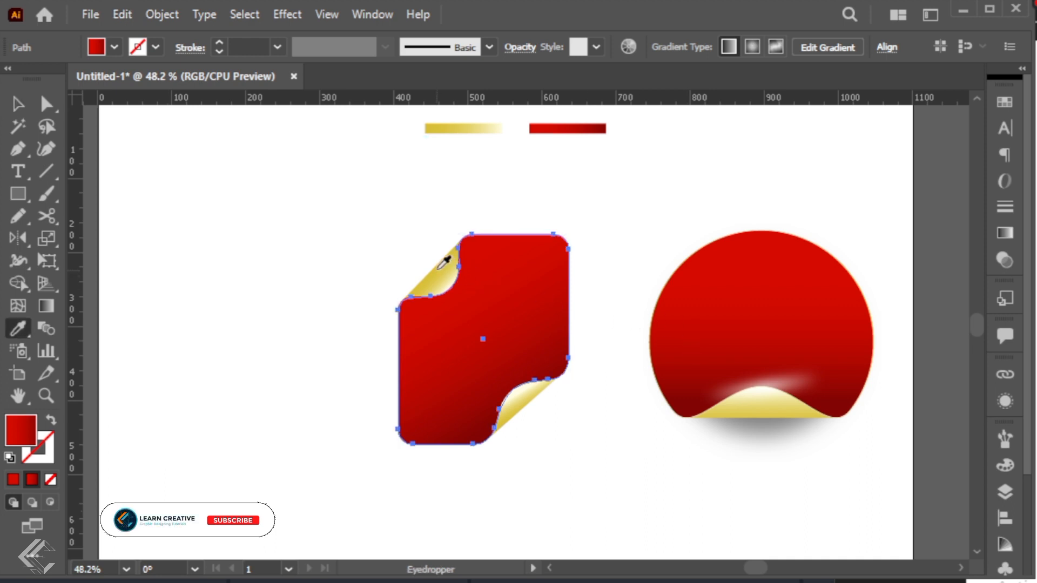
{"action": "left_click", "coordinate": [718, 240]}
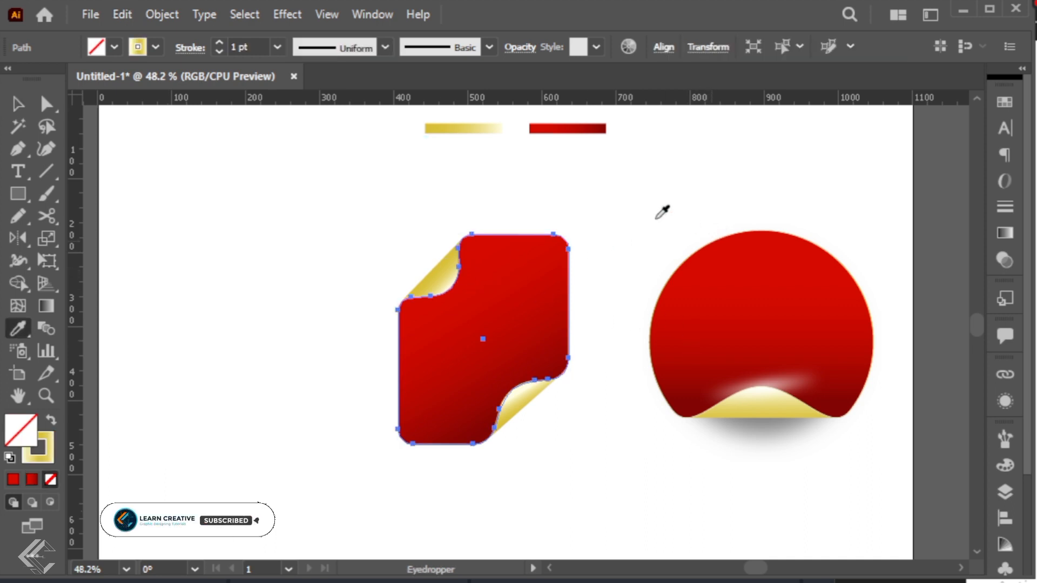
{"action": "key", "text": "v"}
{"action": "left_click", "coordinate": [641, 194]}
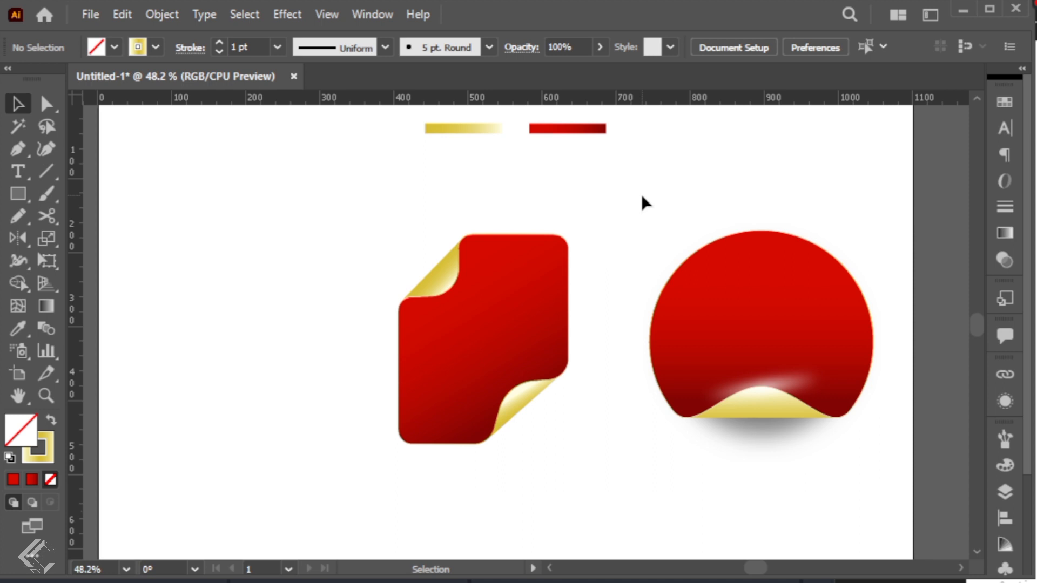
Step: Copy the blurred white highlight line from the round badge's fold and paste a duplicate for the rectangular badge
{"action": "left_click", "coordinate": [776, 385]}
{"action": "left_click", "coordinate": [120, 25]}
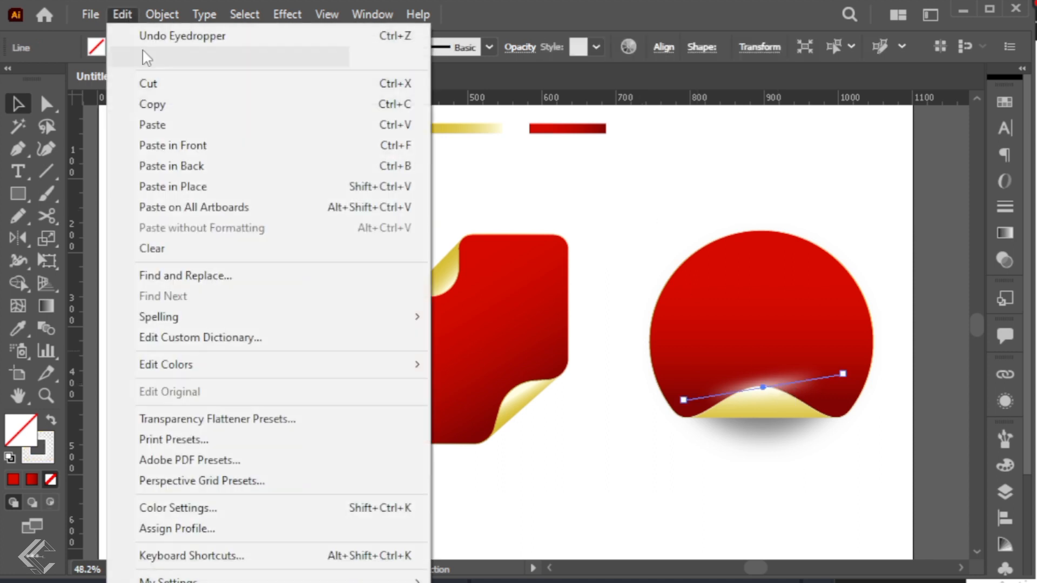
{"action": "left_click", "coordinate": [169, 106]}
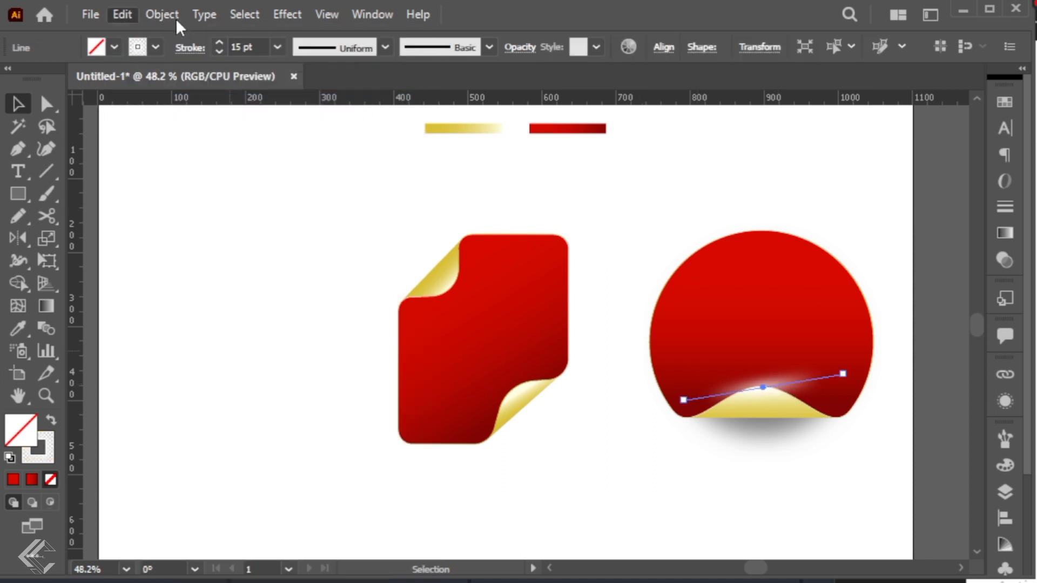
{"action": "left_click", "coordinate": [122, 15]}
{"action": "left_click", "coordinate": [157, 120]}
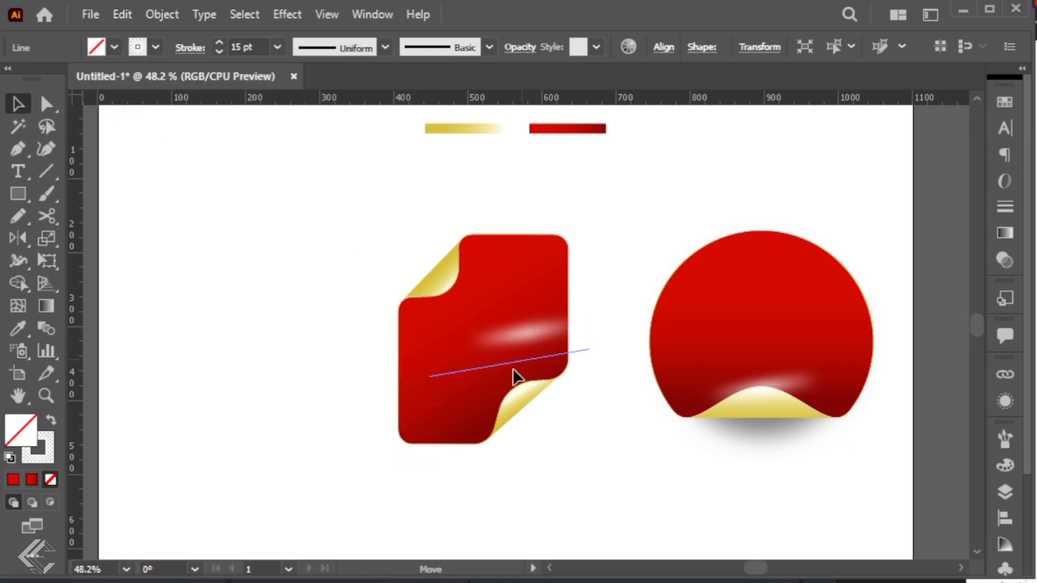
Step: Rotate the duplicated white highlight line to a diagonal and place it along the rectangular badge's lower-right gold fold
{"action": "left_click_drag", "start_coordinate": [570, 354], "coordinate": [553, 313]}
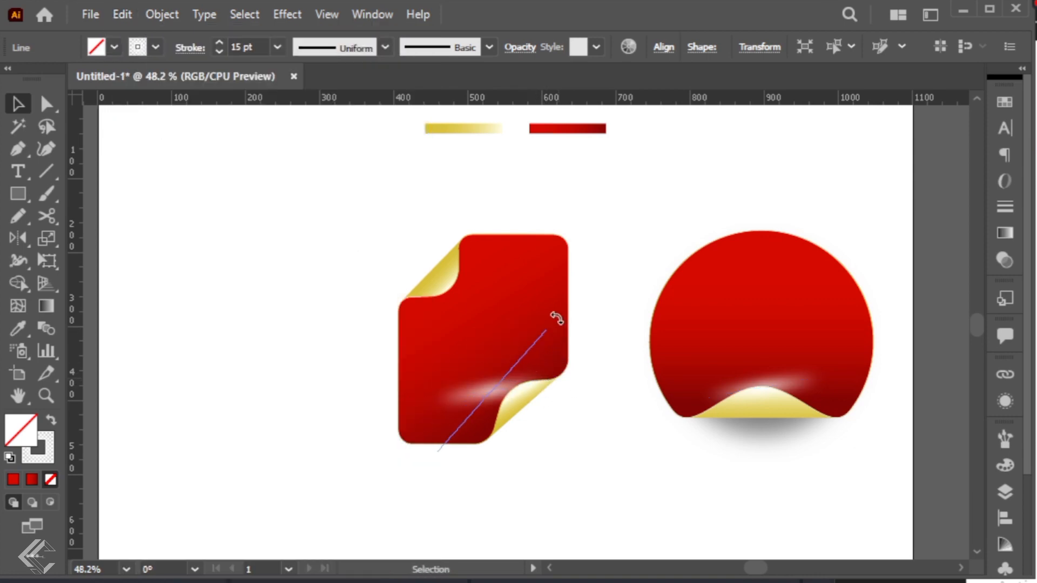
{"action": "left_click_drag", "start_coordinate": [512, 386], "coordinate": [518, 387]}
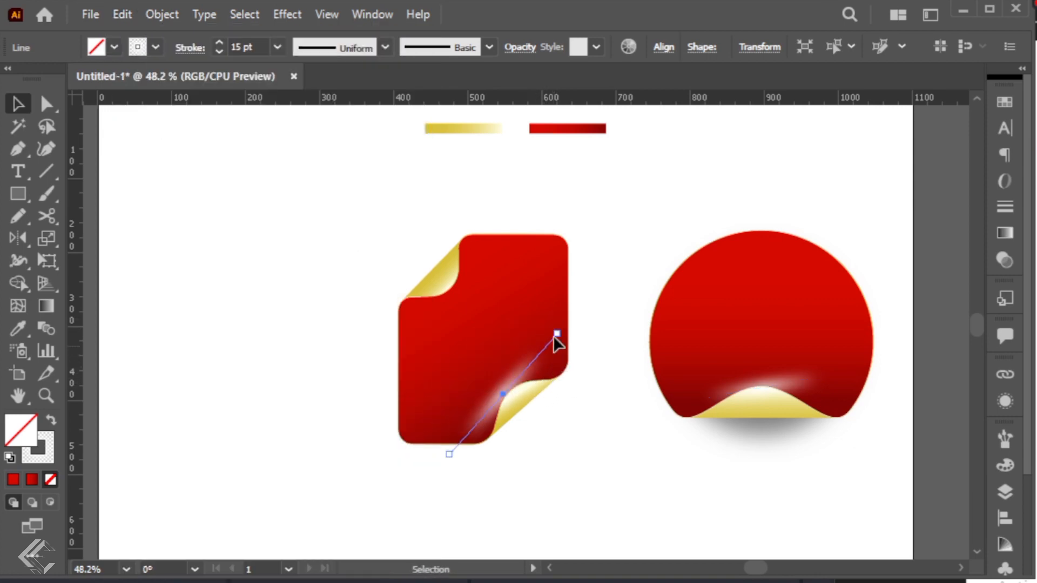
{"action": "left_click_drag", "start_coordinate": [558, 334], "coordinate": [553, 345]}
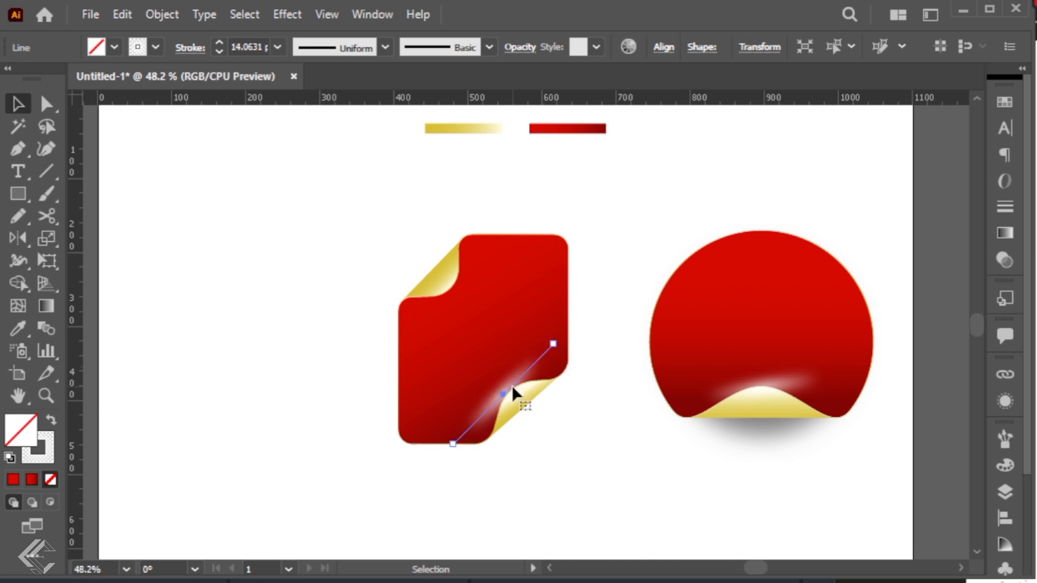
{"action": "left_click_drag", "start_coordinate": [512, 384], "coordinate": [515, 384]}
{"action": "left_click", "coordinate": [596, 385]}
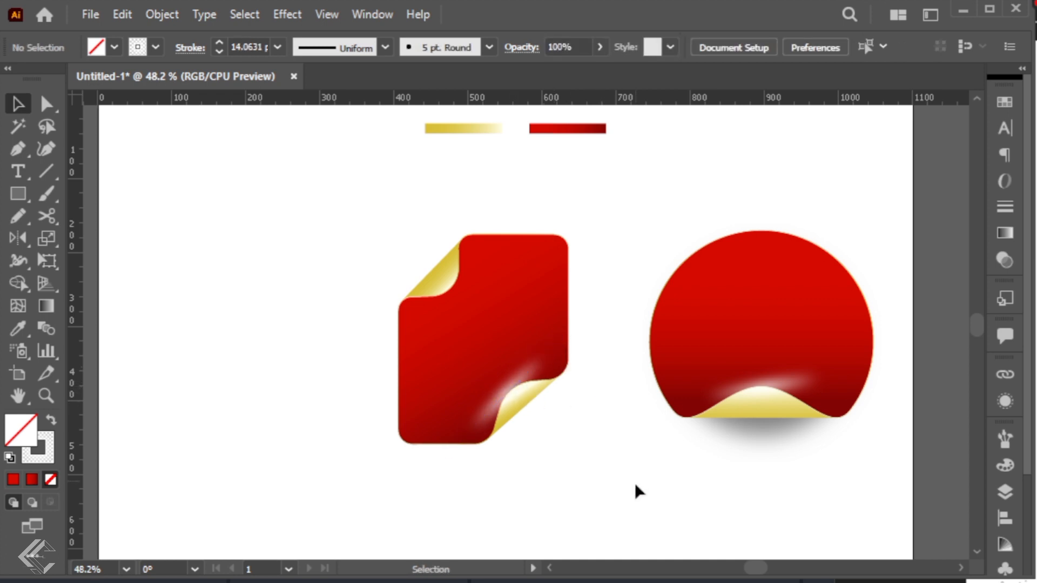
Step: Duplicate the diagonal highlight onto the upper-left gold fold and set the copy's opacity to 30%
{"action": "left_click_drag", "start_coordinate": [574, 491], "coordinate": [601, 490]}
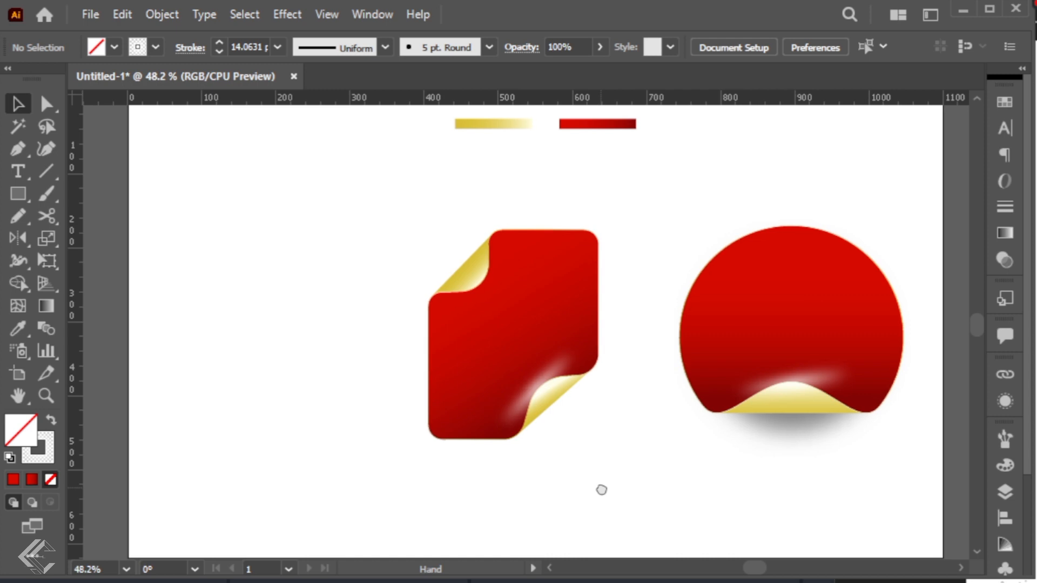
{"action": "left_click_drag", "start_coordinate": [524, 374], "coordinate": [483, 281]}
{"action": "left_click", "coordinate": [521, 48]}
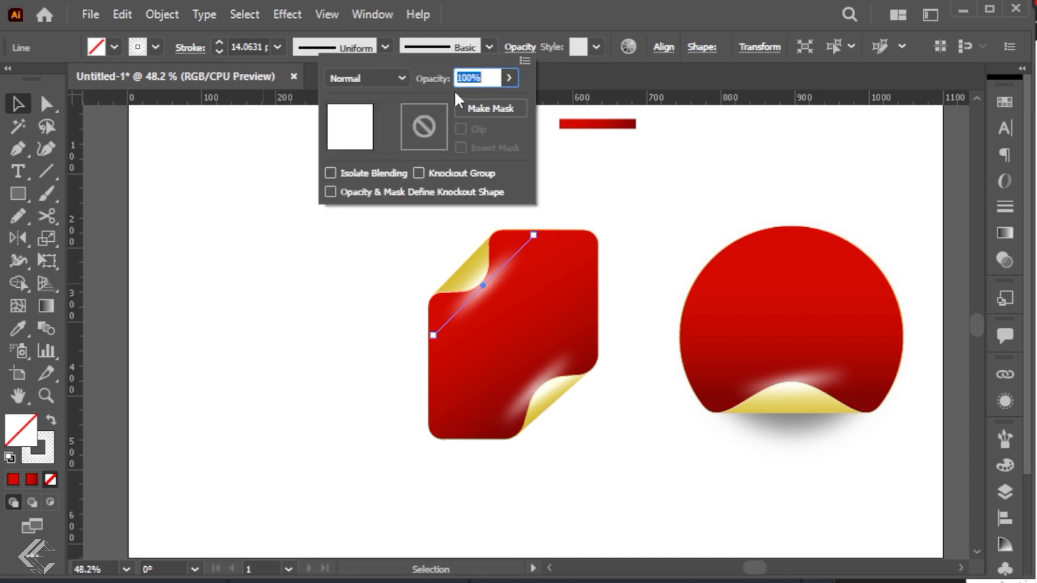
{"action": "type", "text": "10"}
{"action": "key", "text": "Return"}
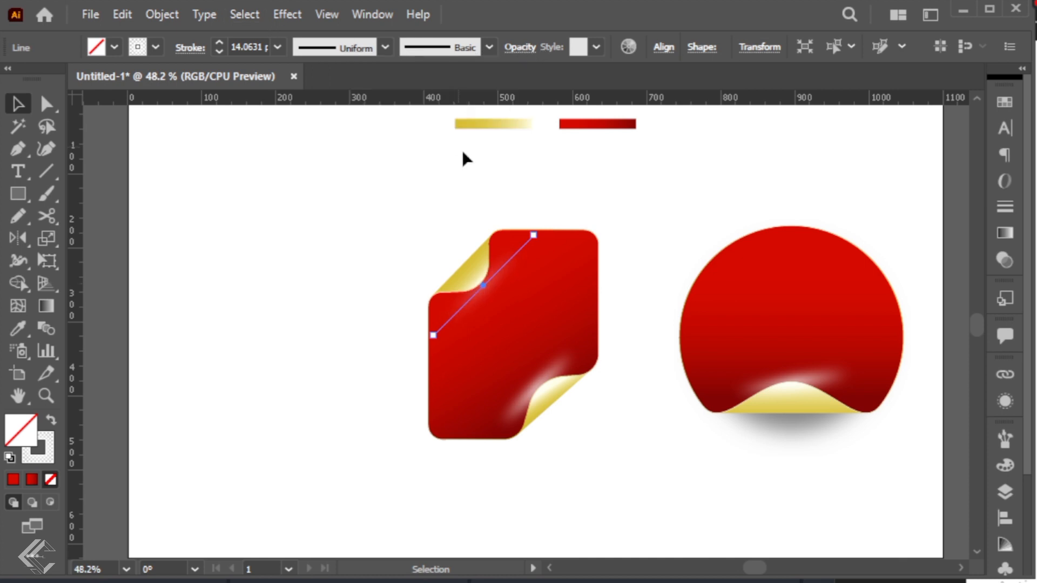
{"action": "left_click", "coordinate": [584, 184]}
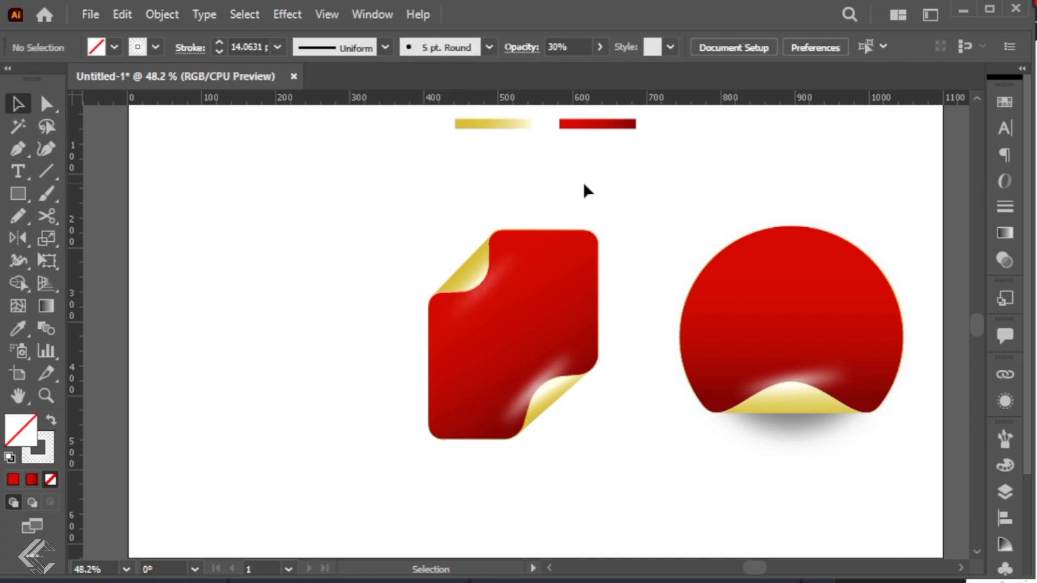
Step: Set the upper-left fold highlight's opacity to 60%
{"action": "left_click", "coordinate": [498, 265]}
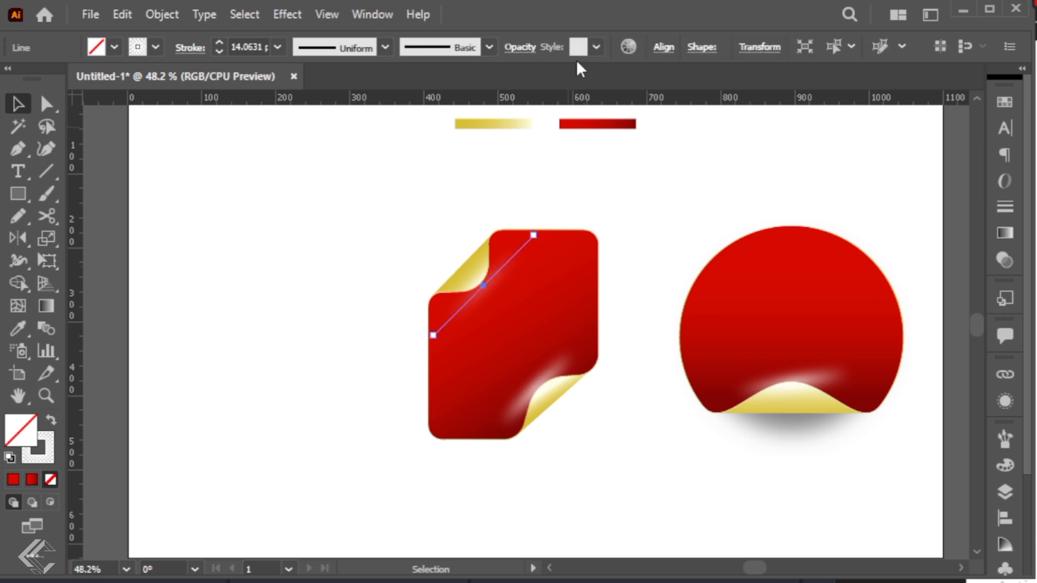
{"action": "left_click", "coordinate": [520, 47]}
{"action": "type", "text": "60"}
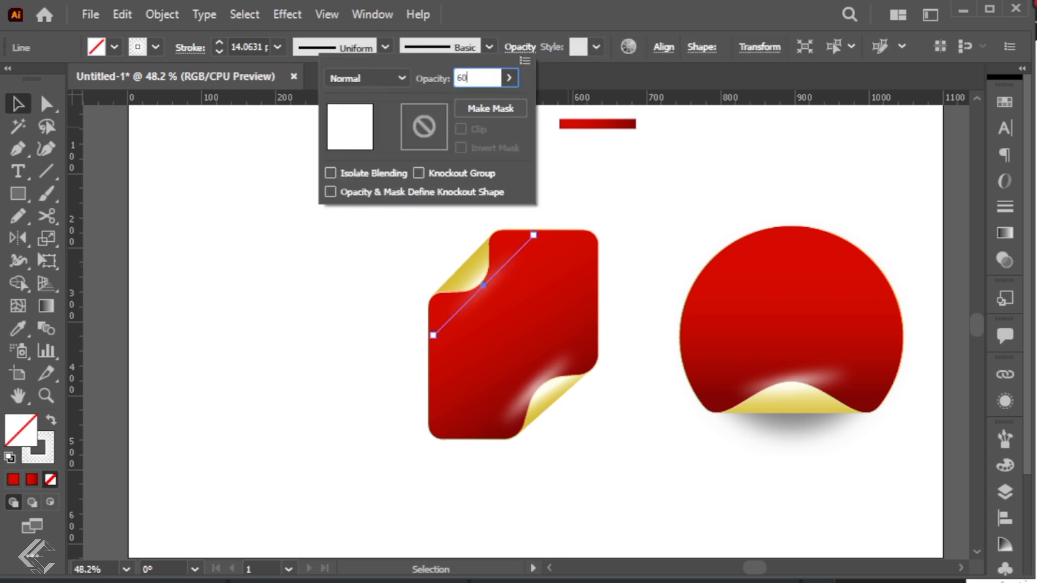
{"action": "key", "text": "Return"}
{"action": "left_click", "coordinate": [333, 296]}
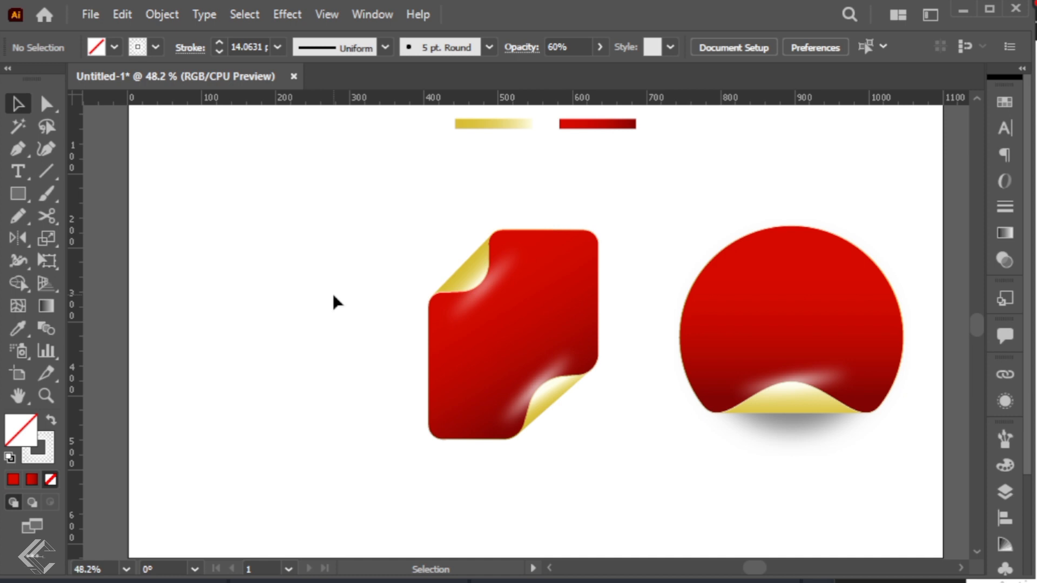
Step: Scale both badges down slightly together and shift them to the right to free space on the artboard
{"action": "left_click_drag", "start_coordinate": [283, 212], "coordinate": [897, 505]}
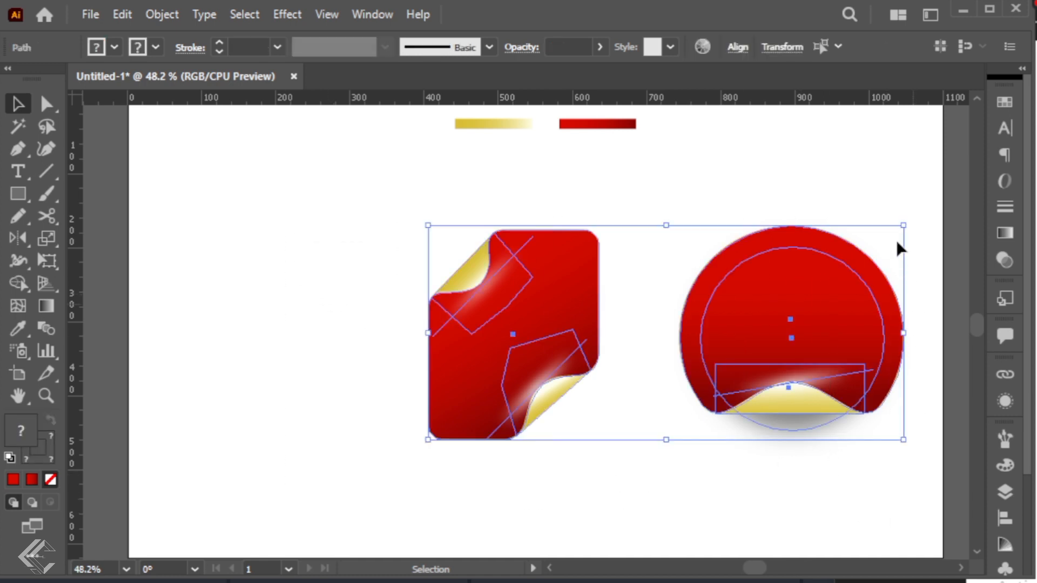
{"action": "left_click_drag", "start_coordinate": [904, 225], "coordinate": [891, 233]}
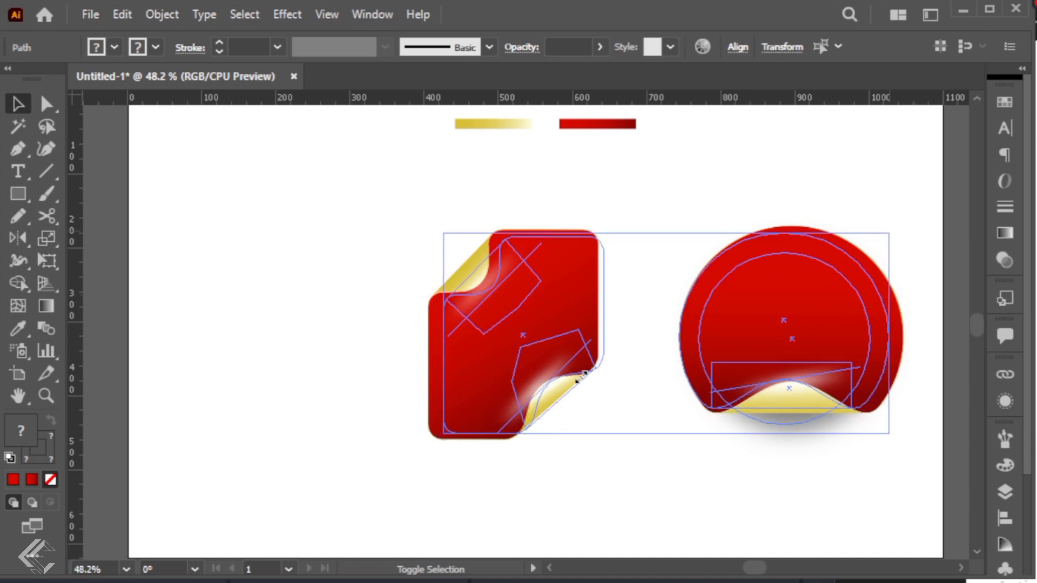
{"action": "left_click_drag", "start_coordinate": [553, 382], "coordinate": [577, 387]}
{"action": "left_click", "coordinate": [397, 313]}
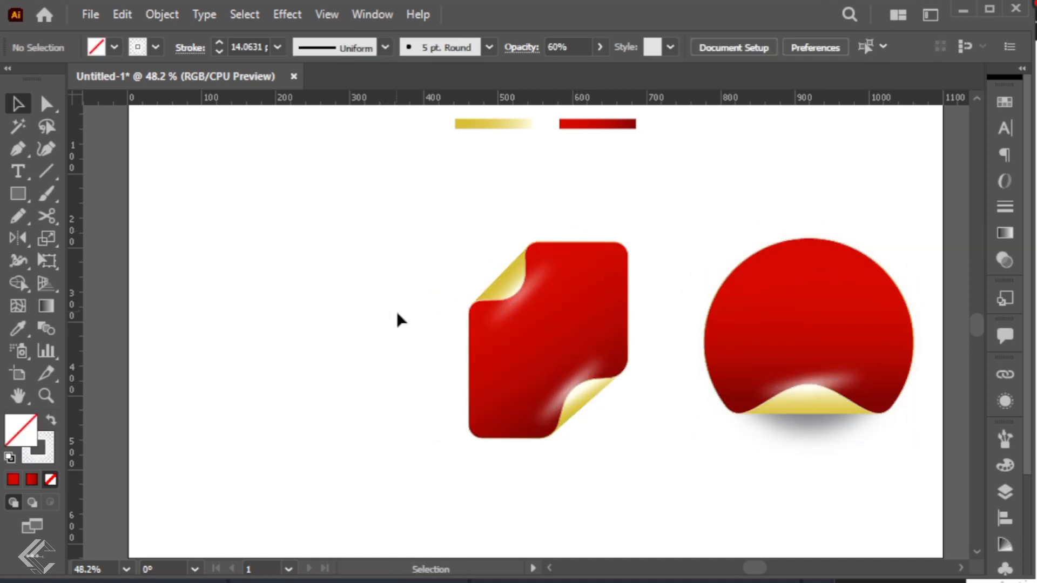
Step: Draw a square to the left of the rectangular badge, fill it with the sampled red gradient and shift it slightly left
{"action": "key", "text": "m"}
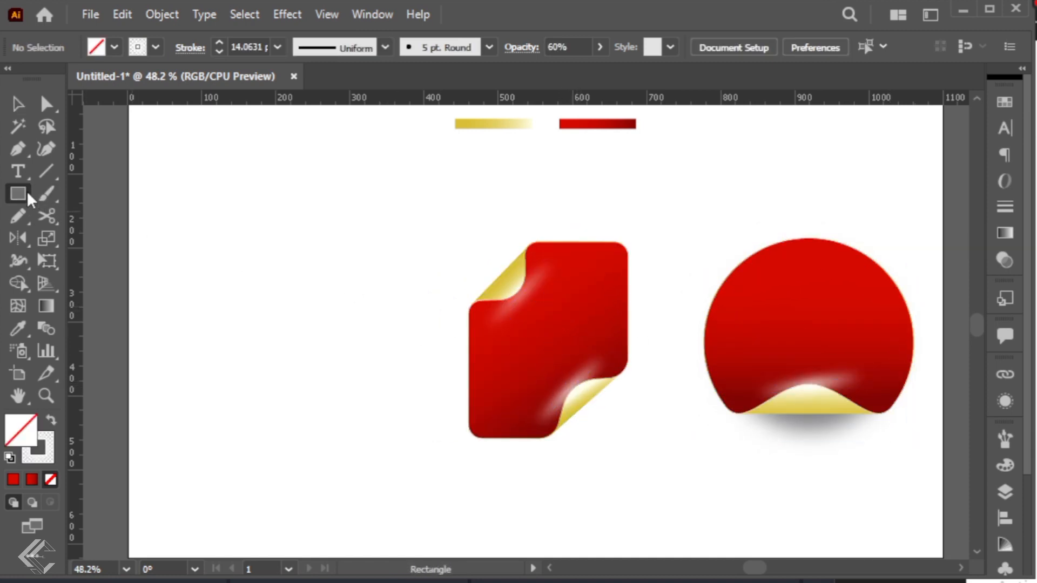
{"action": "left_click_drag", "start_coordinate": [207, 243], "coordinate": [395, 430]}
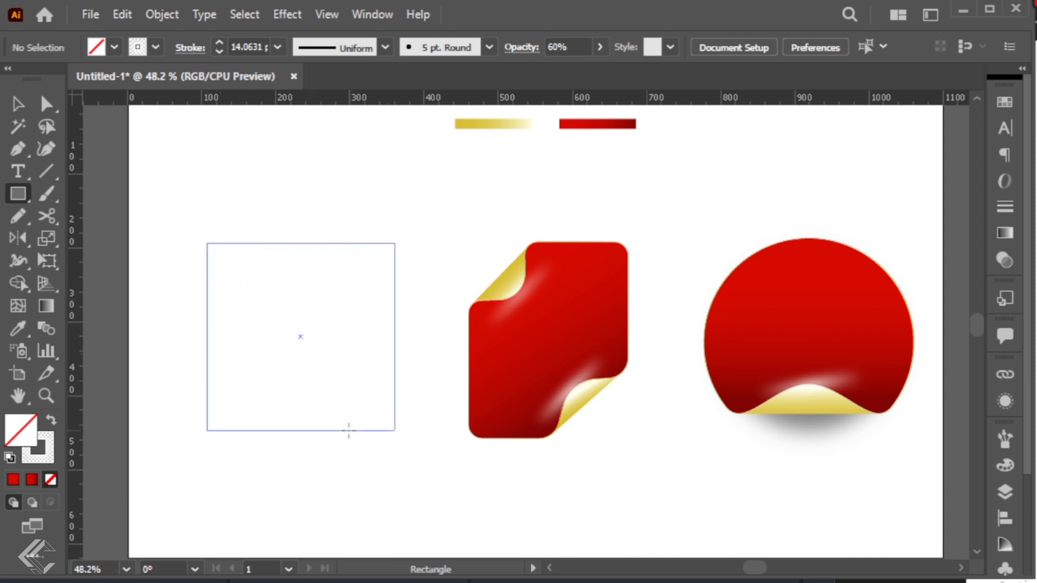
{"action": "key", "text": "v"}
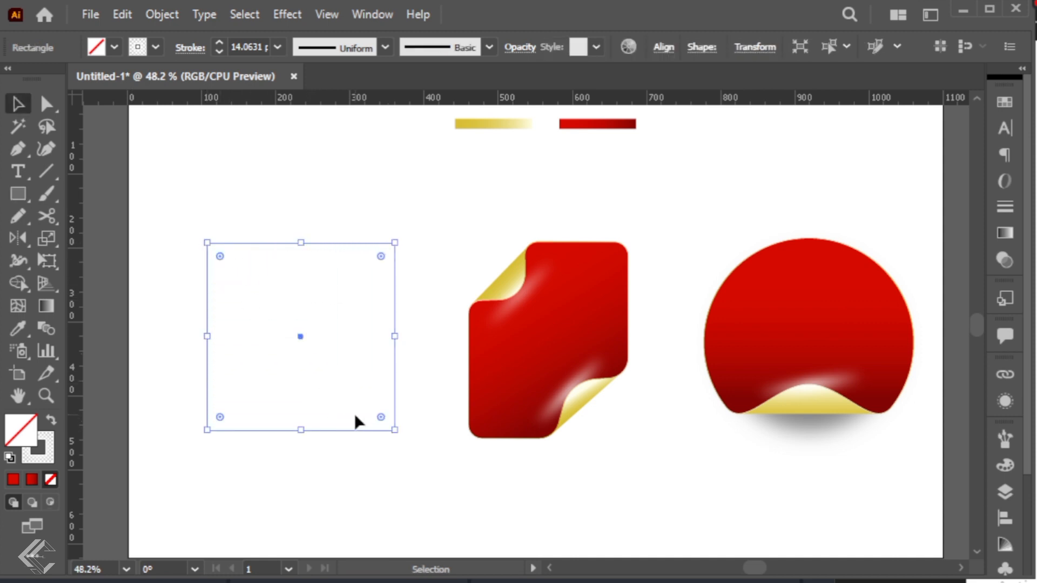
{"action": "key", "text": "i"}
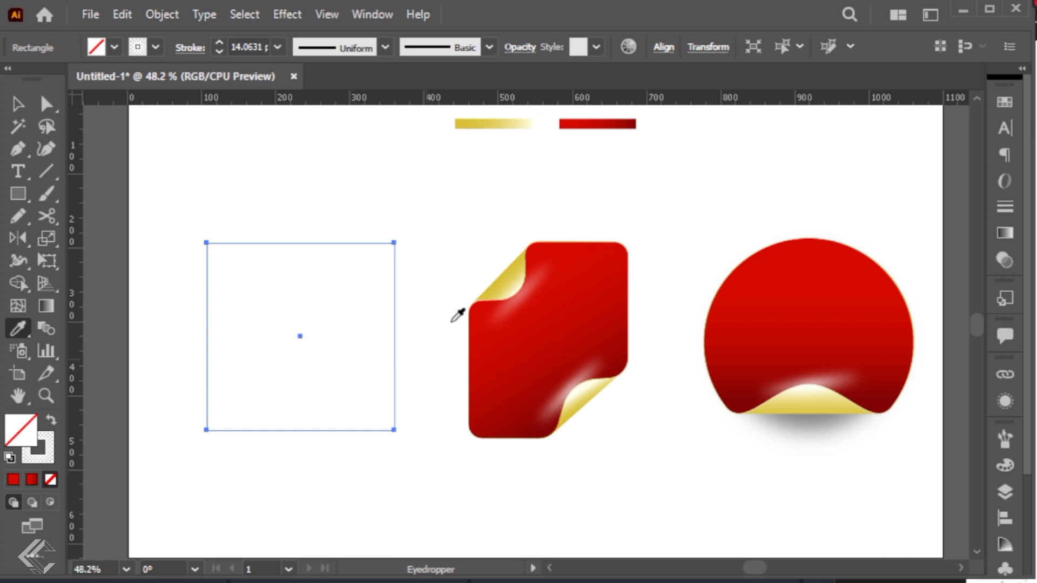
{"action": "left_click", "coordinate": [567, 125]}
{"action": "key", "text": "v"}
{"action": "left_click_drag", "start_coordinate": [342, 329], "coordinate": [327, 329]}
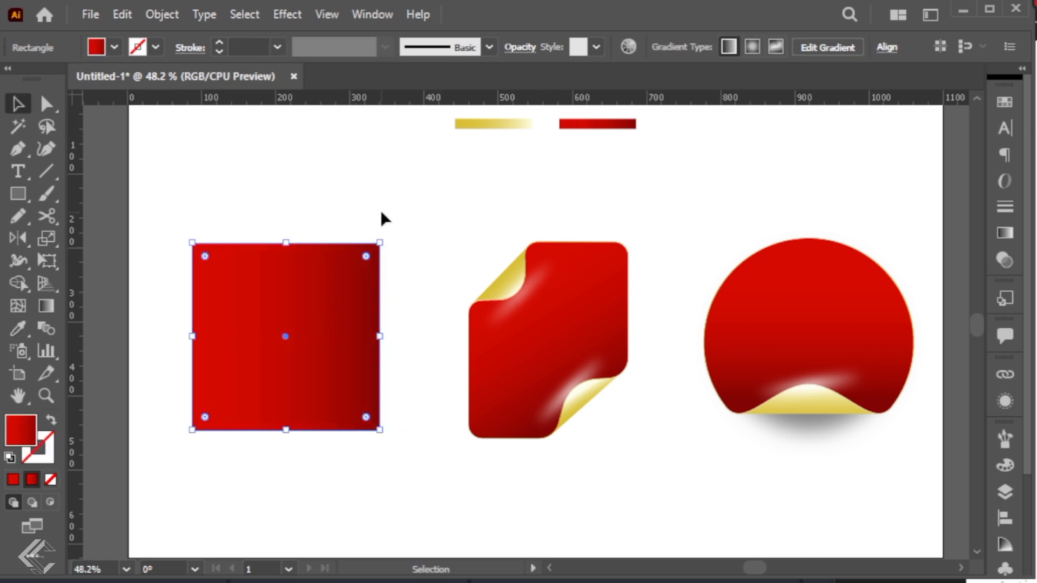
{"action": "left_click", "coordinate": [380, 210]}
Step: Copy the red square, paste the copy in front and fill it with the sampled gold gradient
{"action": "left_click", "coordinate": [346, 320]}
{"action": "key", "text": "ctrl+c"}
{"action": "key", "text": "ctrl+f"}
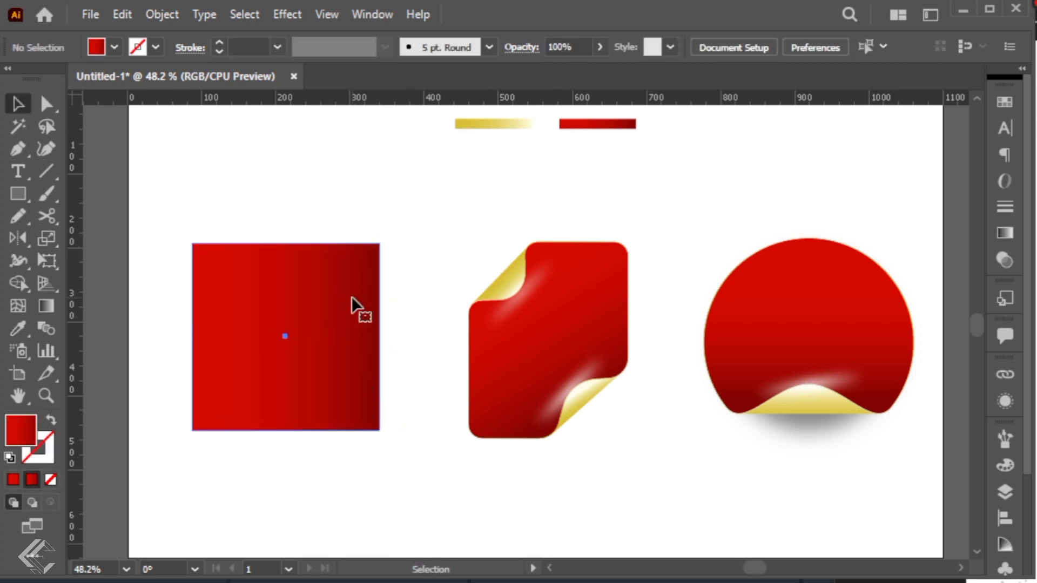
{"action": "left_click", "coordinate": [122, 14]}
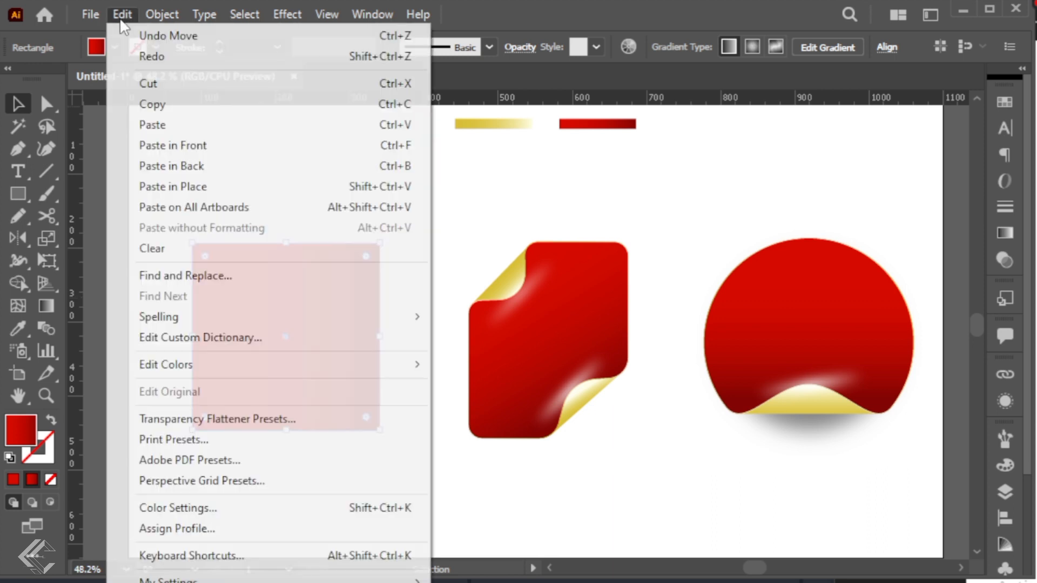
{"action": "left_click", "coordinate": [152, 103]}
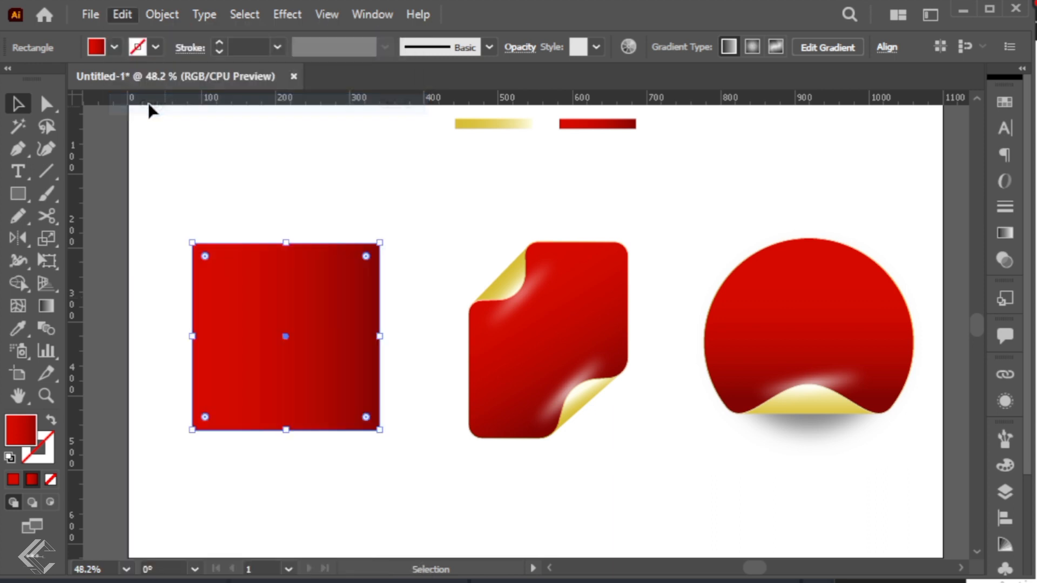
{"action": "left_click", "coordinate": [125, 14]}
{"action": "left_click", "coordinate": [167, 146]}
{"action": "key", "text": "i"}
{"action": "left_click", "coordinate": [474, 123]}
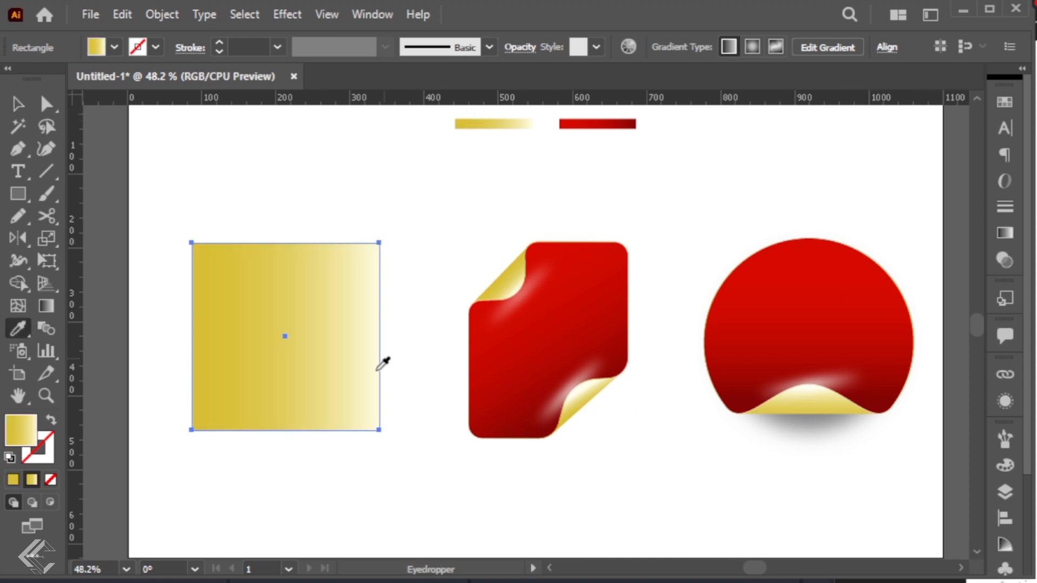
Step: Add anchor points on the gold square's right and bottom edges and pull its lower-right corner inward near the centre
{"action": "key", "text": "v"}
{"action": "key", "text": "a"}
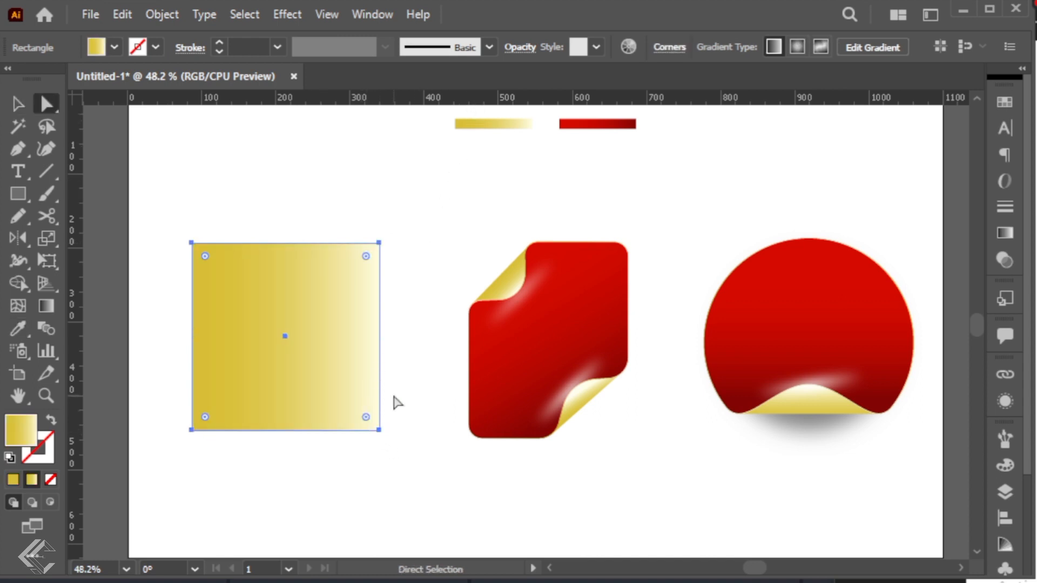
{"action": "key", "text": "p"}
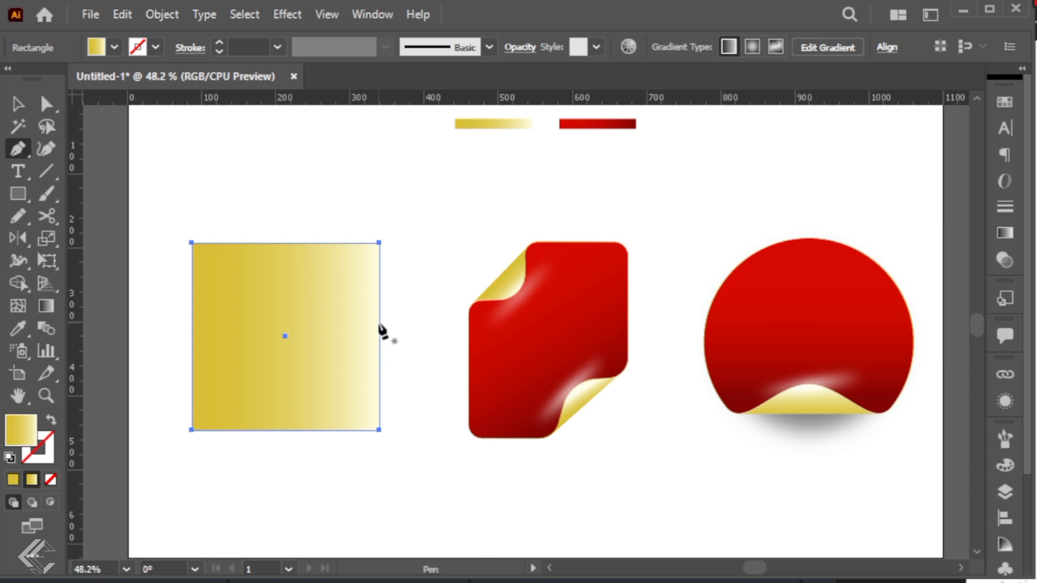
{"action": "left_click", "coordinate": [379, 326]}
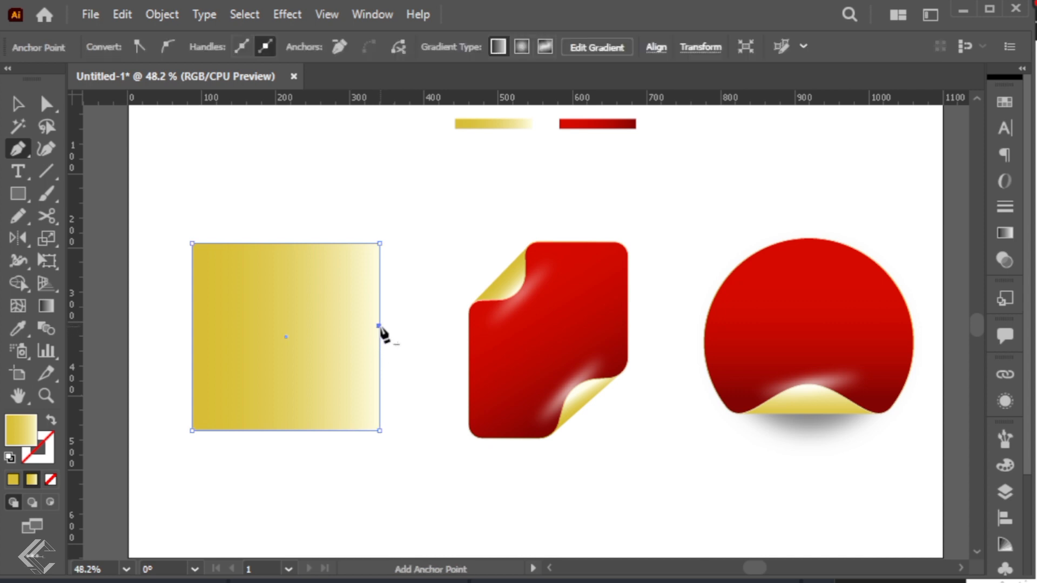
{"action": "left_click", "coordinate": [257, 430]}
{"action": "key", "text": "a"}
{"action": "left_click_drag", "start_coordinate": [379, 430], "coordinate": [280, 323]}
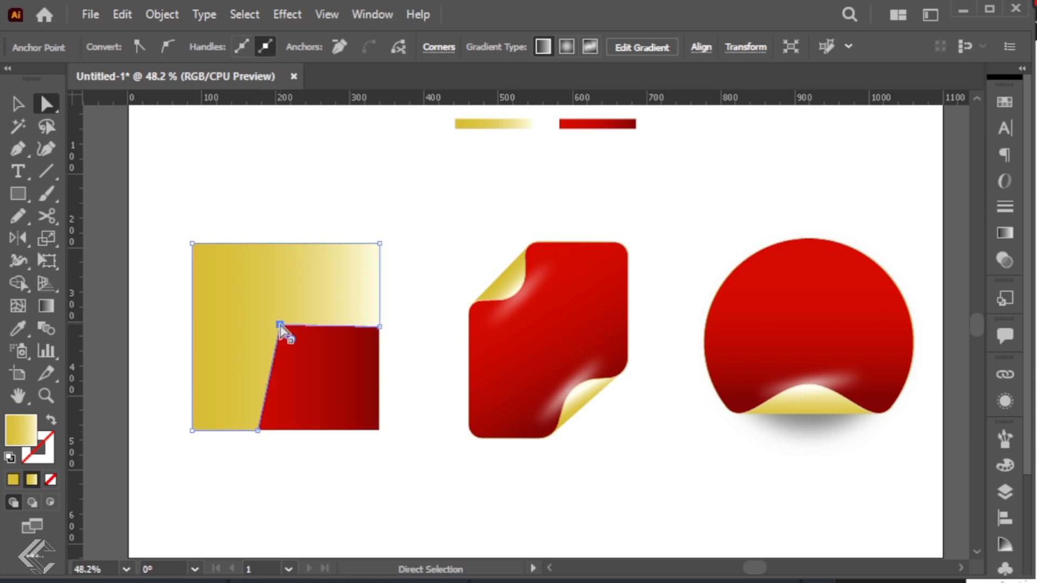
Step: Move the gold shape's two added anchor points slightly inward from the red square's right and bottom edges
{"action": "left_click", "coordinate": [379, 327]}
{"action": "left_click_drag", "start_coordinate": [379, 330], "coordinate": [369, 327]}
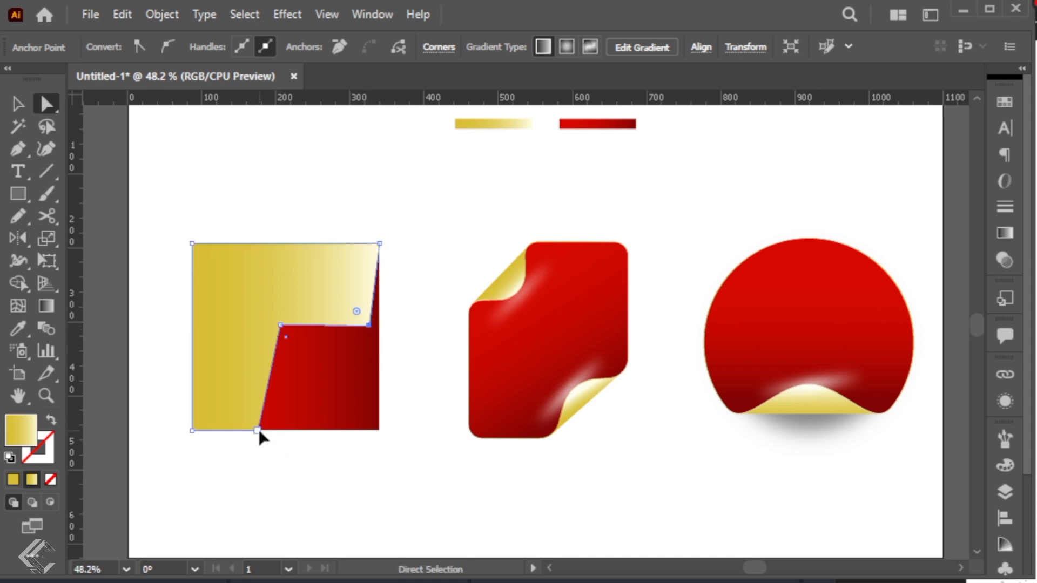
{"action": "left_click_drag", "start_coordinate": [258, 431], "coordinate": [261, 418]}
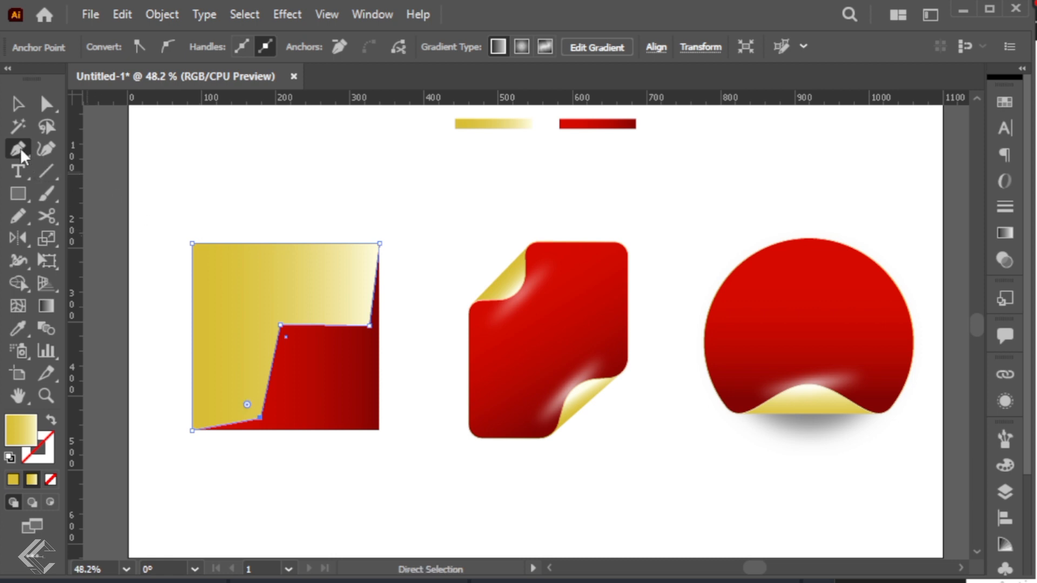
Step: Bend the gold shape's segments beside the two added points into outward curves with the Anchor Point tool
{"action": "left_click_drag", "start_coordinate": [15, 148], "coordinate": [128, 217]}
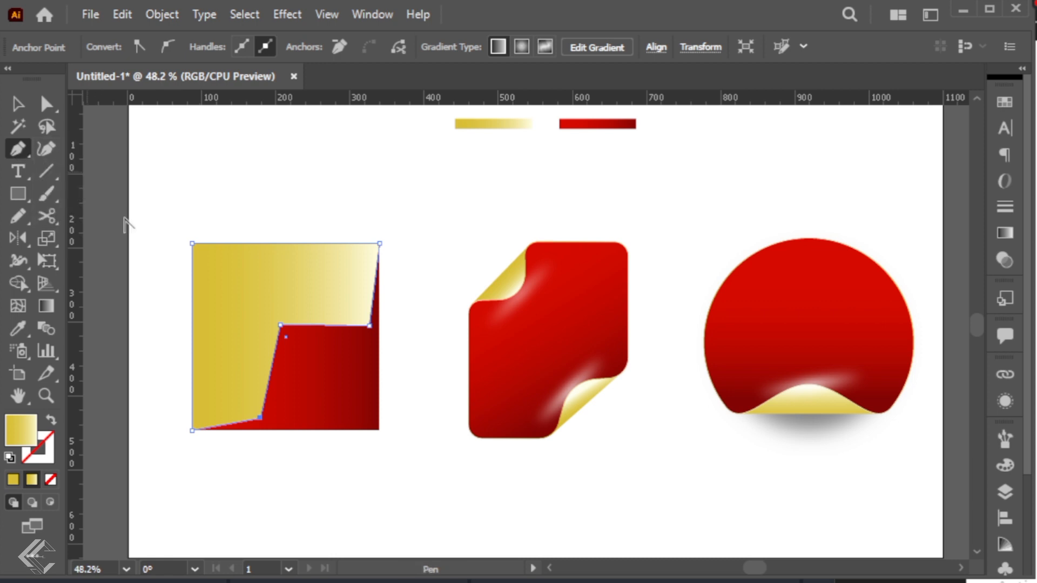
{"action": "key", "text": "z"}
{"action": "left_click_drag", "start_coordinate": [231, 192], "coordinate": [465, 371]}
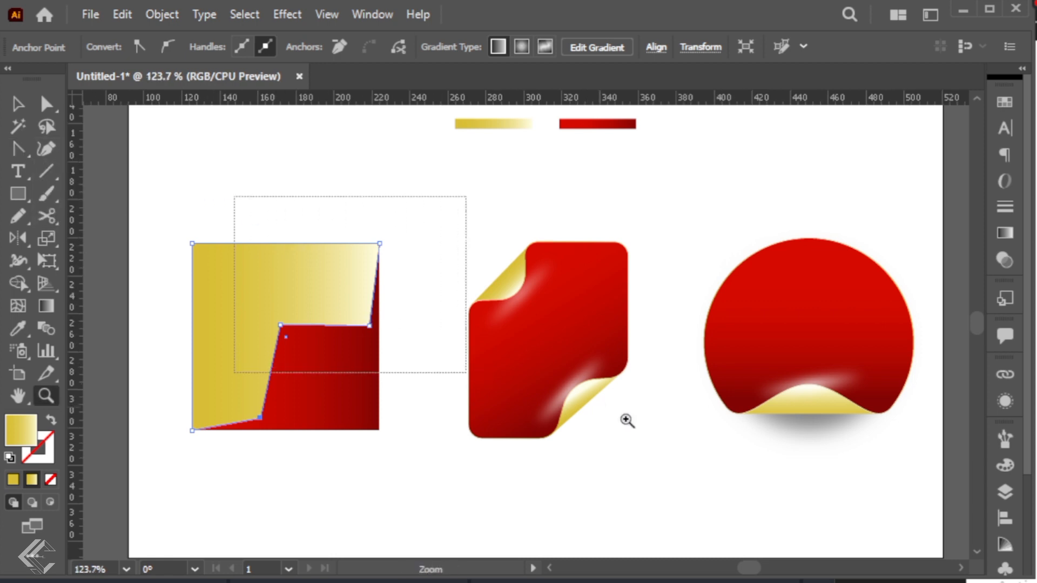
{"action": "left_click", "coordinate": [16, 151]}
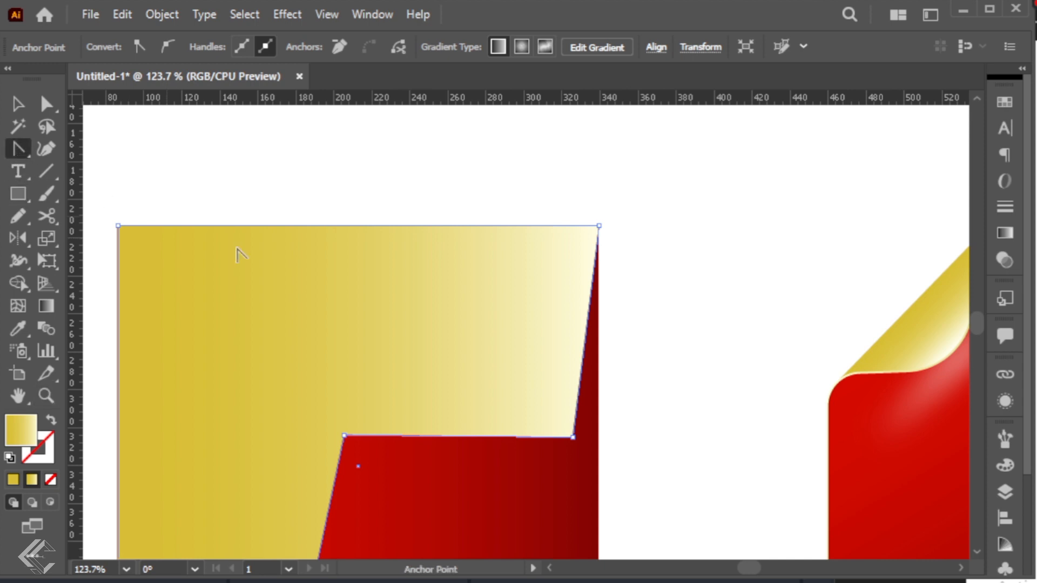
{"action": "left_click_drag", "start_coordinate": [585, 359], "coordinate": [594, 381]}
{"action": "left_click_drag", "start_coordinate": [522, 438], "coordinate": [447, 380]}
{"action": "left_click_drag", "start_coordinate": [347, 440], "coordinate": [333, 465]}
{"action": "left_click_drag", "start_coordinate": [241, 466], "coordinate": [311, 477]}
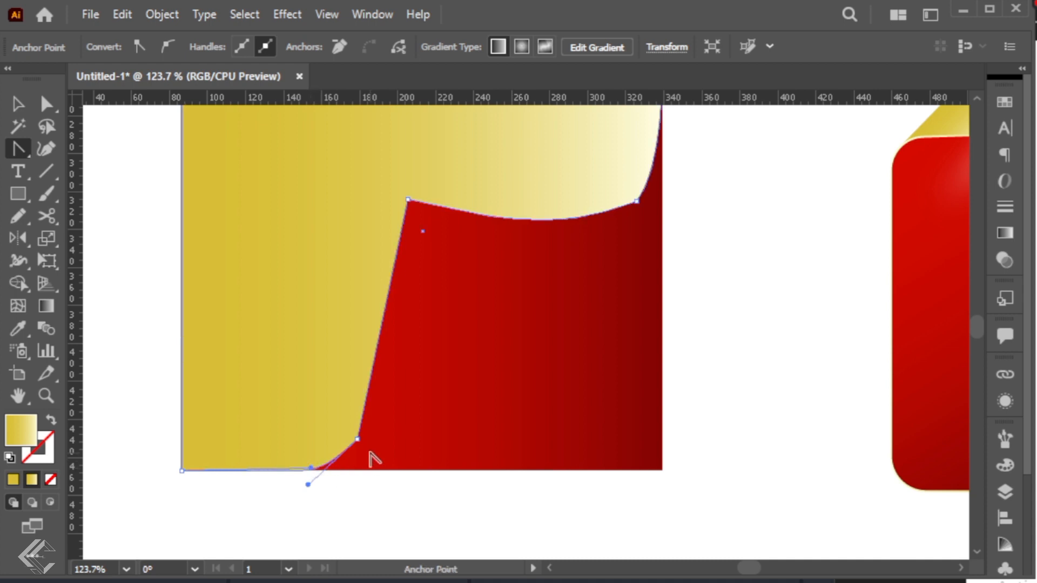
Step: Round the gold shape's corners at the two added anchor points into smooth curves
{"action": "key", "text": "a"}
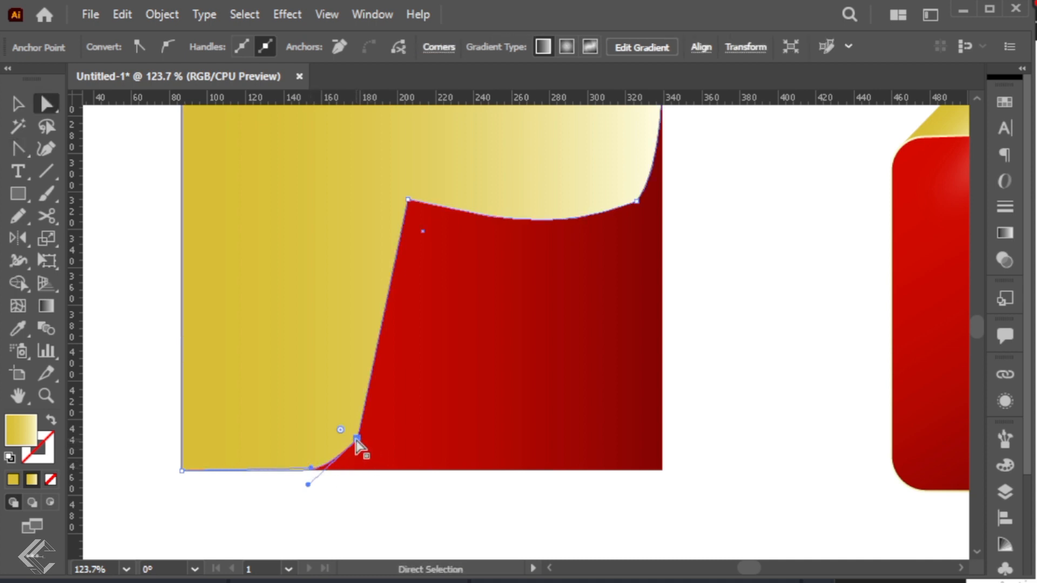
{"action": "left_click_drag", "start_coordinate": [341, 430], "coordinate": [227, 377]}
{"action": "key", "text": "space"}
{"action": "left_click_drag", "start_coordinate": [642, 202], "coordinate": [513, 212]}
{"action": "left_click", "coordinate": [611, 294]}
{"action": "left_click", "coordinate": [766, 347]}
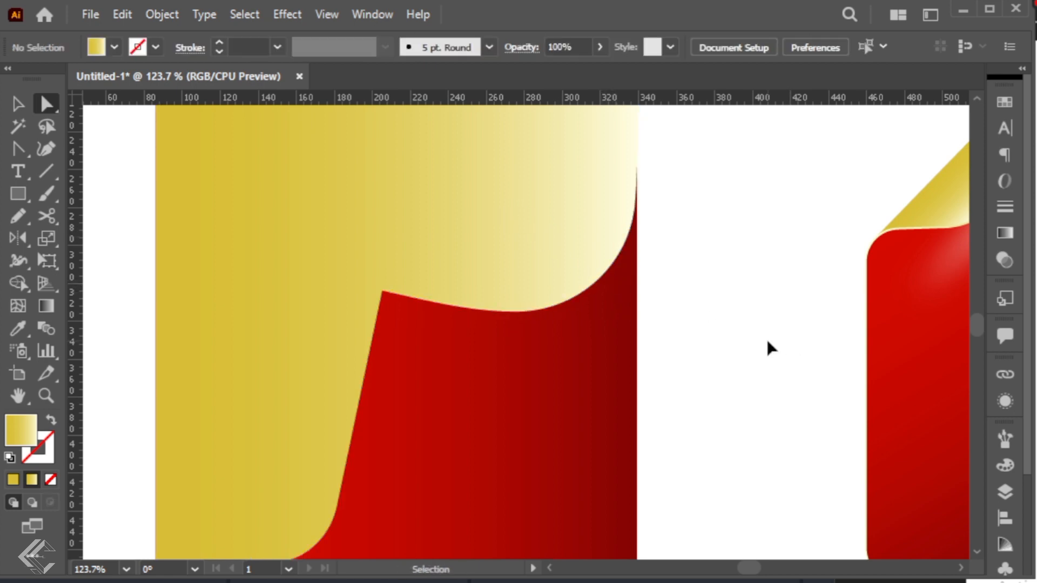
Step: Draw a closed six-point Pen shape over the gold curl, its straight diagonal edge running between the two rounded gold corners
{"action": "key", "text": "ctrl+1"}
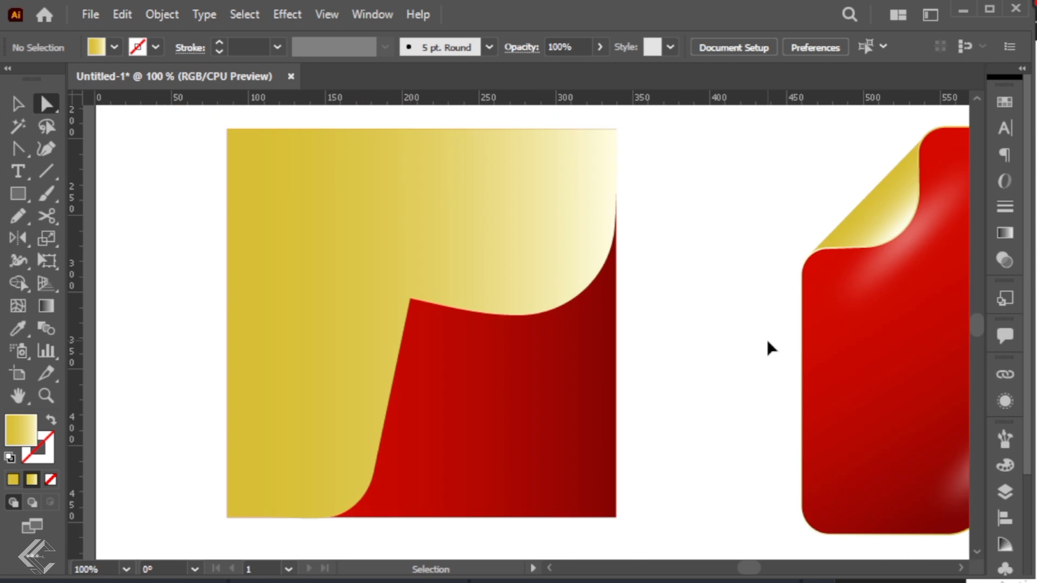
{"action": "key", "text": "p"}
{"action": "left_click", "coordinate": [542, 222]}
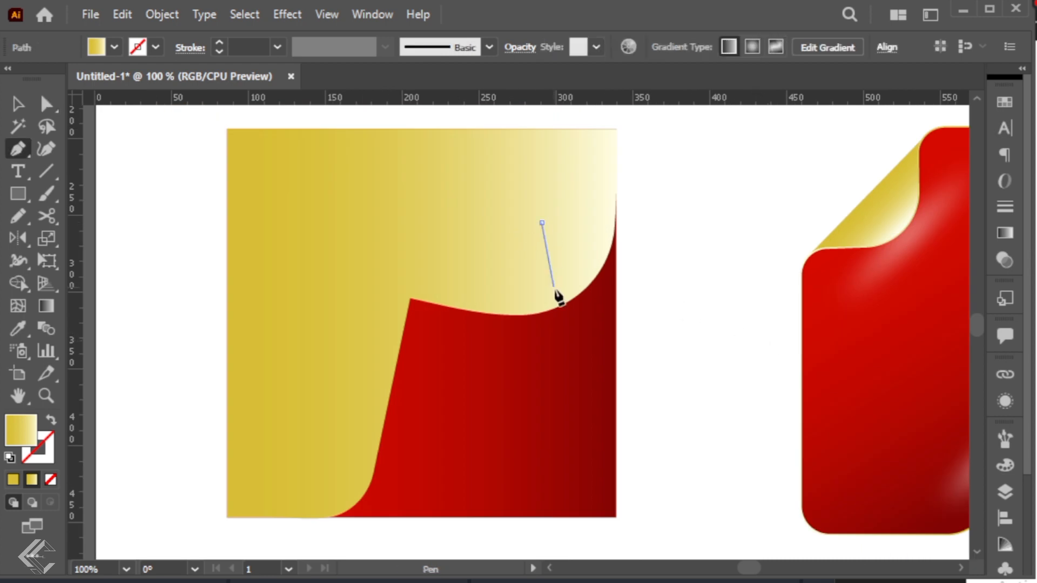
{"action": "left_click", "coordinate": [567, 301]}
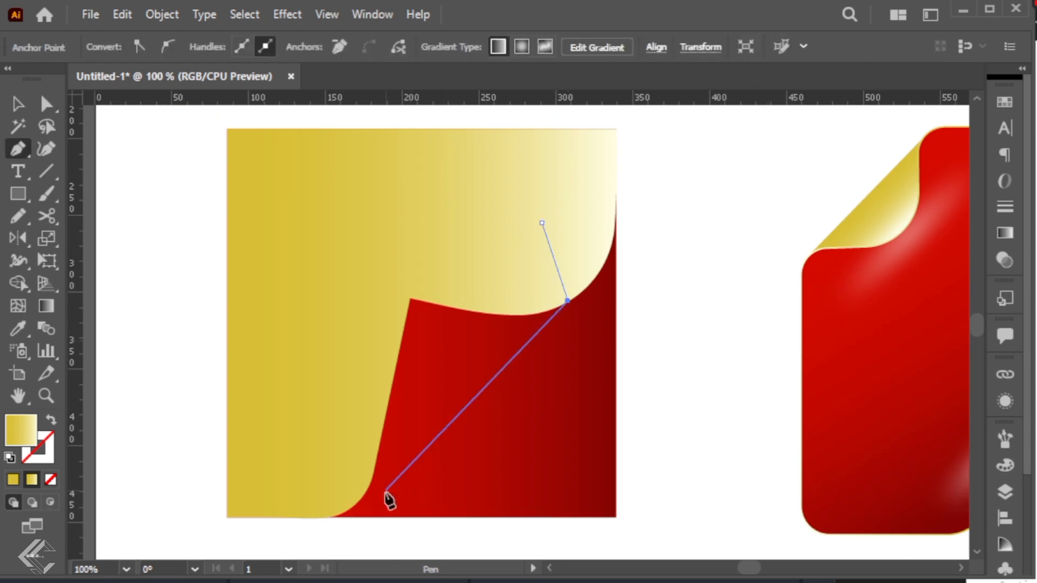
{"action": "left_click", "coordinate": [353, 508]}
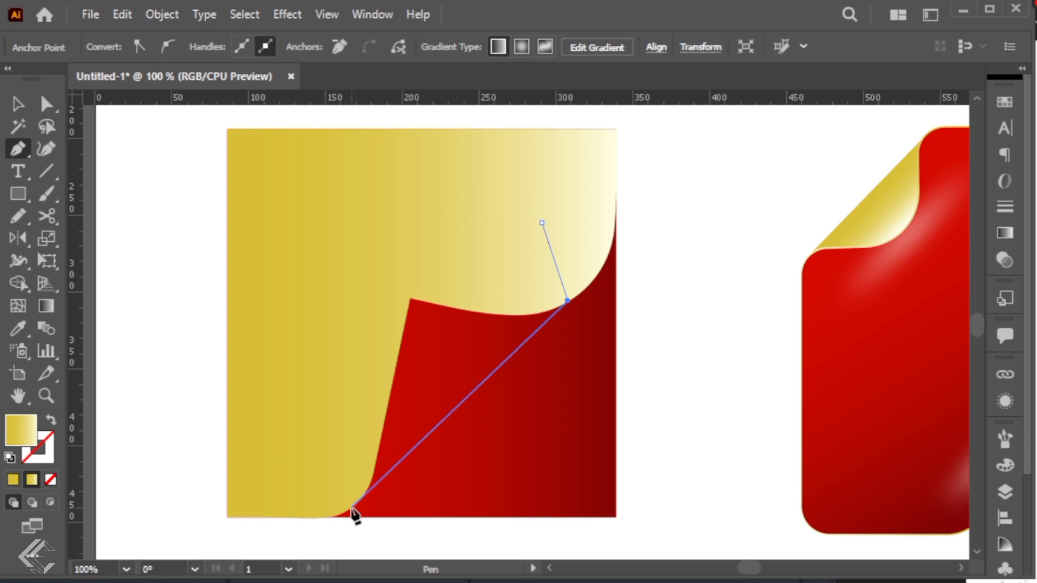
{"action": "left_click", "coordinate": [348, 351]}
{"action": "left_click", "coordinate": [367, 276]}
{"action": "left_click", "coordinate": [414, 239]}
{"action": "left_click", "coordinate": [542, 223]}
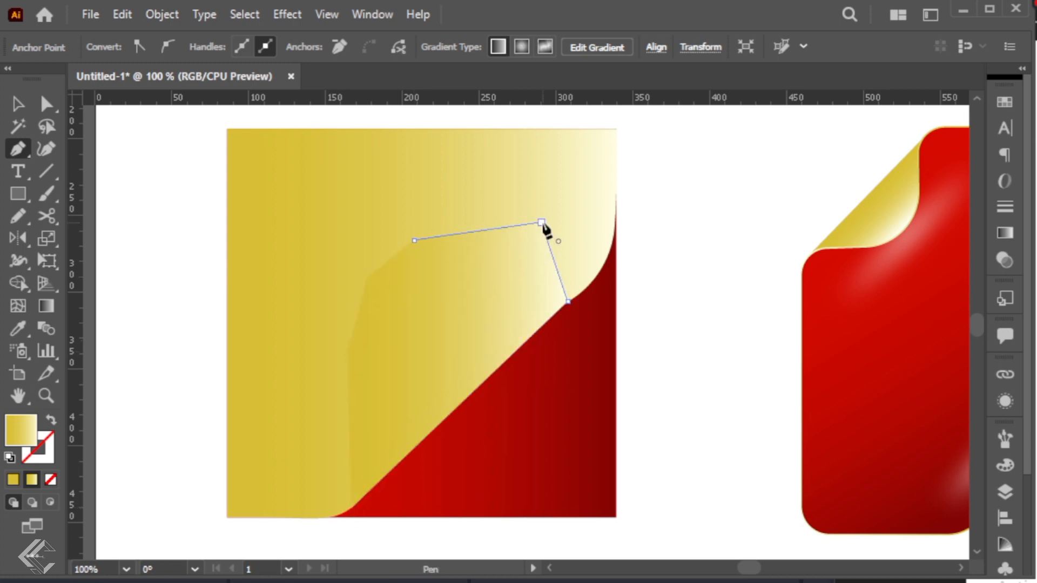
Step: Fill the new shape with the red square's gradient using the Eyedropper and send it behind the gold shape
{"action": "key", "text": "v"}
{"action": "key", "text": "i"}
{"action": "left_click", "coordinate": [583, 429]}
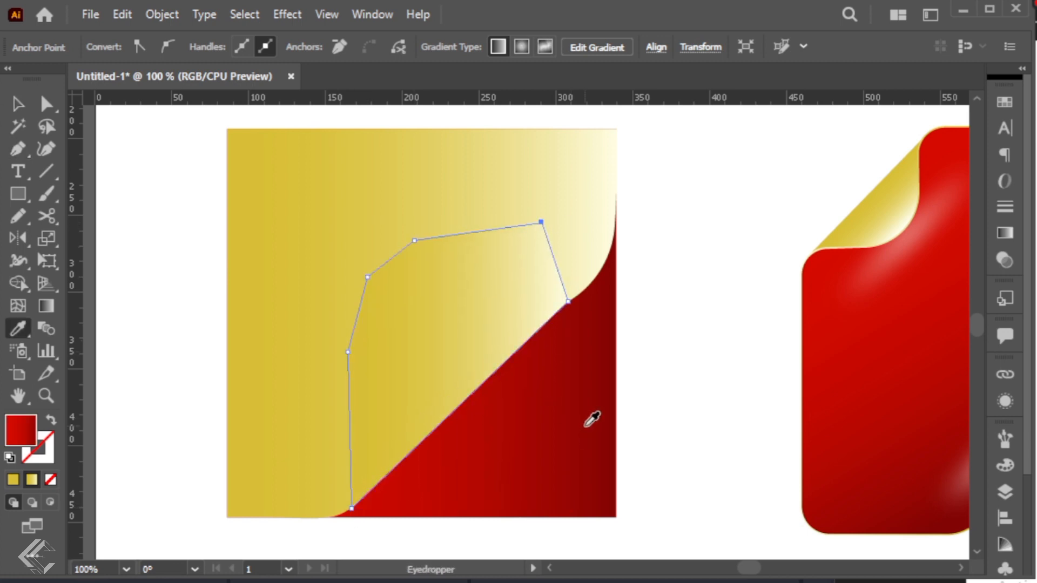
{"action": "key", "text": "v"}
{"action": "key", "text": "ctrl+shift+a"}
{"action": "right_click", "coordinate": [503, 301]}
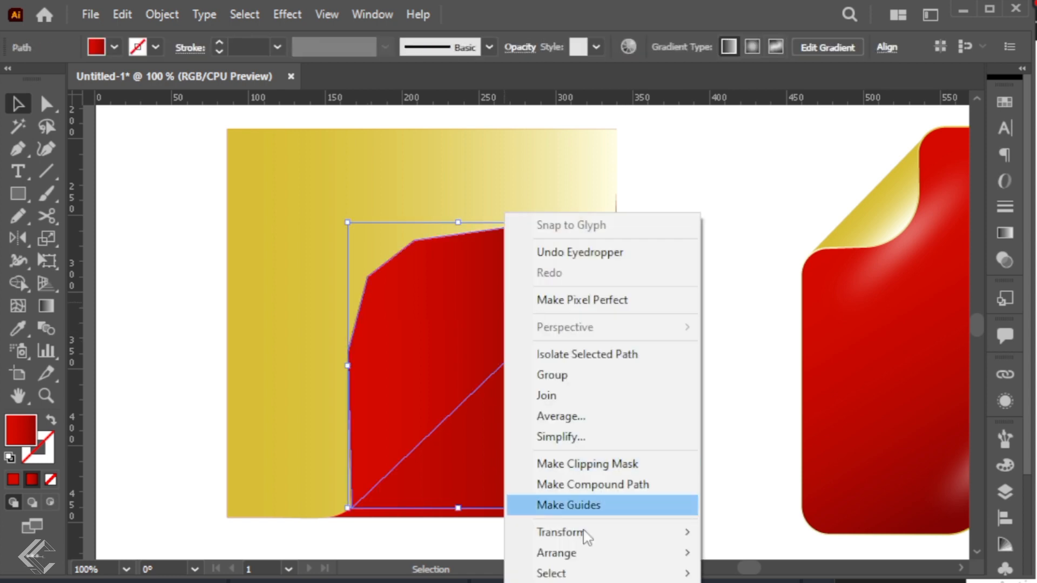
{"action": "mouse_move", "coordinate": [584, 552]}
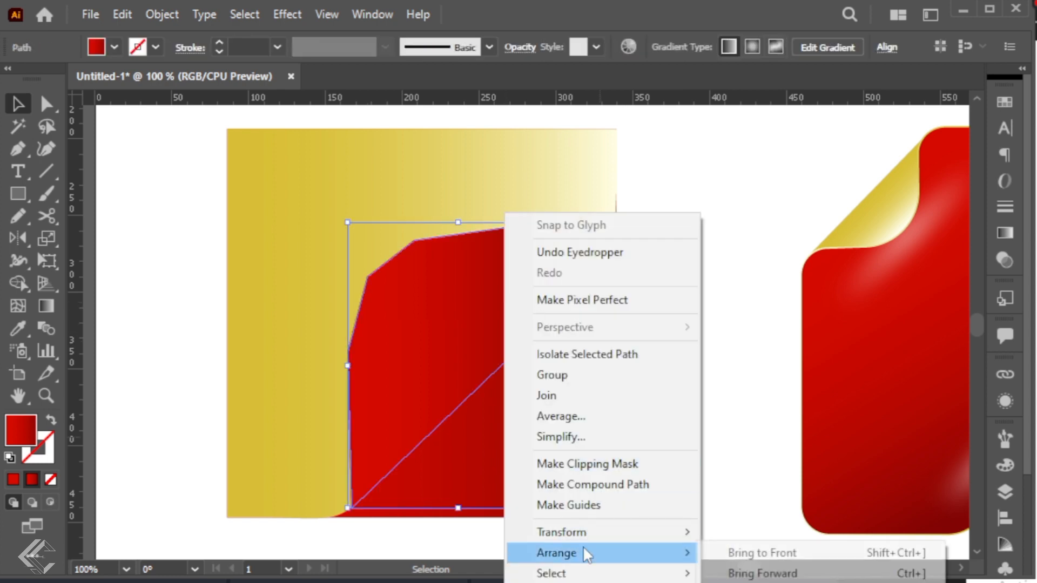
{"action": "left_click", "coordinate": [748, 582]}
Step: Redirect the new red shape's gradient diagonally at about -47°, from bright at the fold's tip to dark at its diagonal edge
{"action": "key", "text": "g"}
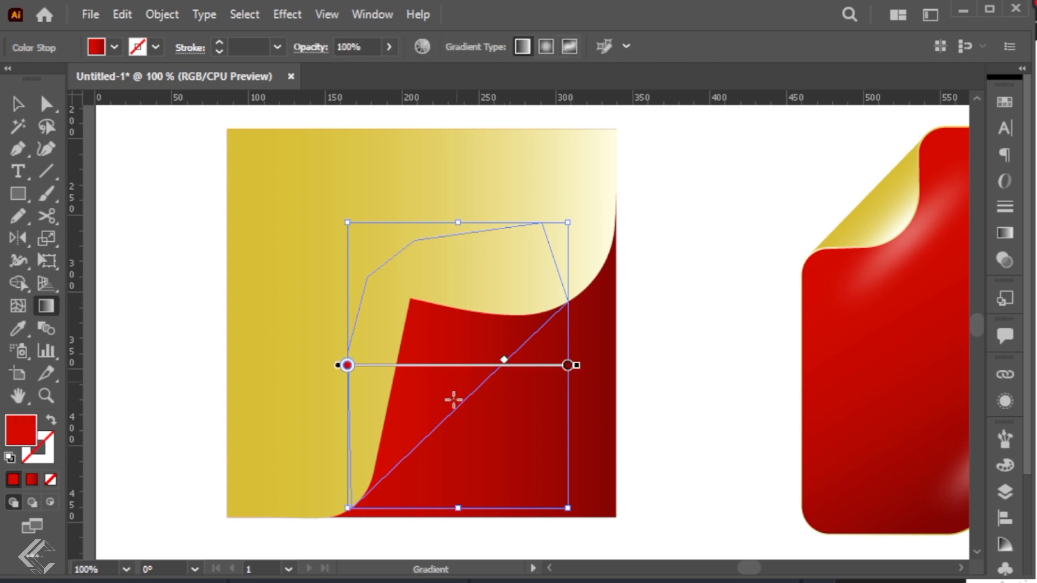
{"action": "left_click_drag", "start_coordinate": [461, 408], "coordinate": [502, 393]}
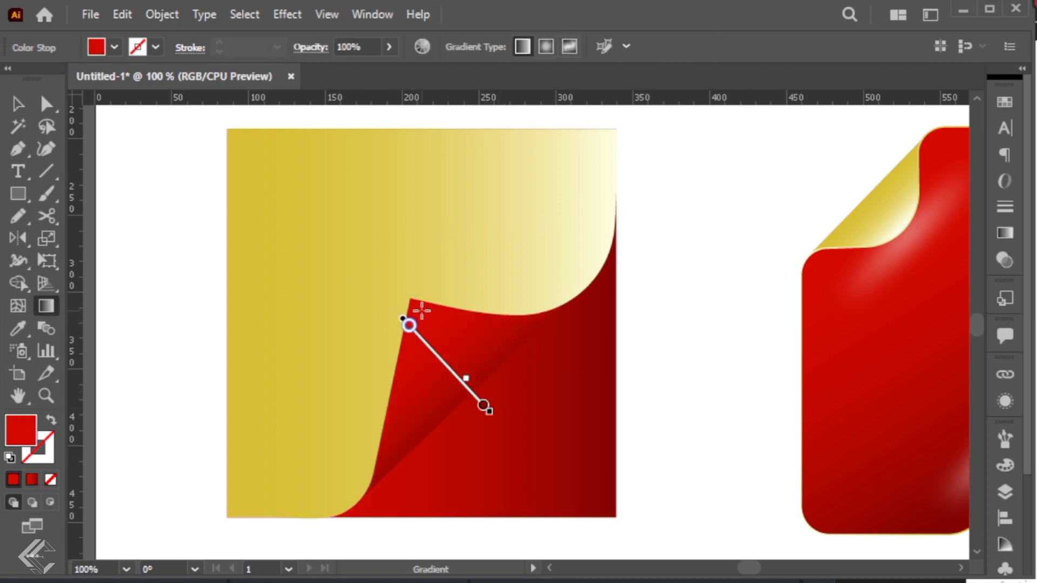
{"action": "left_click_drag", "start_coordinate": [416, 307], "coordinate": [494, 385]}
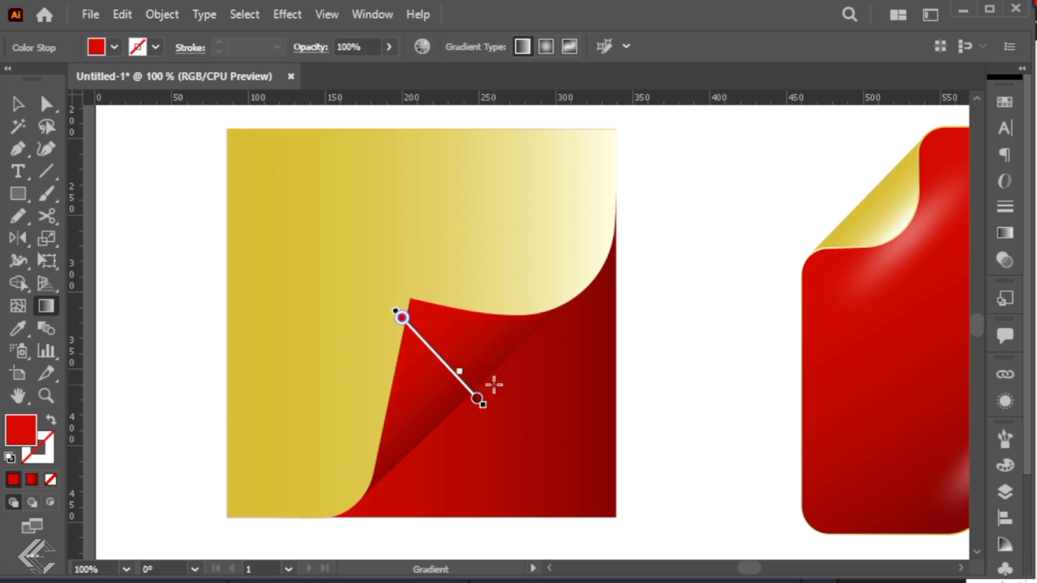
{"action": "key", "text": "v"}
Step: Add a colour stop at the start of the fold shape's gradient and set it to pure red FF0000
{"action": "key", "text": "ctrl+F9"}
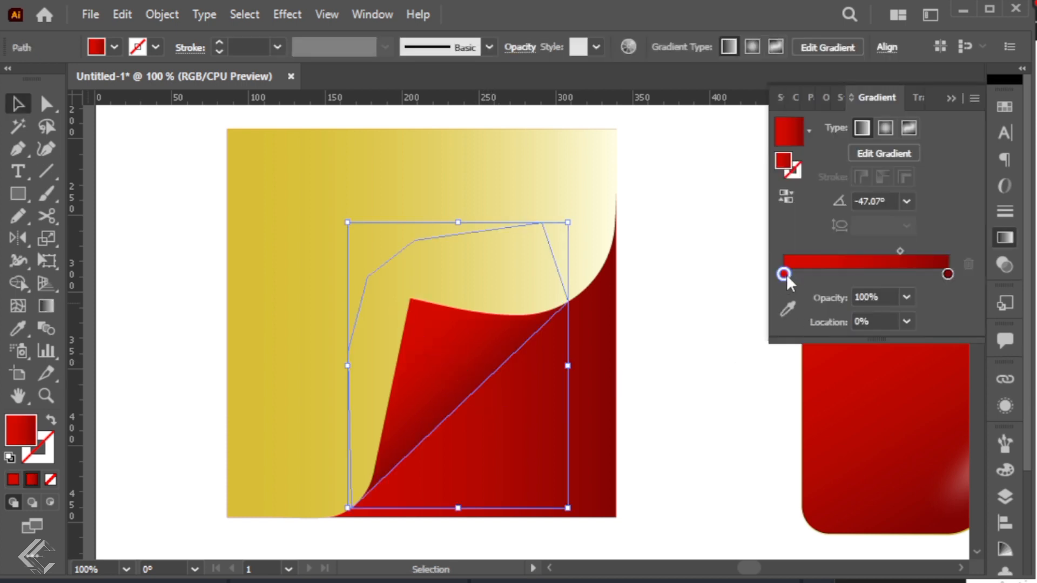
{"action": "left_click_drag", "start_coordinate": [815, 276], "coordinate": [783, 275]}
{"action": "double_click", "coordinate": [784, 274]}
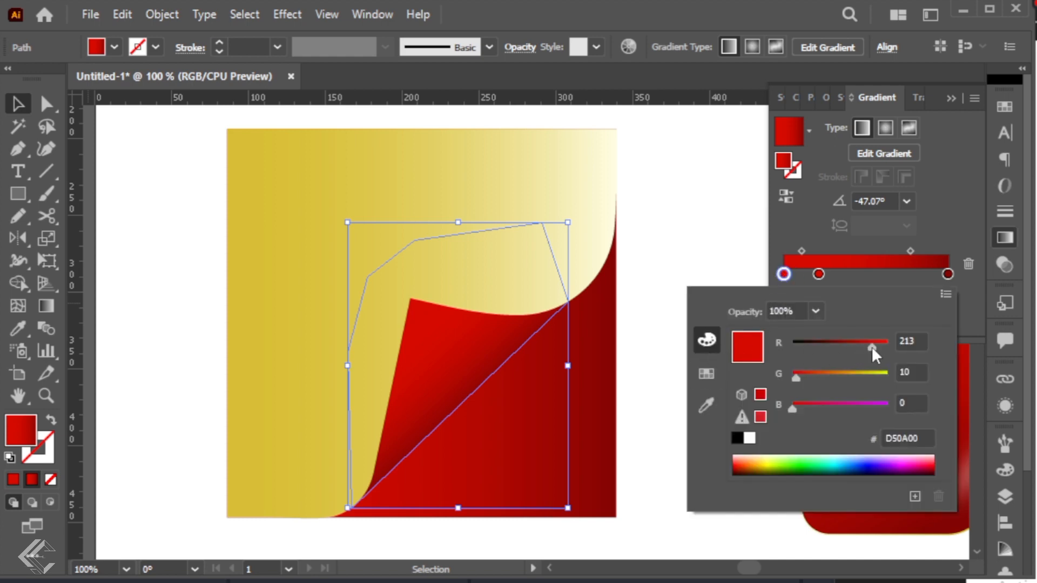
{"action": "left_click_drag", "start_coordinate": [872, 347], "coordinate": [886, 347]}
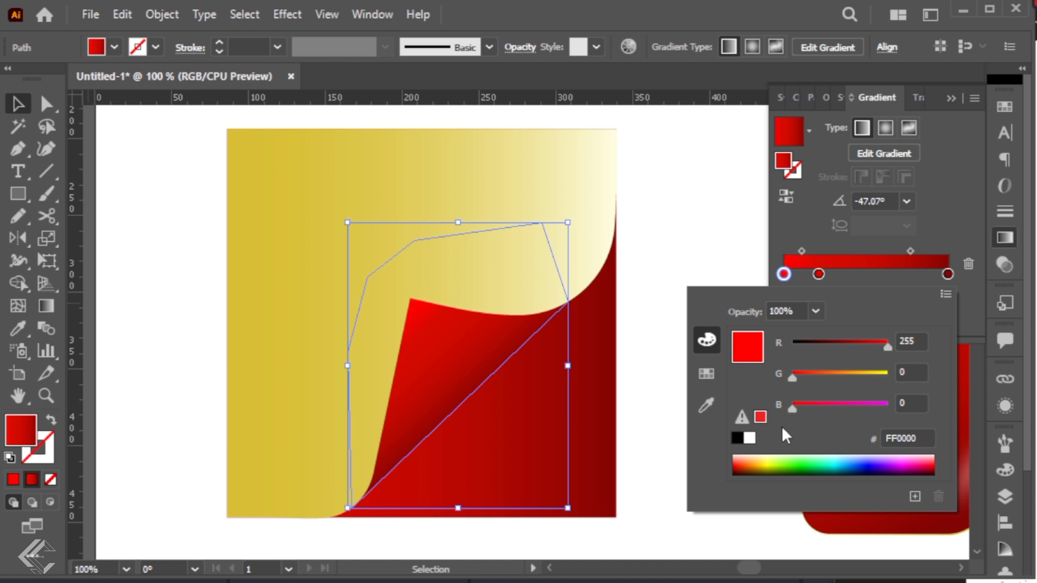
{"action": "left_click", "coordinate": [926, 284]}
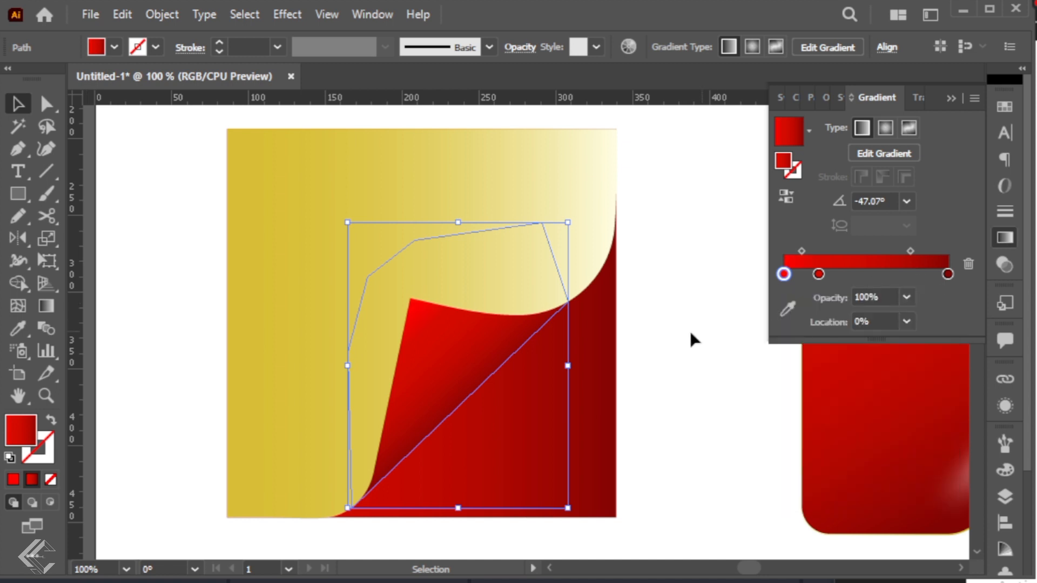
{"action": "left_click", "coordinate": [618, 408]}
Step: Redirect the red square's gradient to about 133°, from bright at its lower-right corner to dark along the fold's diagonal
{"action": "left_click", "coordinate": [558, 443]}
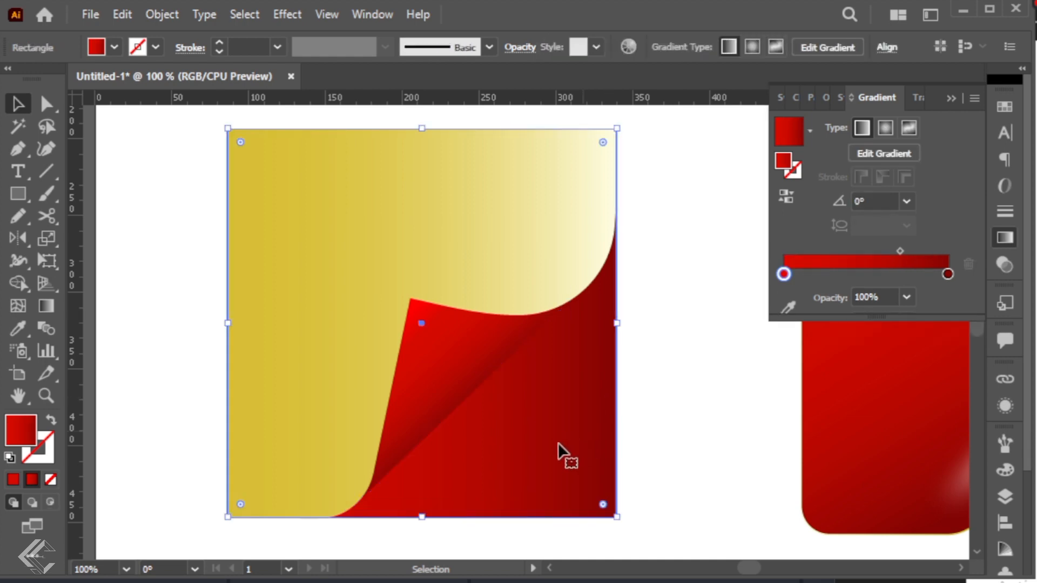
{"action": "key", "text": "g"}
{"action": "left_click_drag", "start_coordinate": [582, 496], "coordinate": [476, 395]}
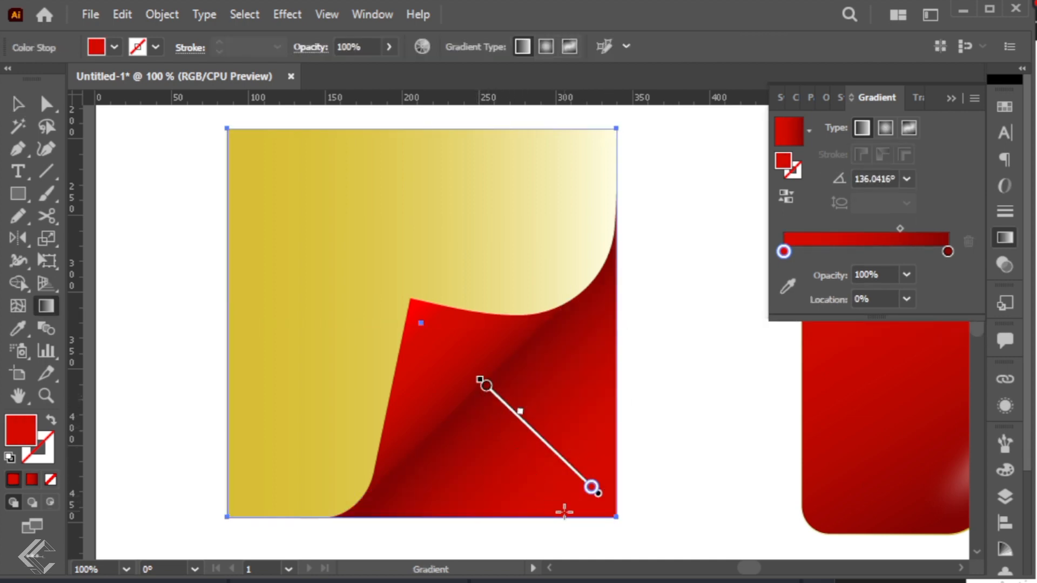
{"action": "left_click_drag", "start_coordinate": [564, 511], "coordinate": [475, 385]}
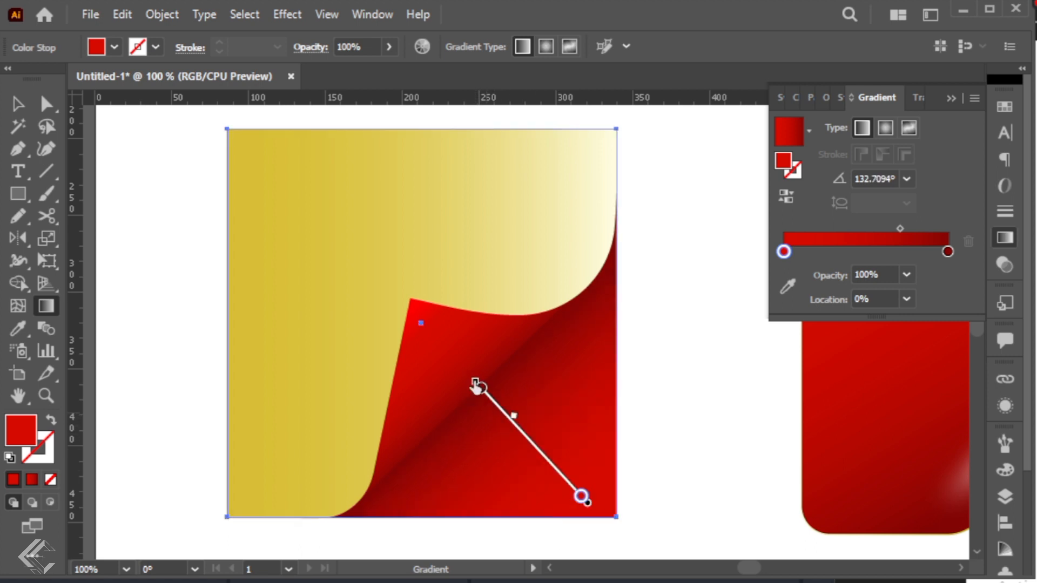
{"action": "key", "text": "v"}
{"action": "left_click", "coordinate": [683, 369]}
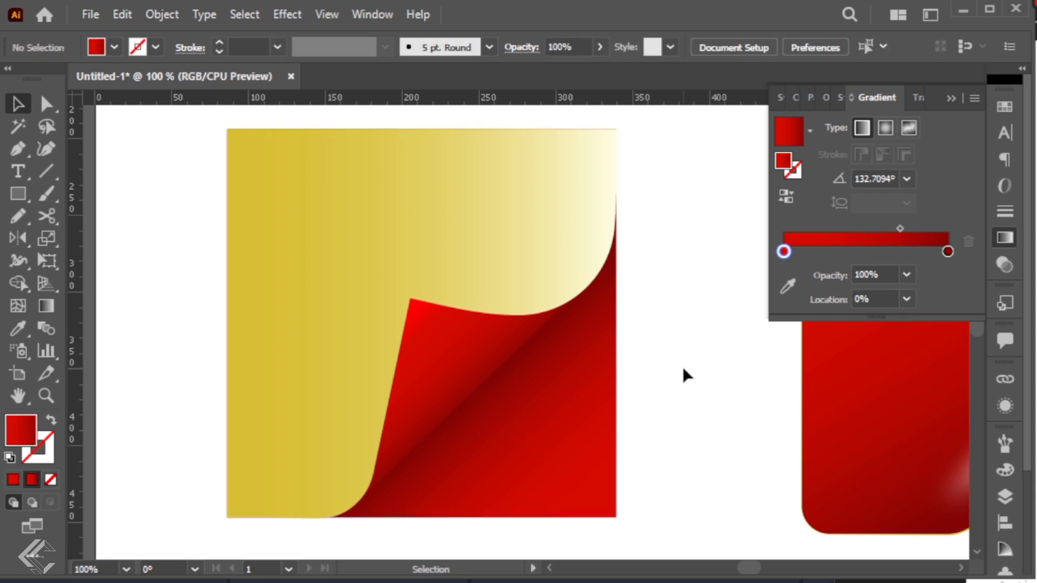
Step: Redirect the gold shape's gradient to about -55°, running from its upper-left area to cream along the curled edge
{"action": "left_click", "coordinate": [535, 248]}
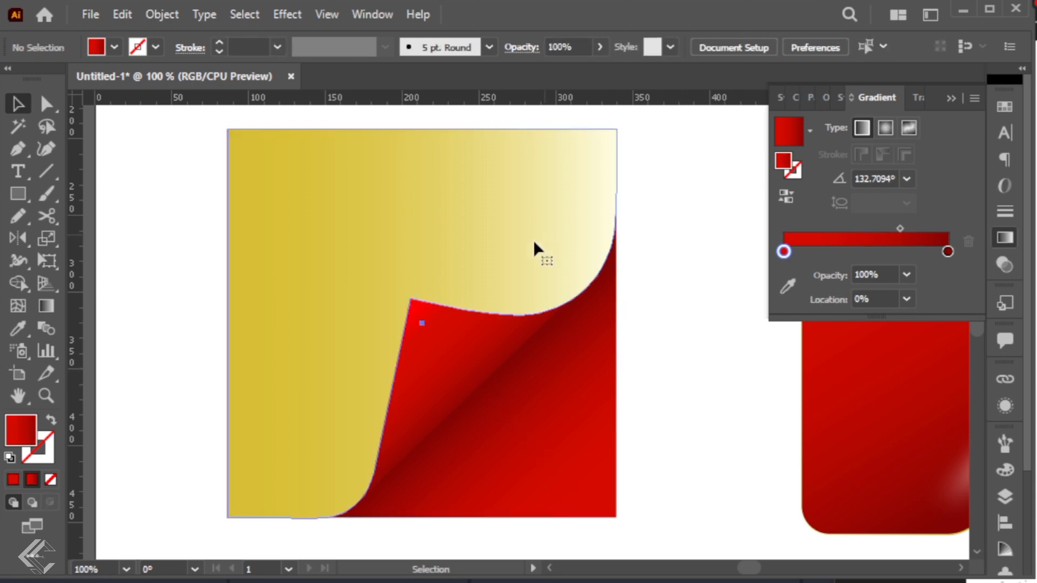
{"action": "key", "text": "g"}
{"action": "left_click_drag", "start_coordinate": [321, 168], "coordinate": [462, 378]}
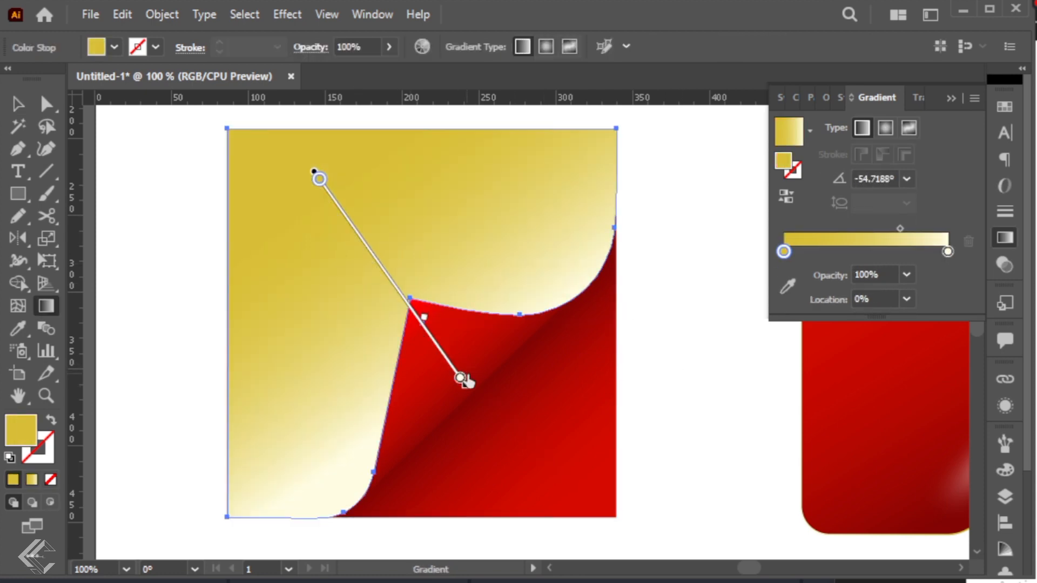
{"action": "key", "text": "v"}
{"action": "left_click", "coordinate": [687, 347]}
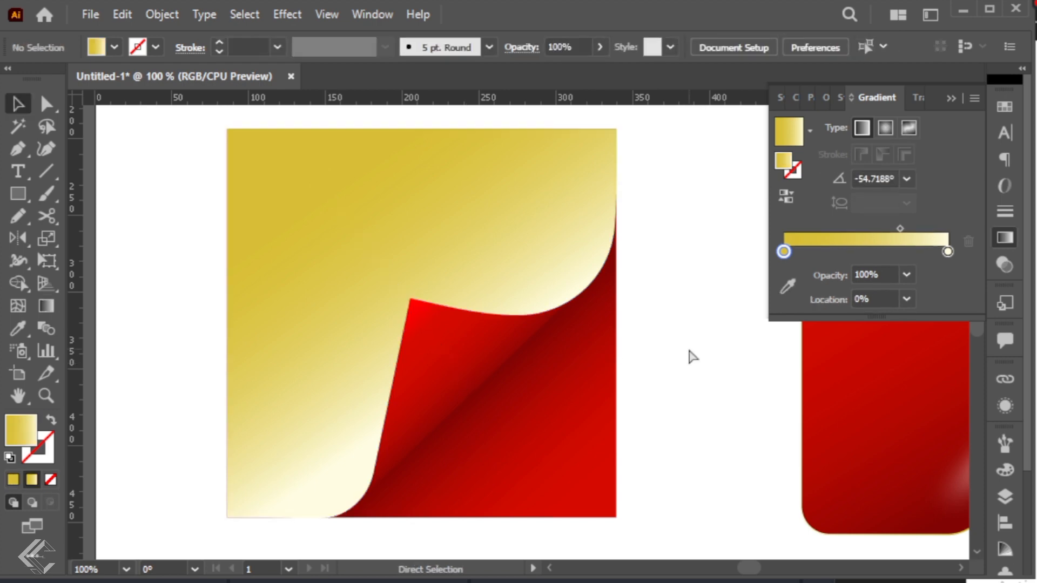
Step: Copy the blurred white highlight line beside the middle badge's lower-right curl
{"action": "key", "text": "ctrl+minus"}
{"action": "key", "text": "ctrl+minus"}
{"action": "key", "text": "space"}
{"action": "left_click_drag", "start_coordinate": [594, 347], "coordinate": [546, 384]}
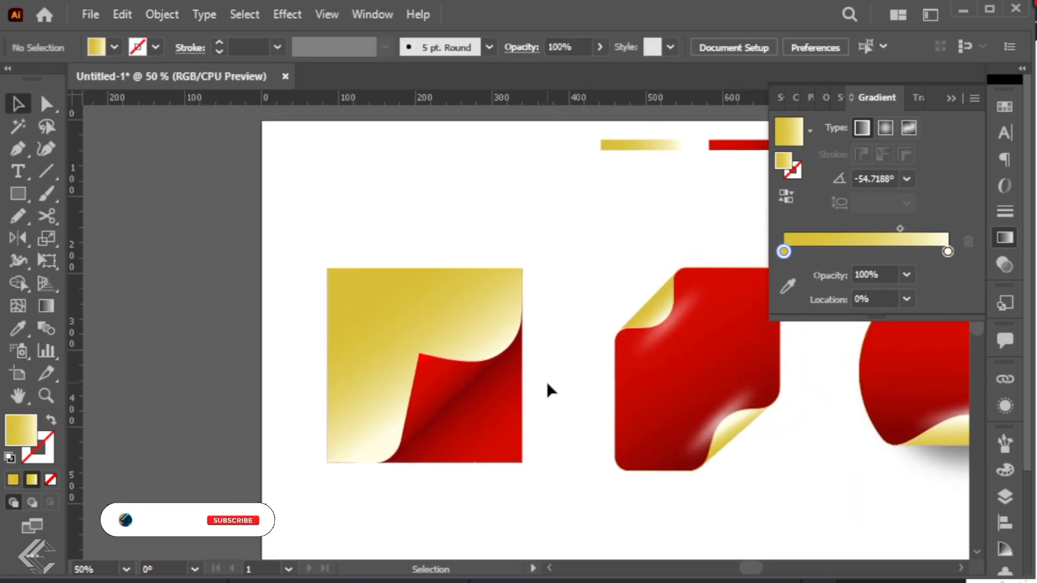
{"action": "left_click", "coordinate": [722, 419]}
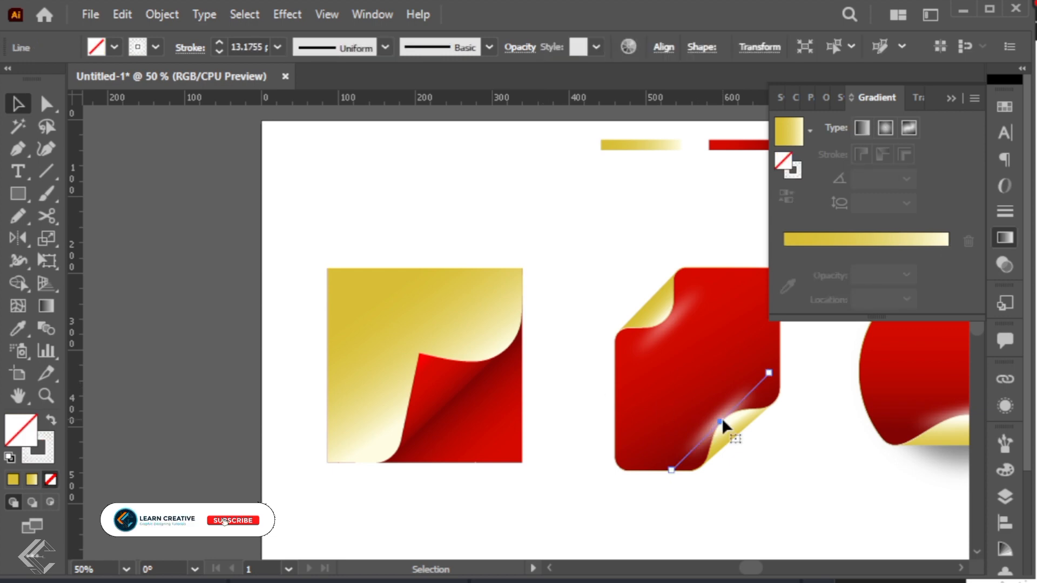
{"action": "left_click", "coordinate": [122, 14]}
{"action": "left_click", "coordinate": [162, 104]}
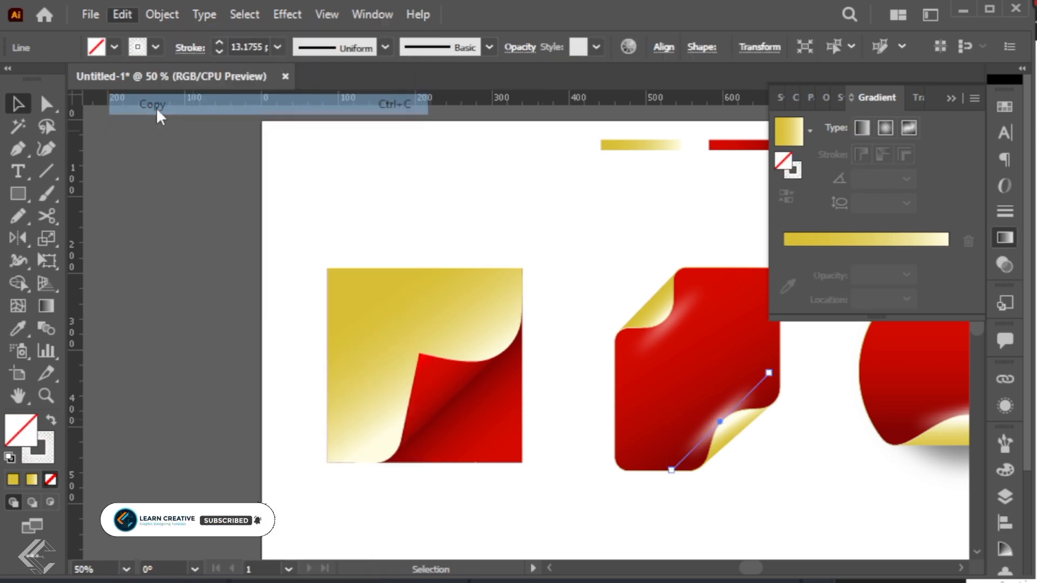
{"action": "left_click", "coordinate": [549, 278]}
Step: Paste the highlight line in front and position it over the tip of the square badge's red fold
{"action": "left_click", "coordinate": [122, 14]}
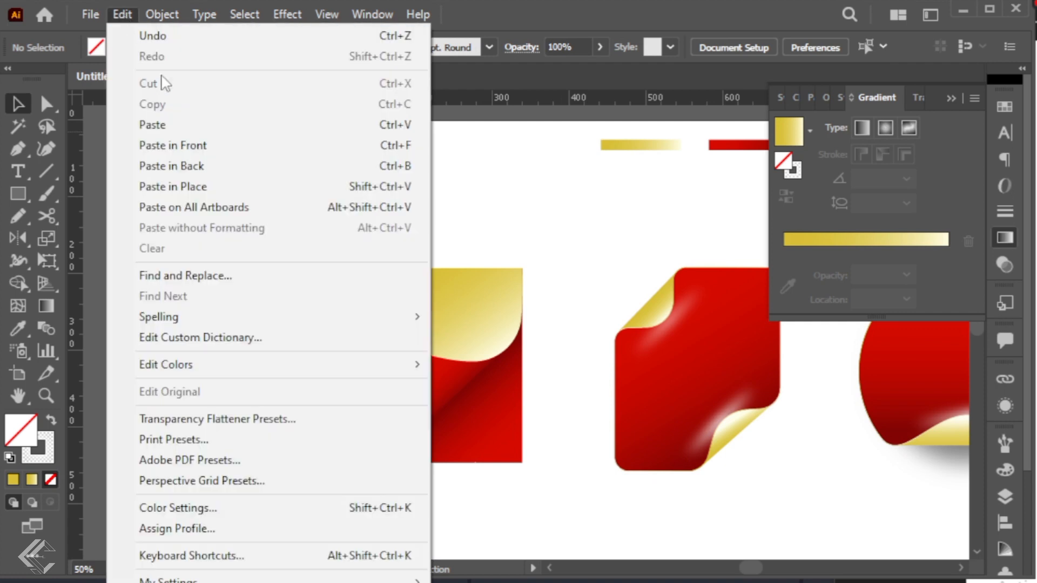
{"action": "left_click", "coordinate": [180, 145]}
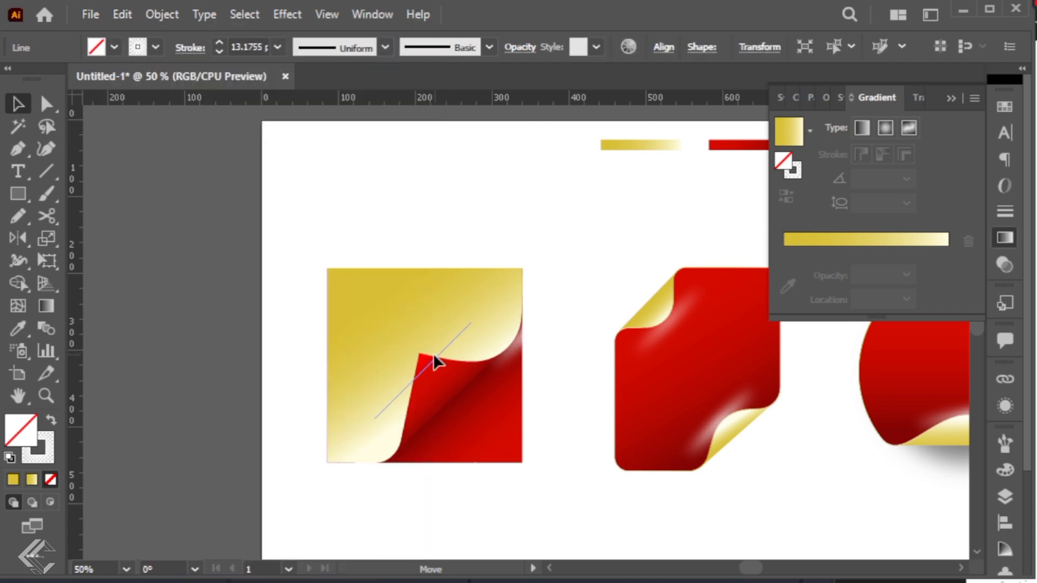
{"action": "left_click_drag", "start_coordinate": [433, 354], "coordinate": [437, 350]}
{"action": "left_click", "coordinate": [574, 322]}
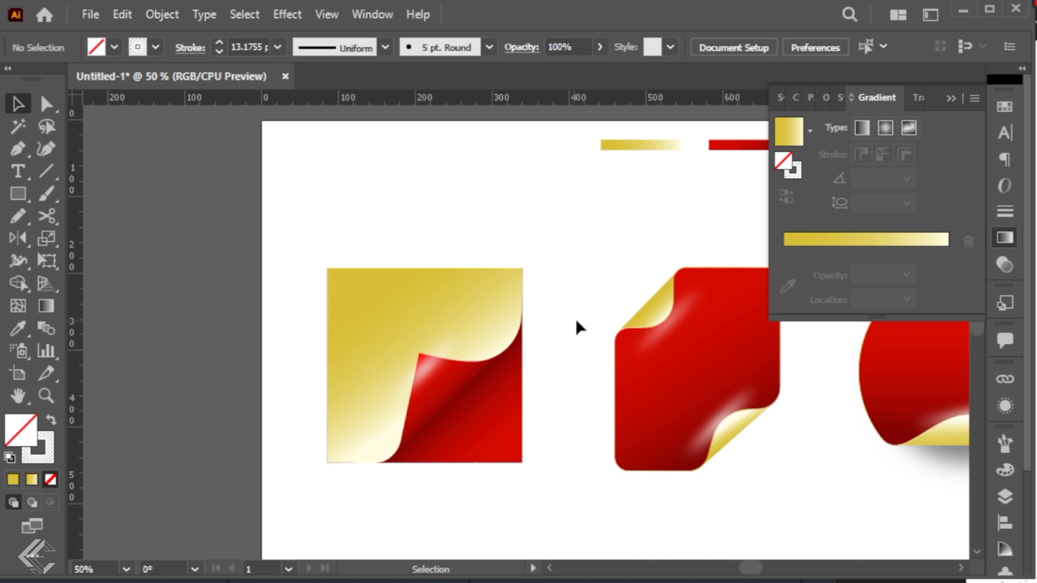
Step: Duplicate the highlight line from the fold's tip onto the red area below the diagonal fold
{"action": "left_click_drag", "start_coordinate": [585, 324], "coordinate": [533, 308]}
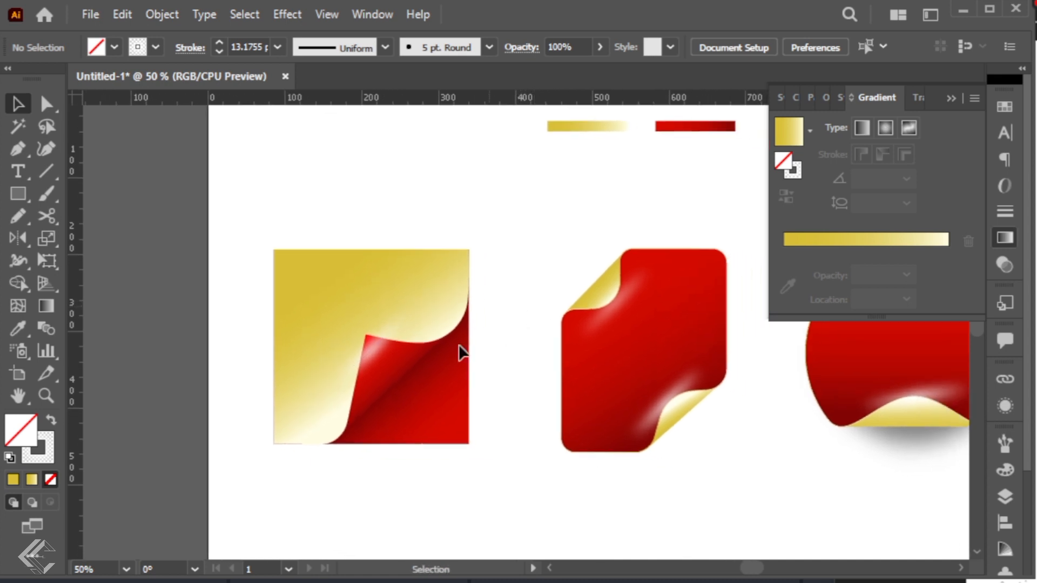
{"action": "left_click_drag", "start_coordinate": [377, 364], "coordinate": [424, 401]}
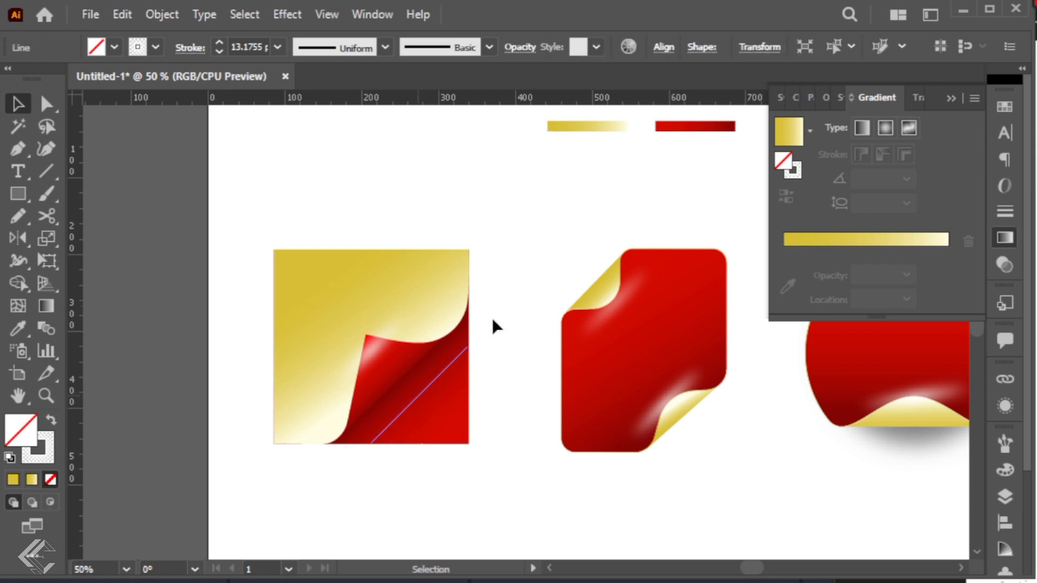
{"action": "left_click", "coordinate": [494, 308]}
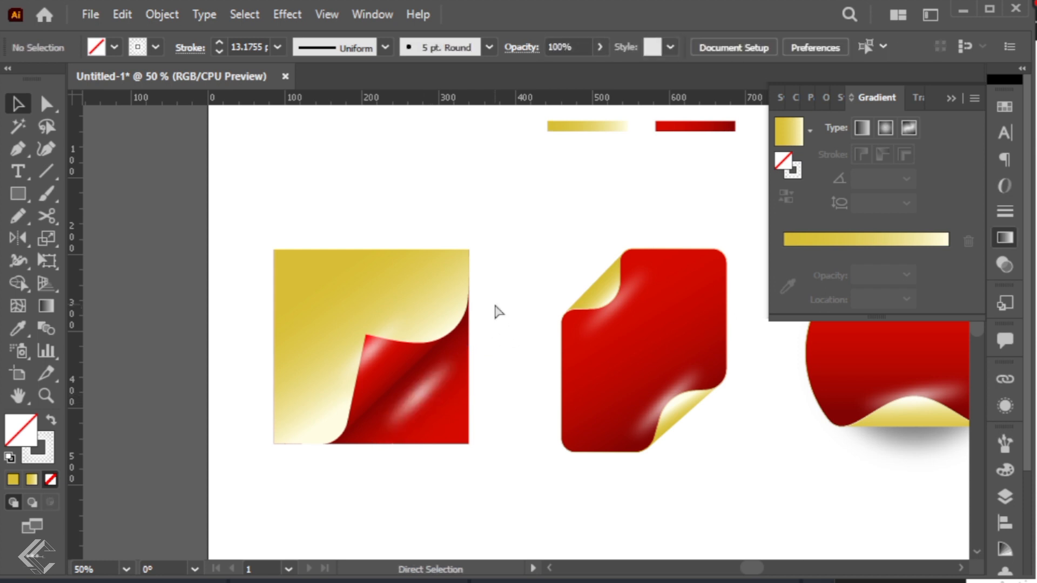
Step: Frame all three badges together in the view and collapse the gradient settings to examine the artwork
{"action": "key", "text": "ctrl+minus"}
{"action": "left_click_drag", "start_coordinate": [531, 298], "coordinate": [443, 338]}
{"action": "key", "text": "z"}
{"action": "left_click_drag", "start_coordinate": [227, 245], "coordinate": [827, 503]}
{"action": "key", "text": "v"}
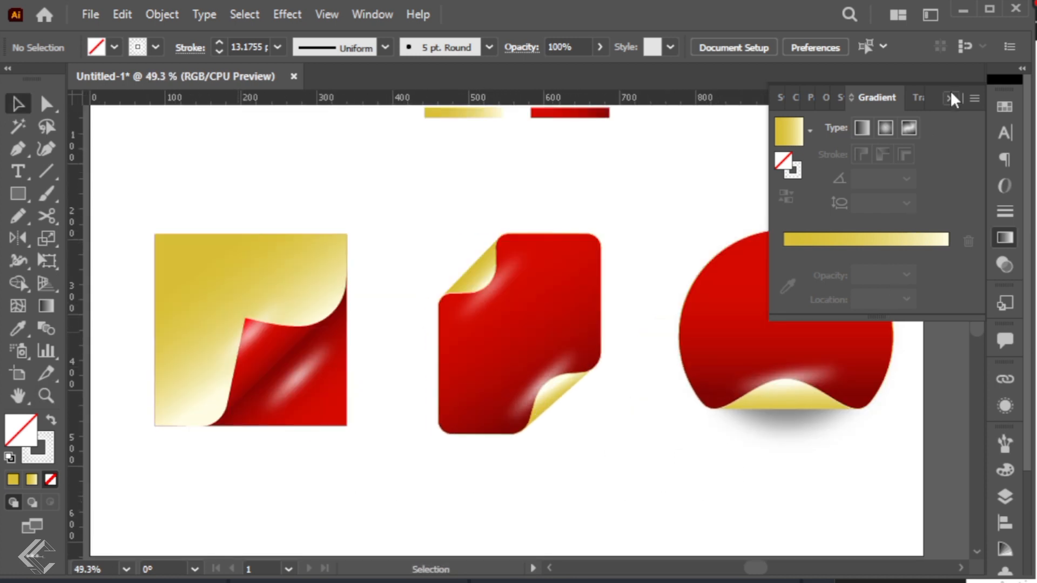
{"action": "left_click", "coordinate": [951, 90]}
{"action": "left_click_drag", "start_coordinate": [749, 174], "coordinate": [748, 175]}
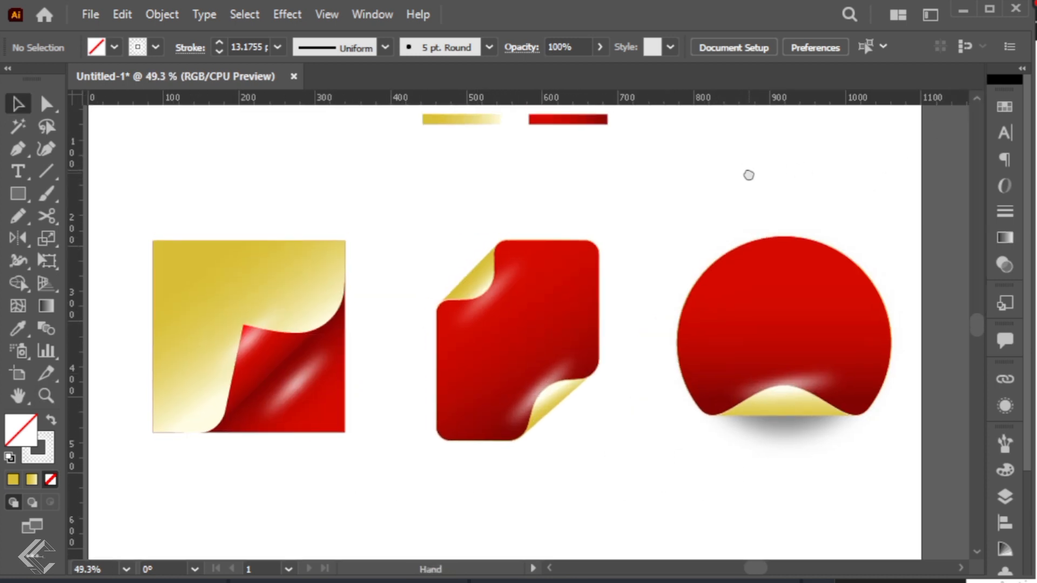